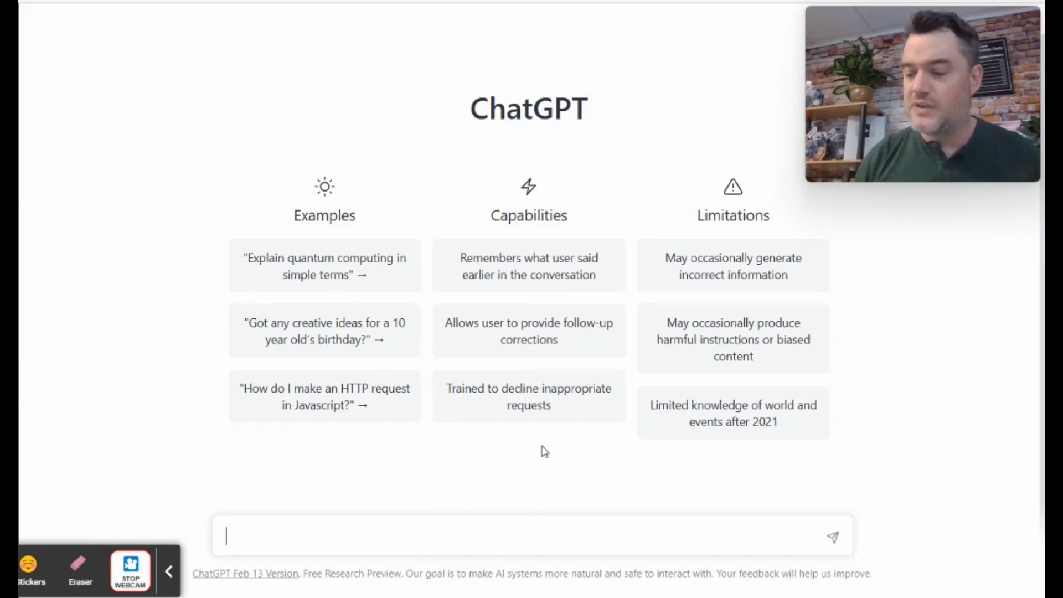
Begin the chat prompt with "write a product description for my"
{"action": "left_click", "coordinate": [497, 533]}
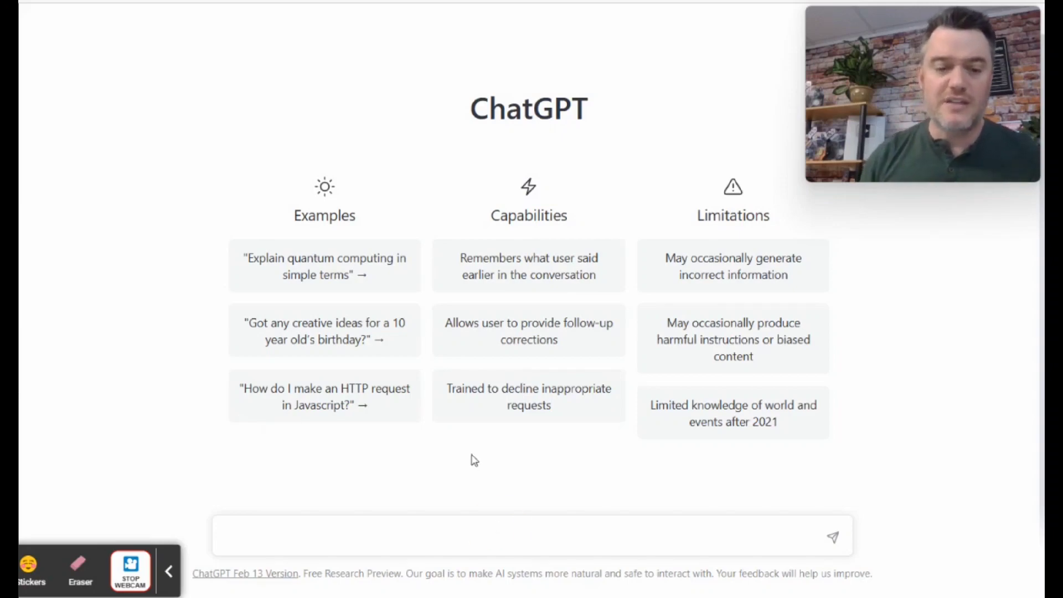
{"action": "left_click", "coordinate": [168, 576]}
{"action": "left_click", "coordinate": [304, 539]}
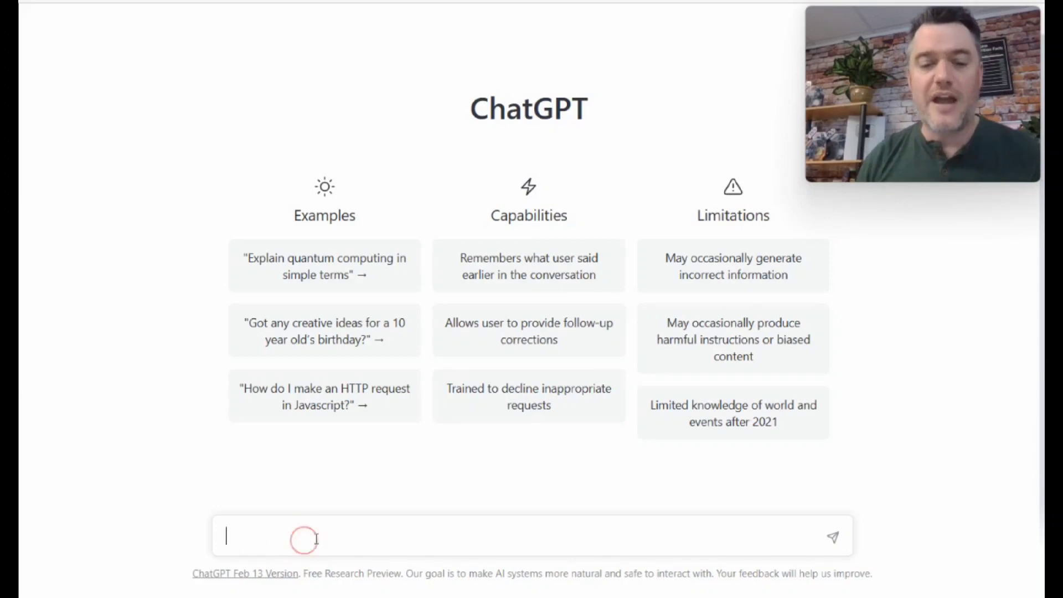
{"action": "type", "text": "write"}
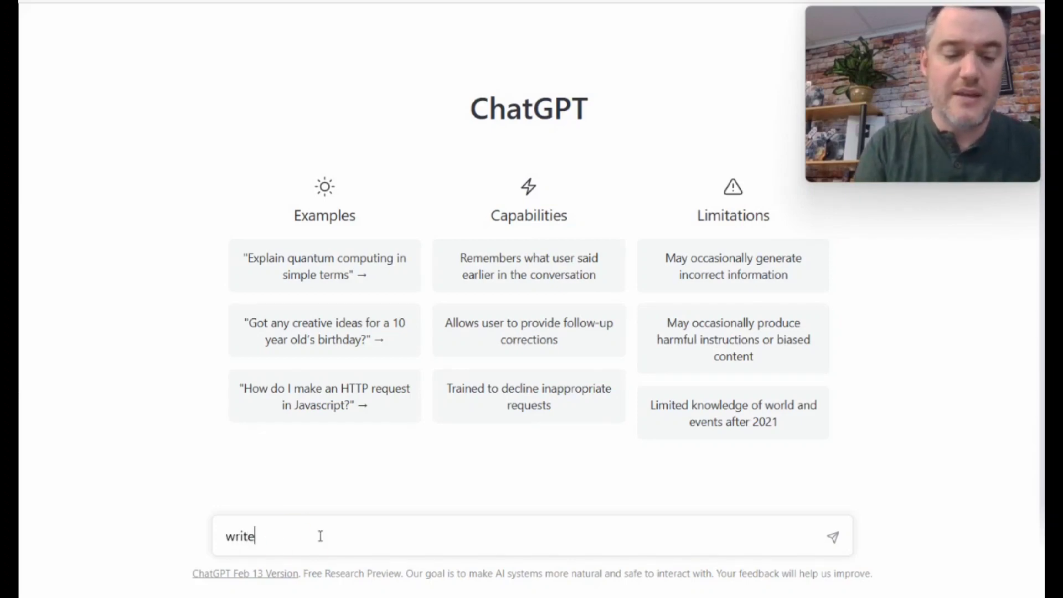
{"action": "type", "text": " a product "}
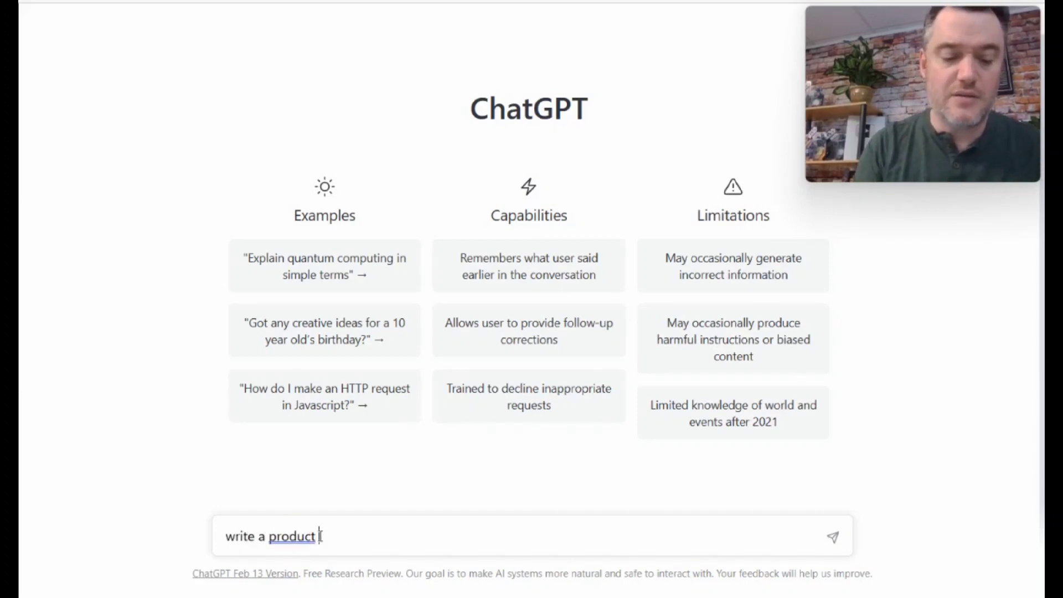
{"action": "type", "text": "desc"}
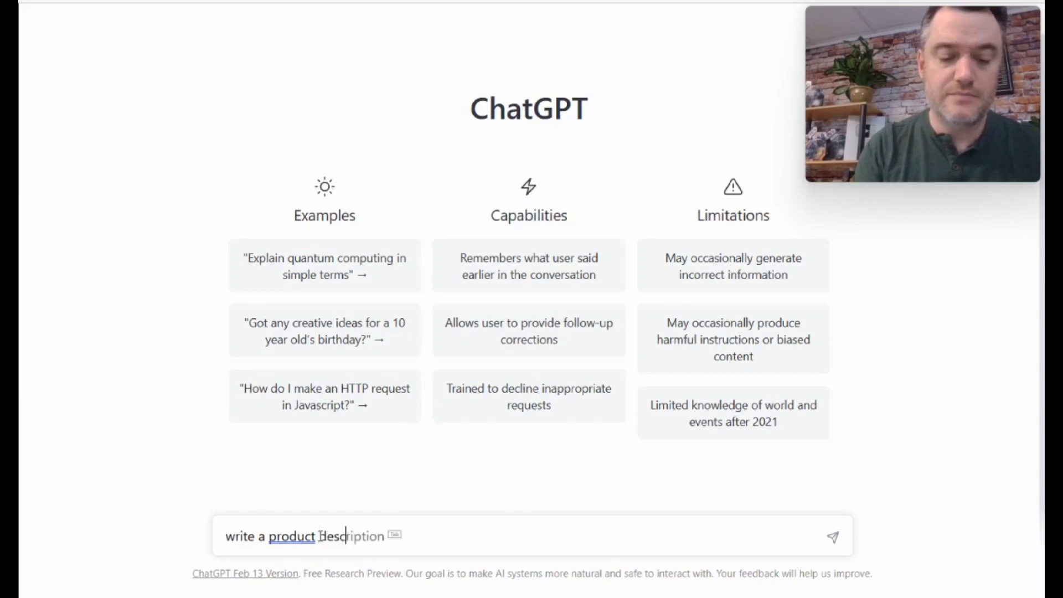
{"action": "key", "text": "Tab"}
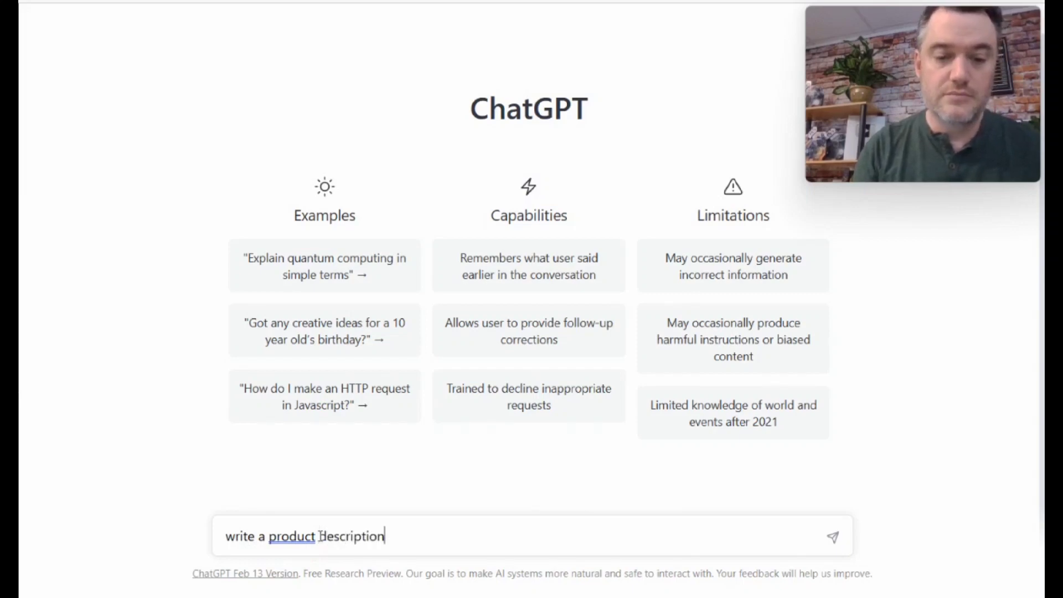
{"action": "type", "text": "for my"}
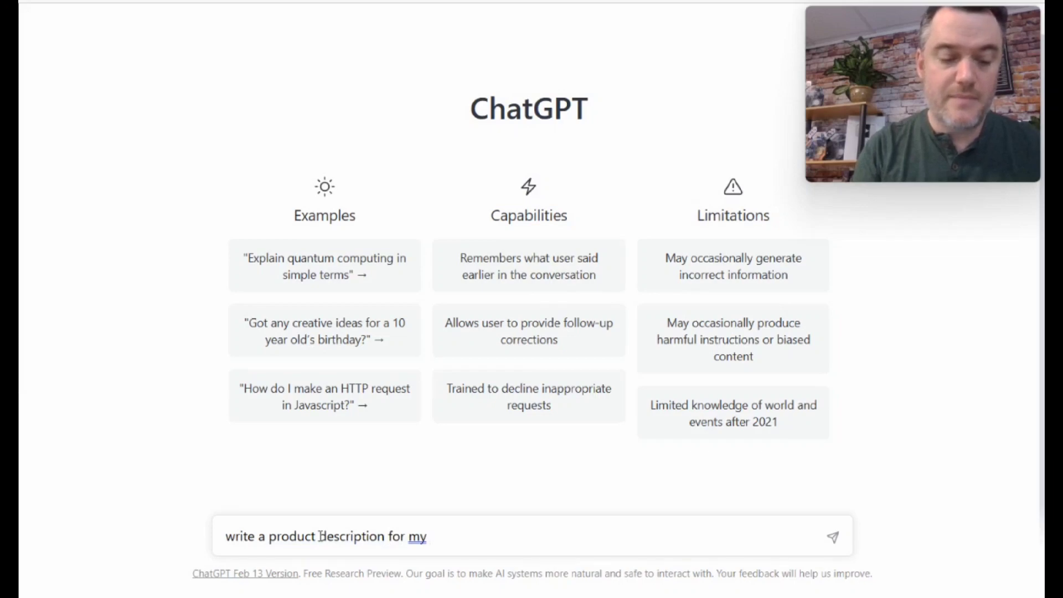
{"action": "type", "text": " candy"}
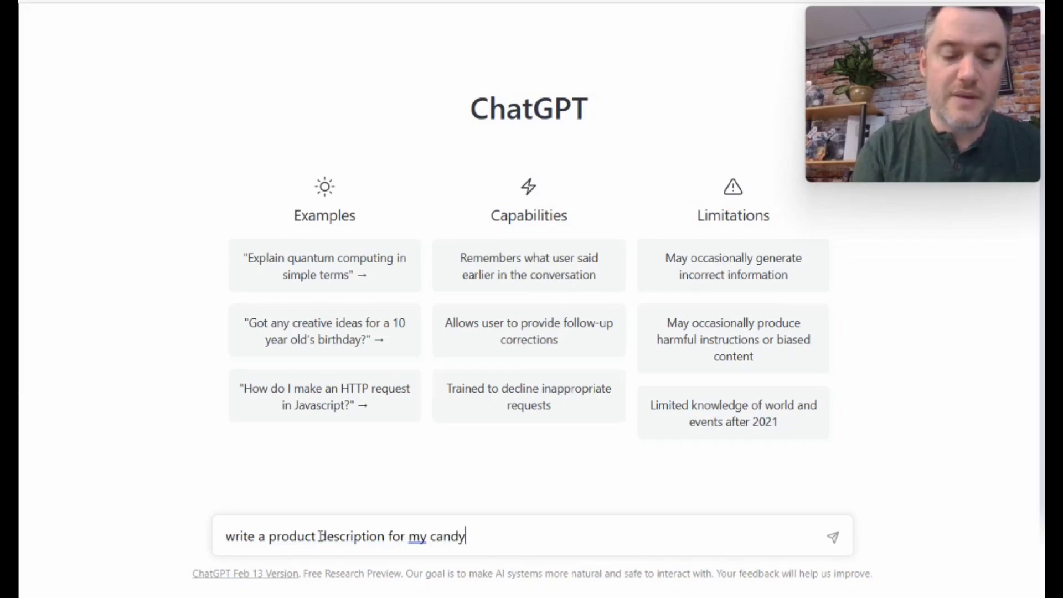
{"action": "type", "text": " business"}
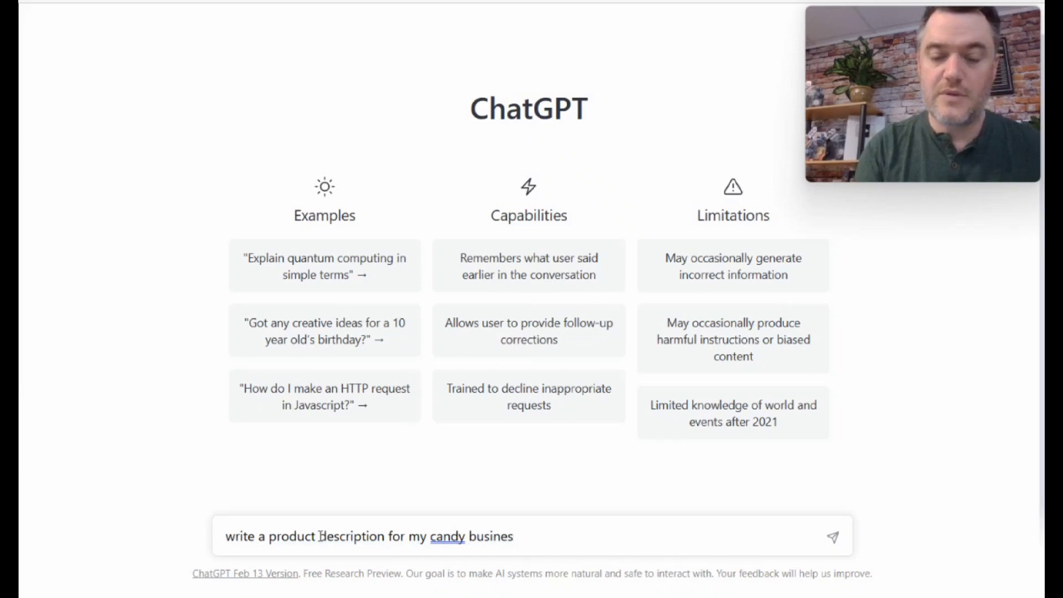
{"action": "key", "text": "BackSpace"}
{"action": "key", "text": "BackSpace"}
{"action": "key", "text": "BackSpace"}
{"action": "key", "text": "BackSpace"}
{"action": "key", "text": "BackSpace"}
{"action": "key", "text": "BackSpace"}
{"action": "key", "text": "BackSpace"}
{"action": "key", "text": "BackSpace"}
{"action": "key", "text": "BackSpace"}
{"action": "key", "text": "BackSpace"}
{"action": "key", "text": "BackSpace"}
{"action": "key", "text": "BackSpace"}
{"action": "key", "text": "BackSpace"}
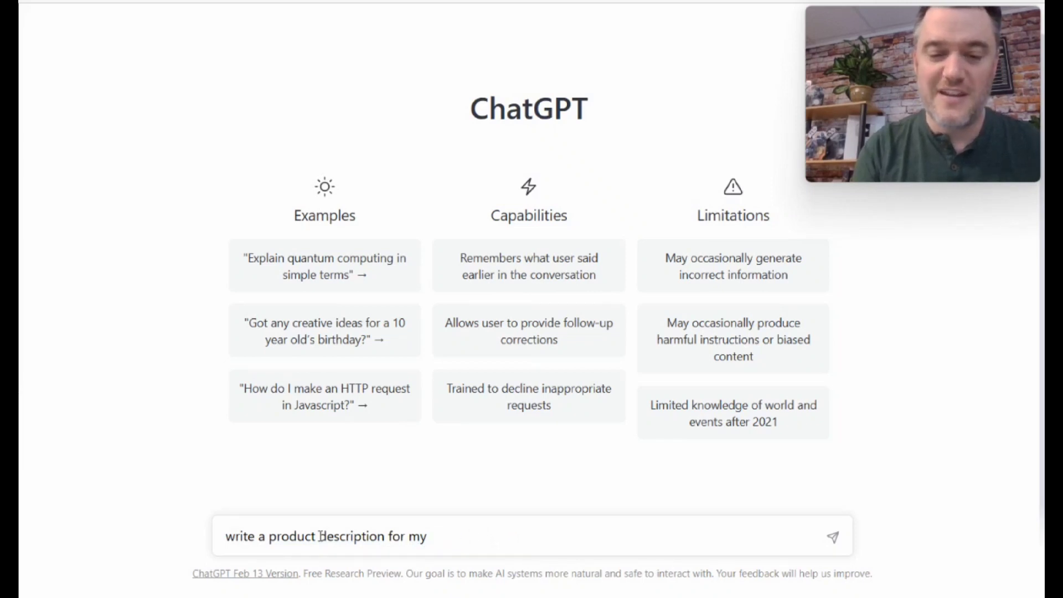
Continue the prompt with "chocolate covered pretzels include full description of the 12 pack, mixed flavors,"
{"action": "type", "text": "chocolate "}
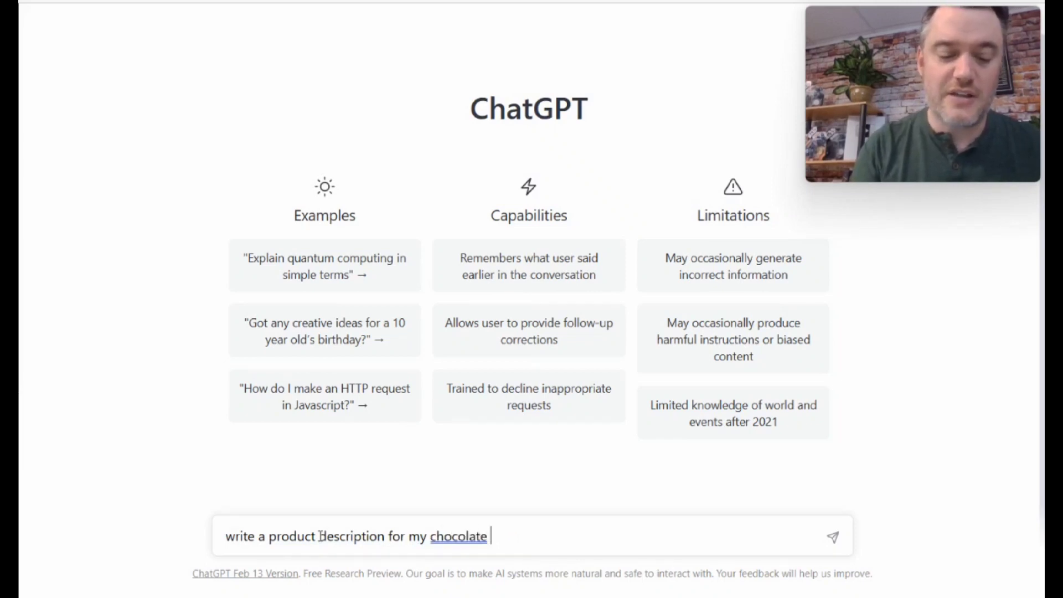
{"action": "type", "text": "covered pretzel"}
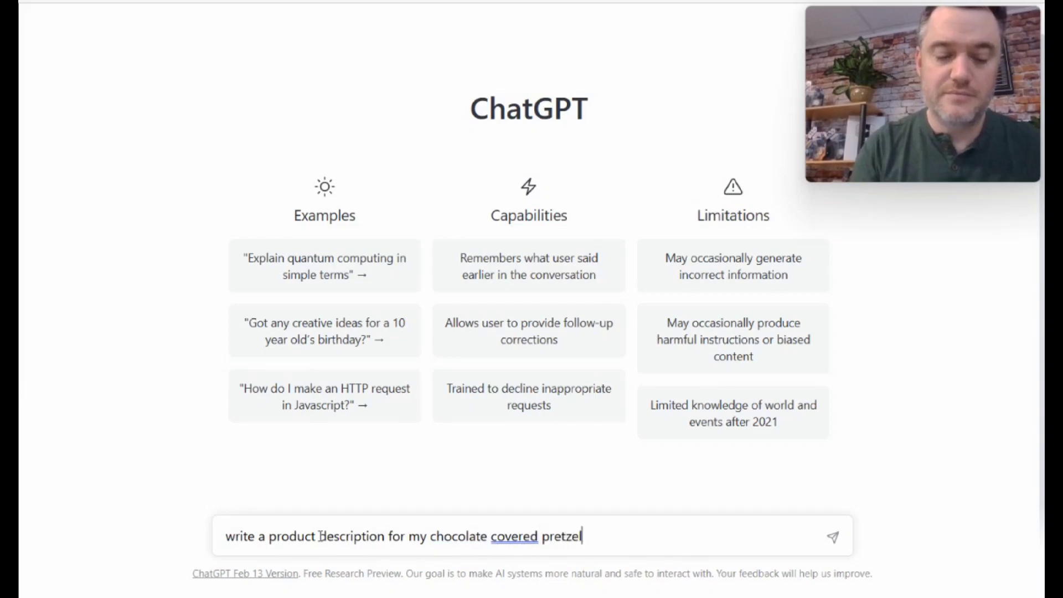
{"action": "type", "text": "s include "}
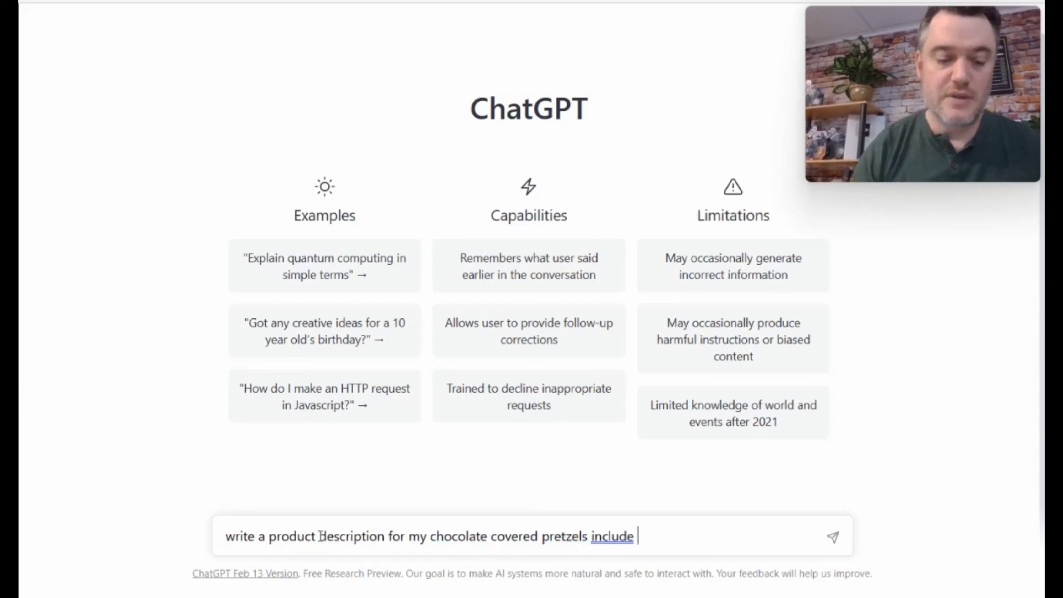
{"action": "type", "text": "full descr"}
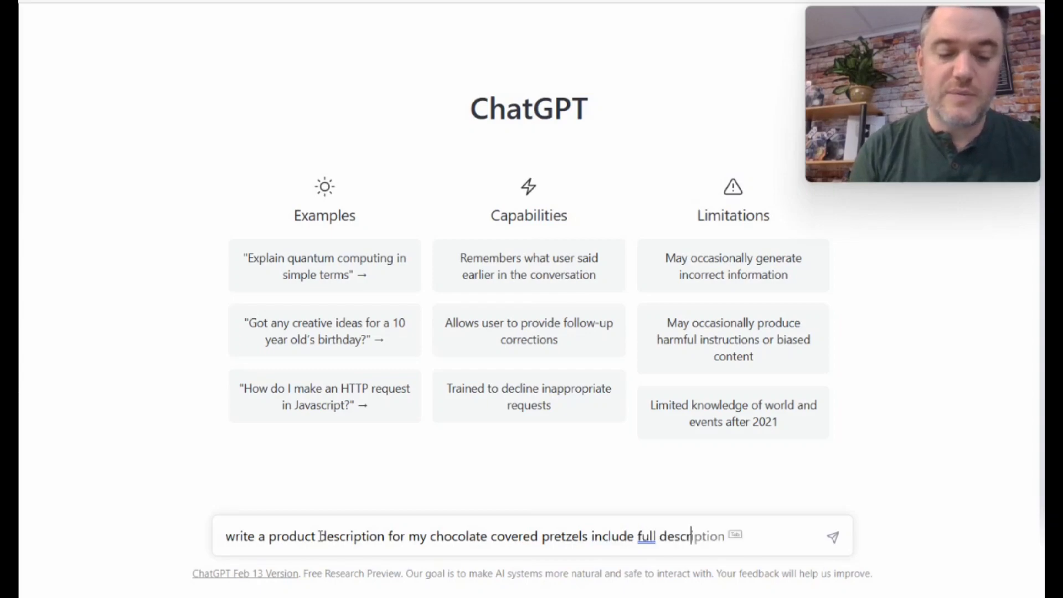
{"action": "type", "text": "iption of"}
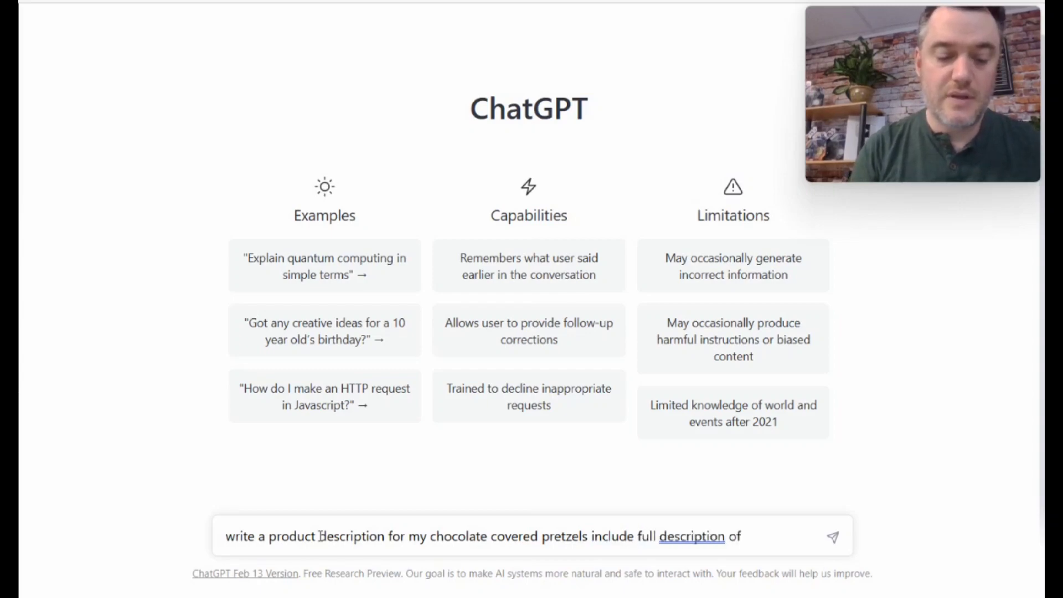
{"action": "type", "text": " the 12 "}
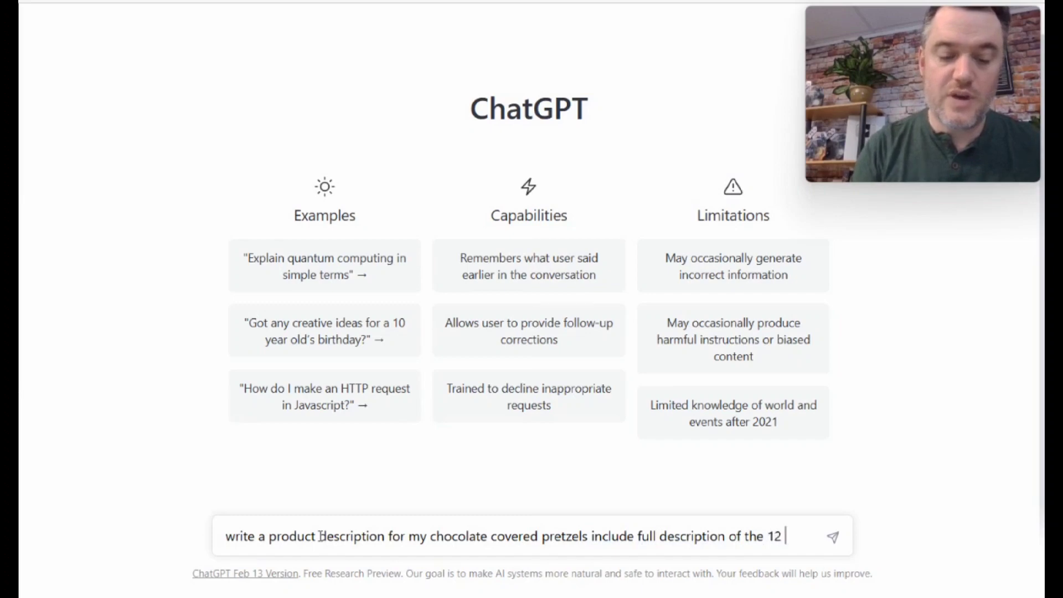
{"action": "type", "text": "pack, mi"}
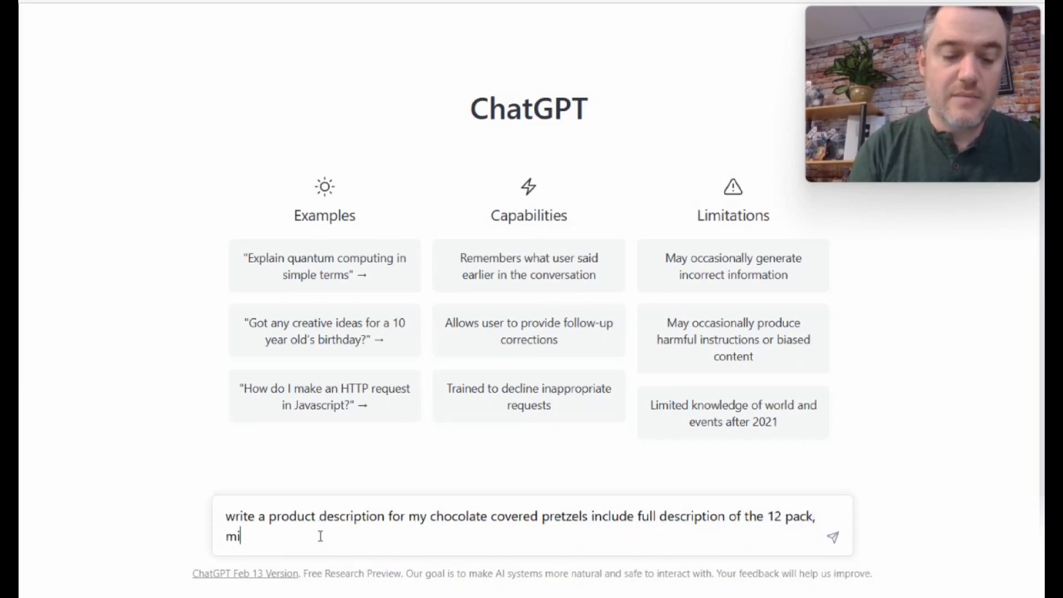
{"action": "type", "text": "xed flavors,"}
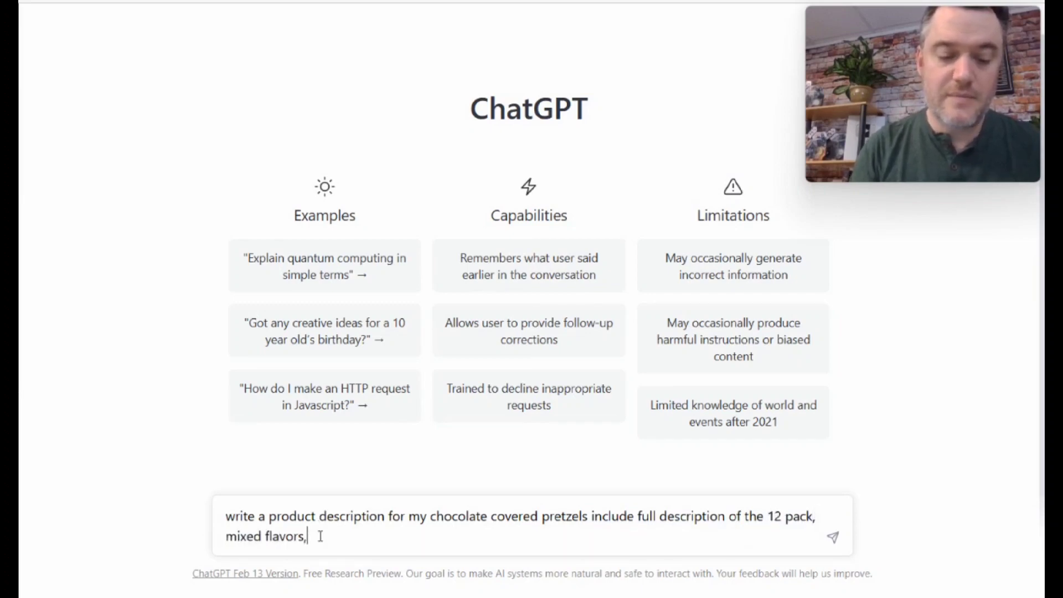
Complete the prompt with "individually wrapped, and safelty shipped"
{"action": "type", "text": " indiv"}
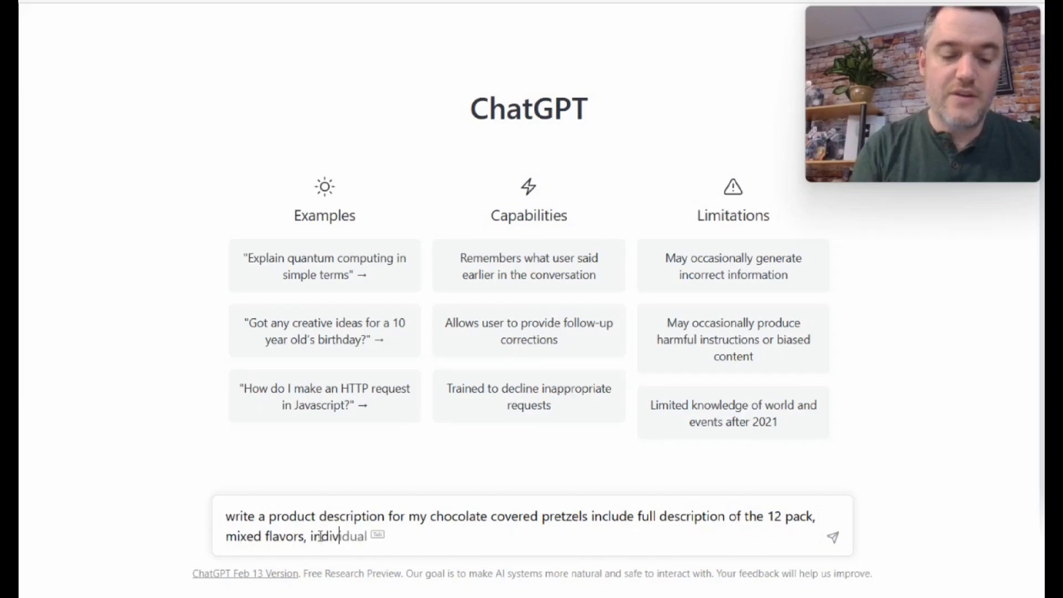
{"action": "type", "text": "idually w"}
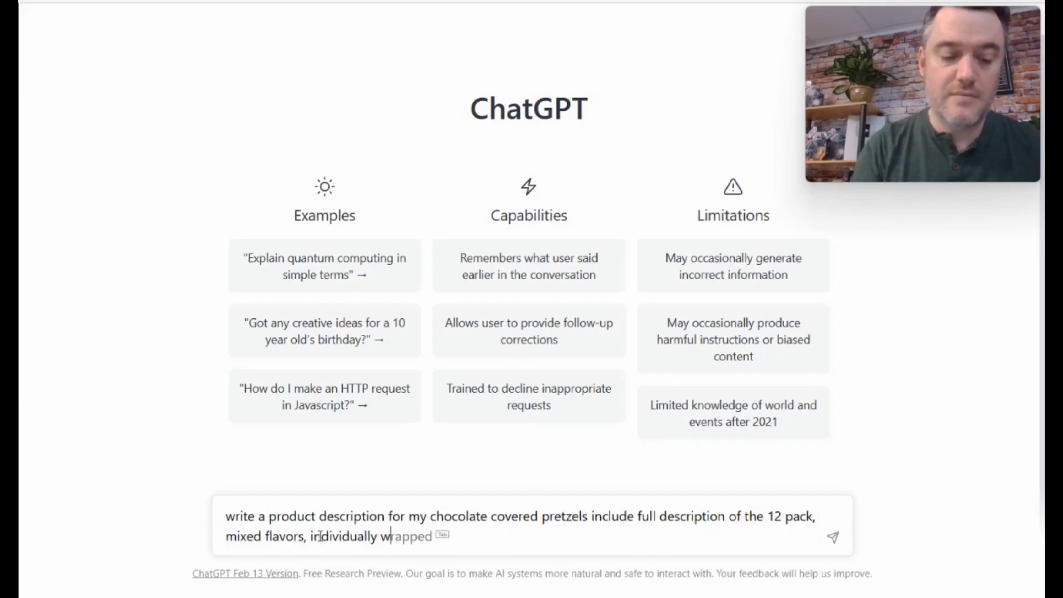
{"action": "type", "text": "rapped,"}
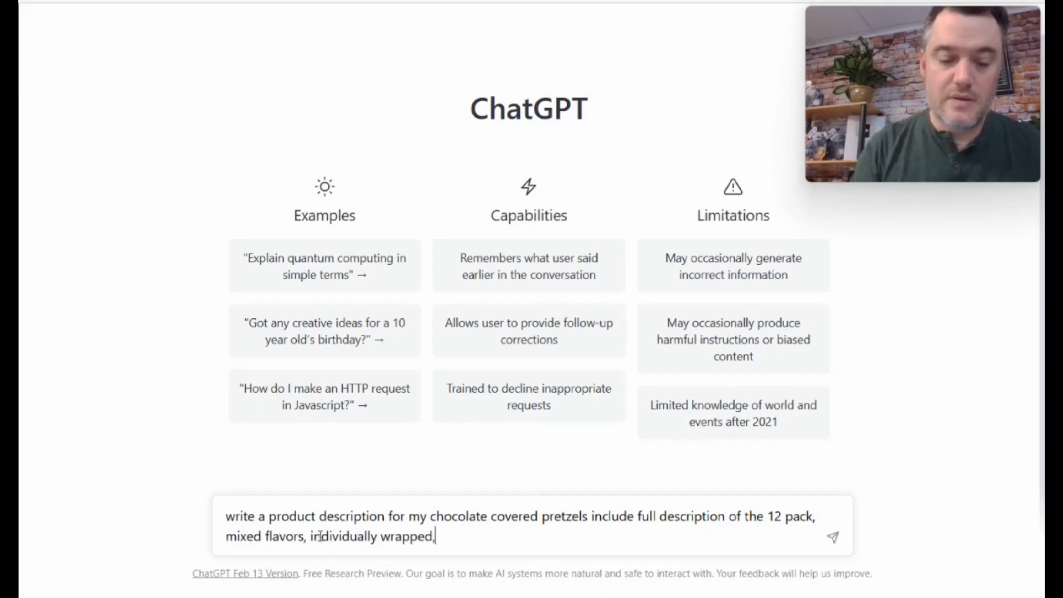
{"action": "type", "text": " and saf"}
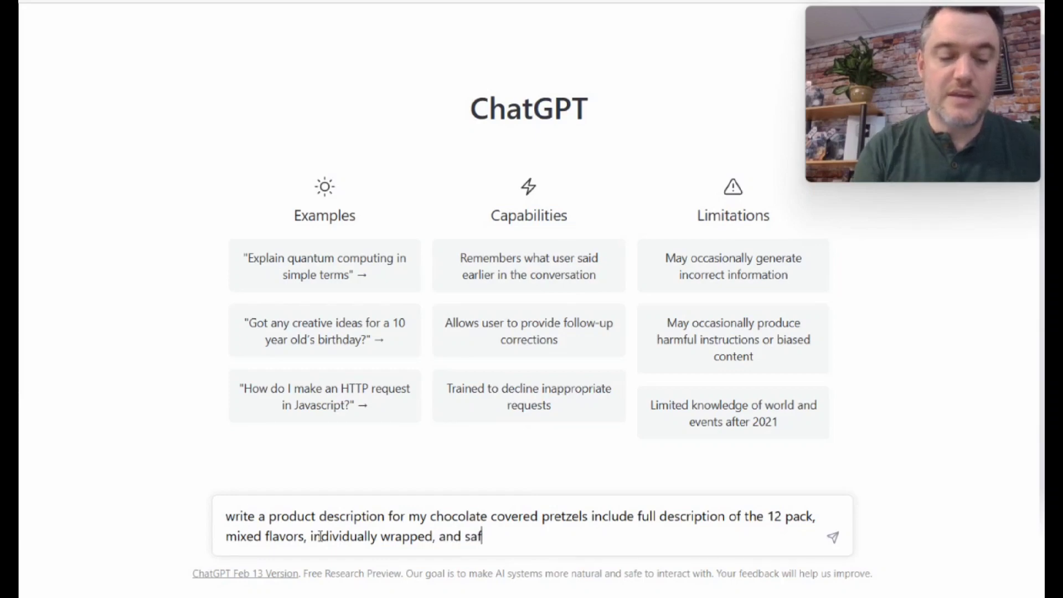
{"action": "type", "text": "elty sh"}
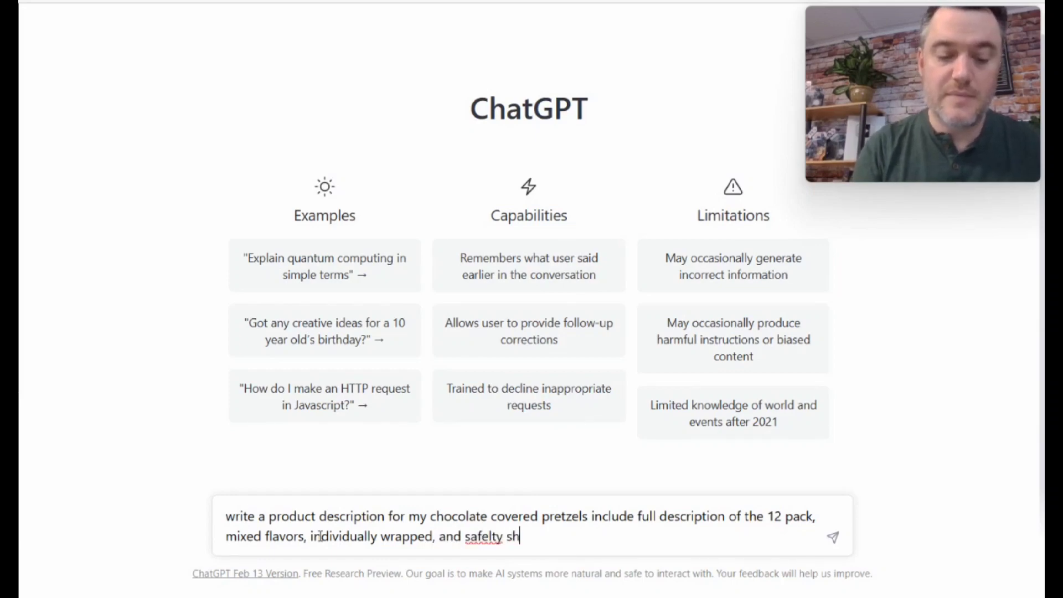
{"action": "type", "text": "ipped"}
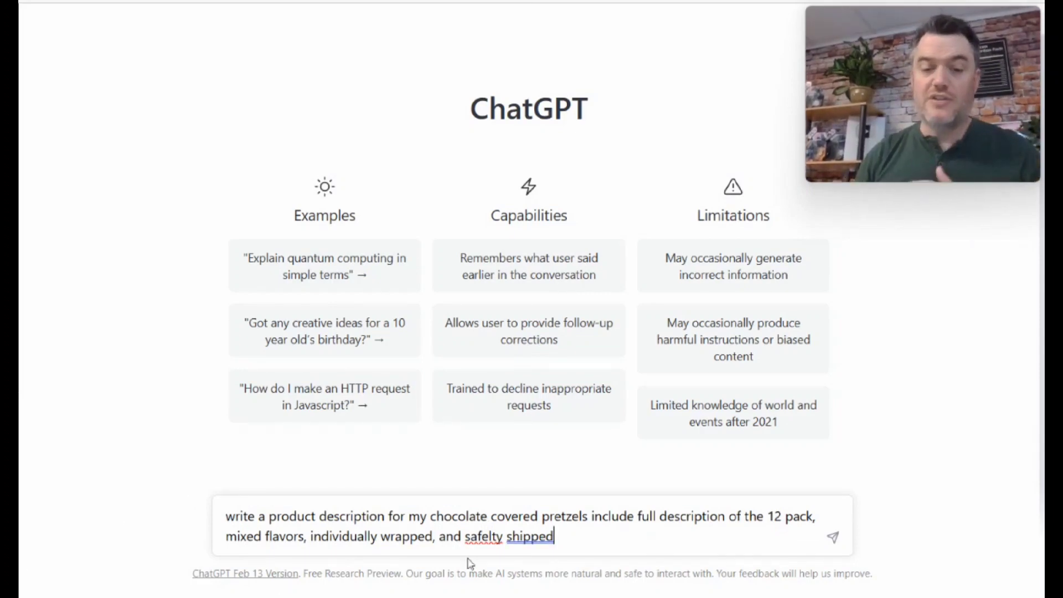
Replace the misspelled "safelty" with the suggested "safety" and submit the prompt
{"action": "left_click", "coordinate": [482, 537]}
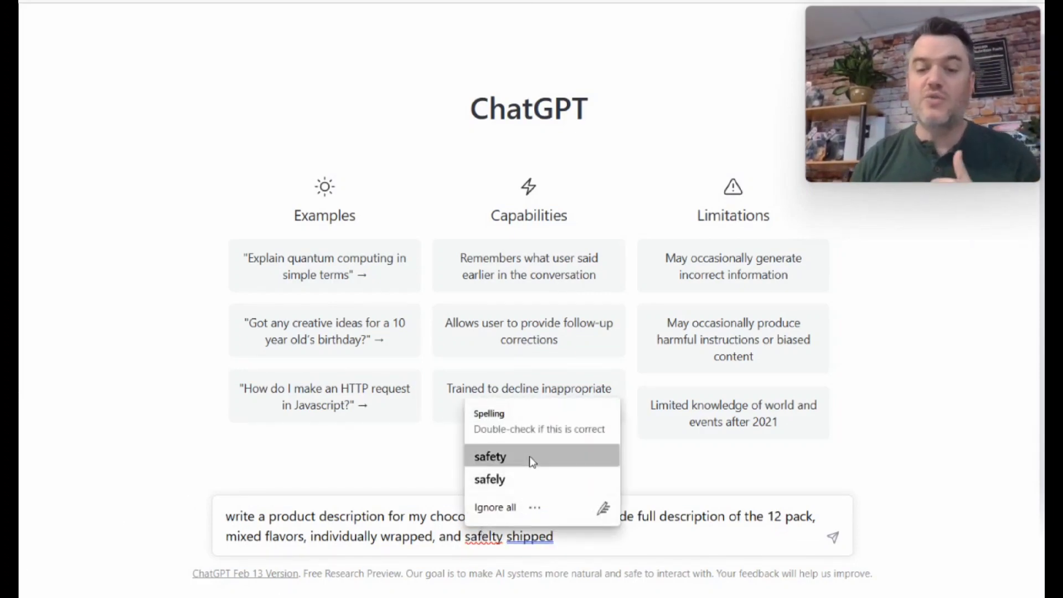
{"action": "left_click", "coordinate": [490, 457]}
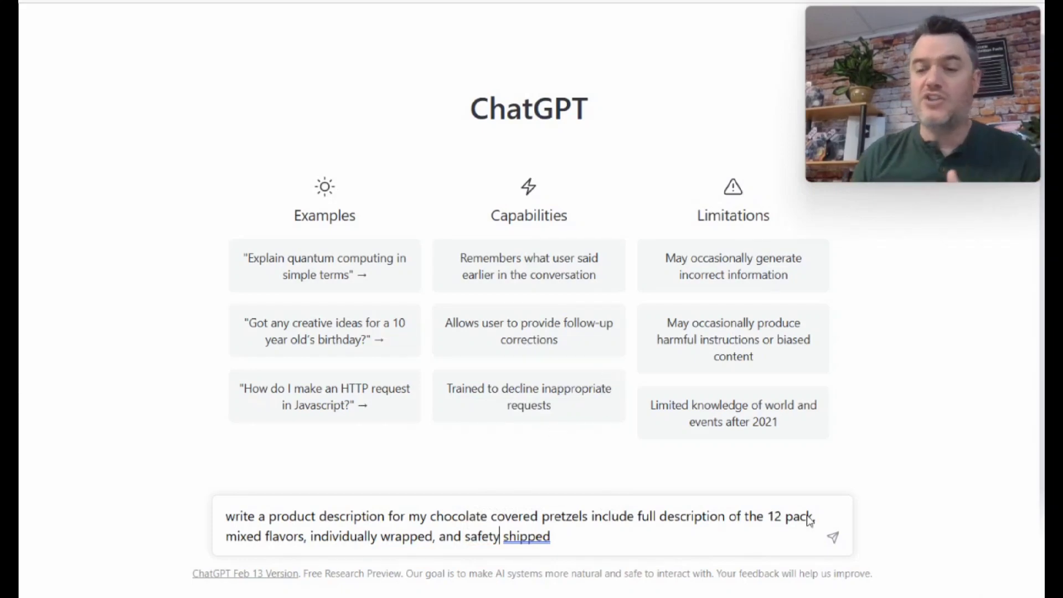
{"action": "left_click", "coordinate": [832, 537]}
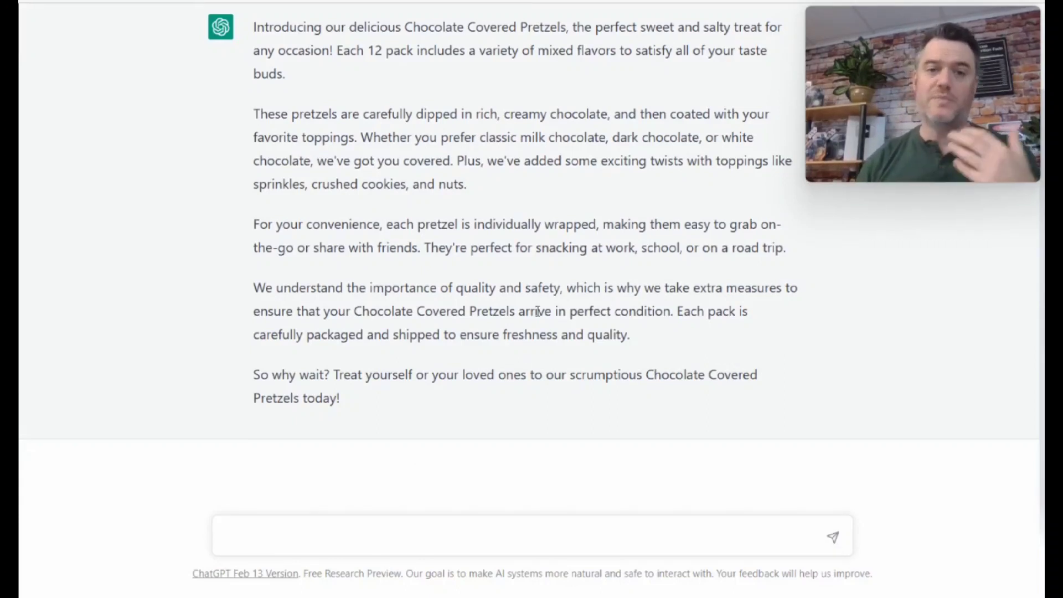
Examine the generated description's opening paragraph and its paragraph about the individually wrapped pretzels
{"action": "scroll", "coordinate": [537, 285], "scroll_direction": "up", "scroll_amount": 2}
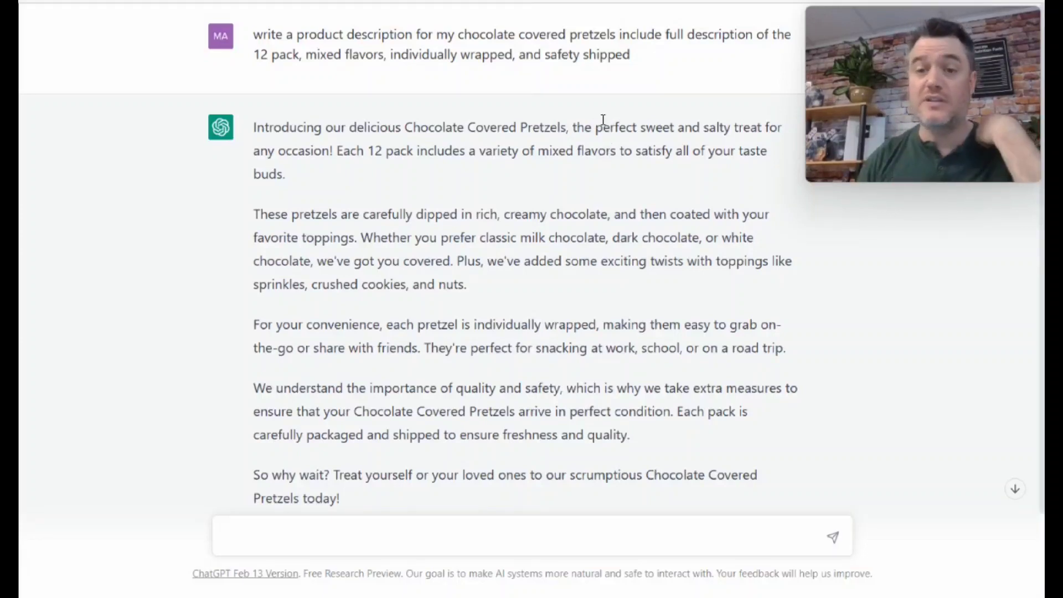
{"action": "left_click_drag", "start_coordinate": [264, 127], "coordinate": [266, 192]}
{"action": "left_click", "coordinate": [217, 205]}
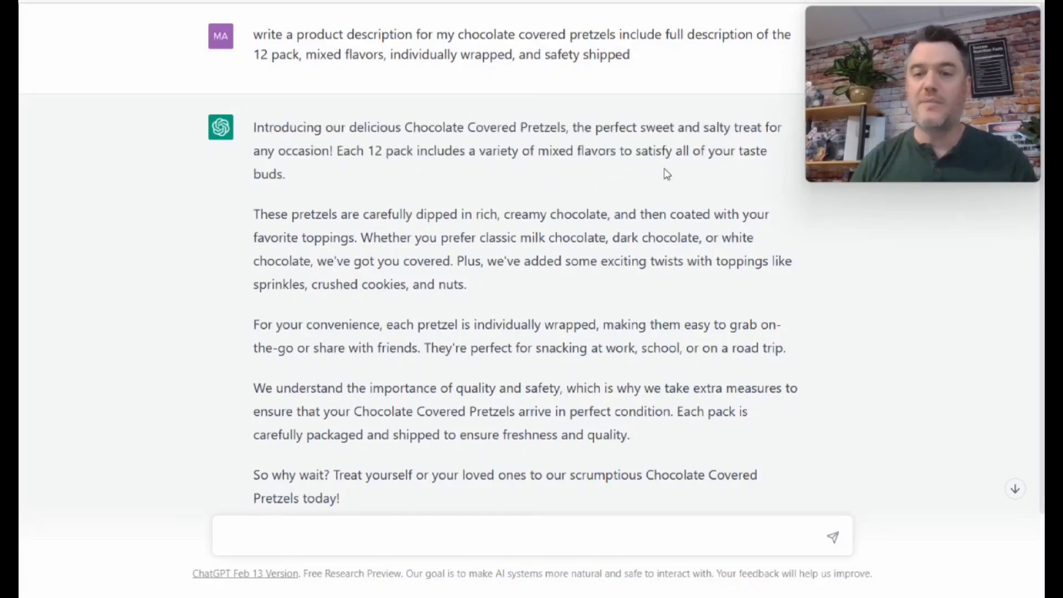
{"action": "scroll", "coordinate": [574, 190], "scroll_direction": "down", "scroll_amount": 2}
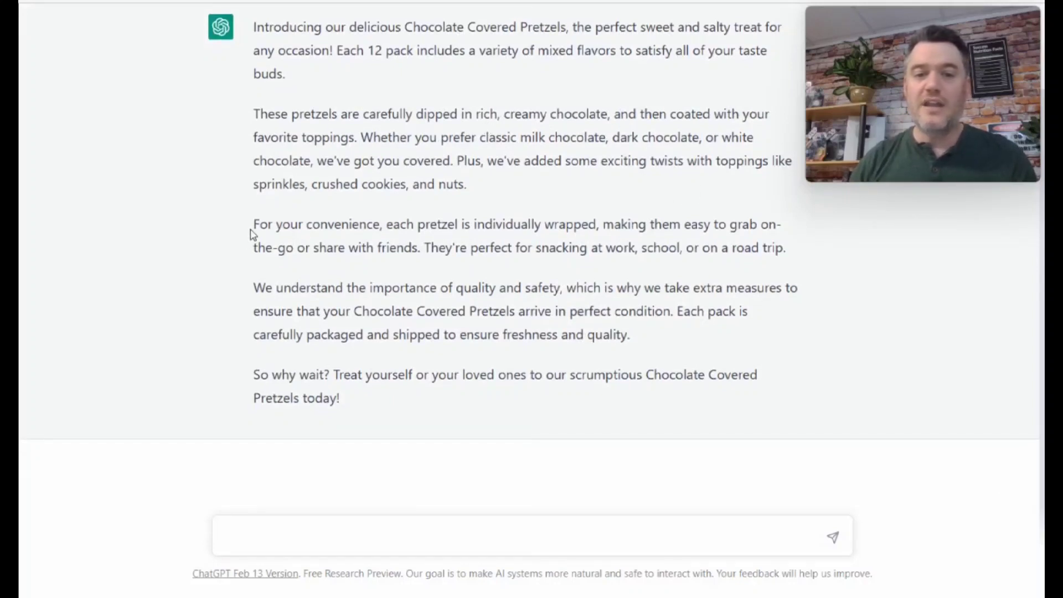
{"action": "left_click_drag", "start_coordinate": [254, 226], "coordinate": [725, 248]}
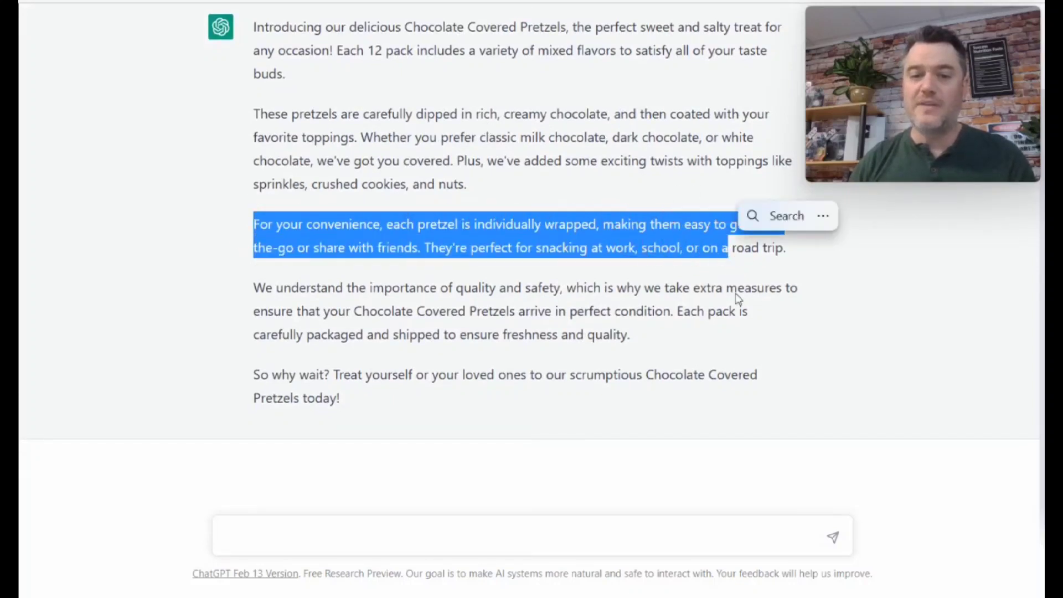
{"action": "left_click_drag", "start_coordinate": [736, 298], "coordinate": [732, 318]}
{"action": "left_click", "coordinate": [732, 321]}
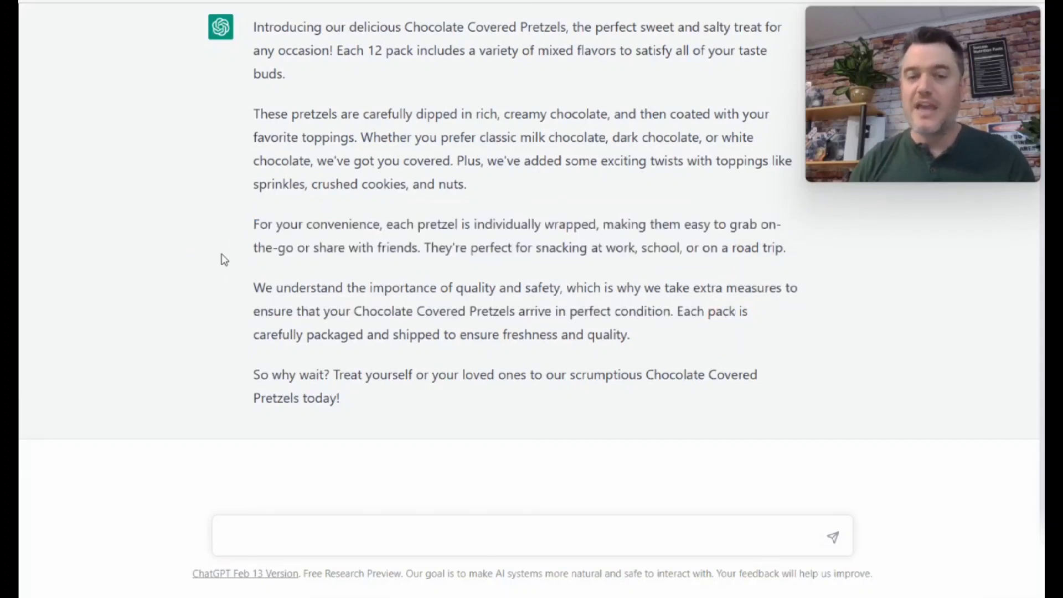
Go over the whole generated description paragraph by paragraph, from the introduction to the closing call to action
{"action": "scroll", "coordinate": [218, 260], "scroll_direction": "up", "scroll_amount": 2}
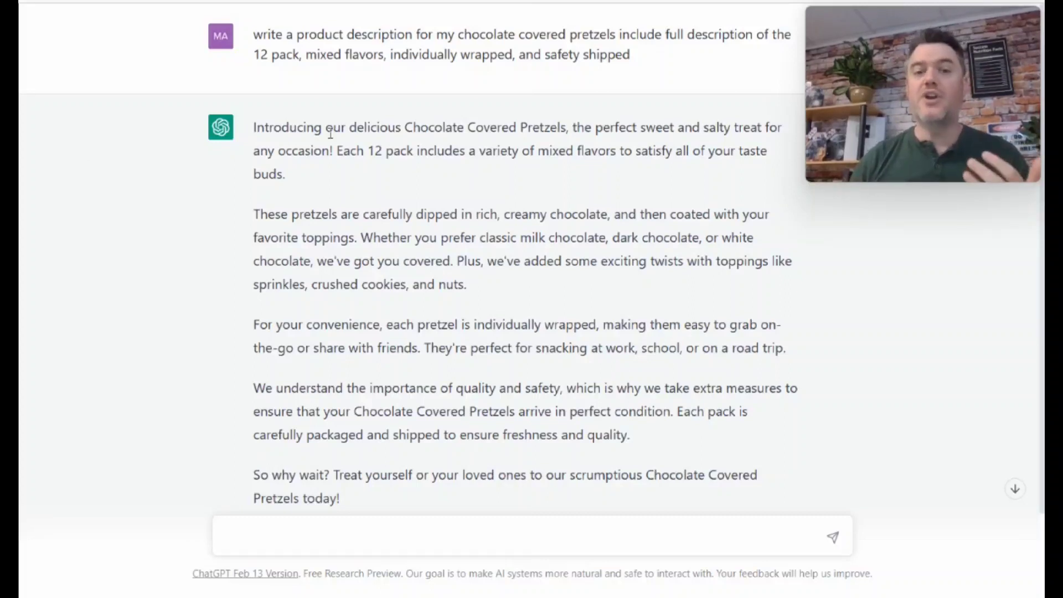
{"action": "left_click_drag", "start_coordinate": [253, 129], "coordinate": [418, 180]}
{"action": "left_click_drag", "start_coordinate": [253, 215], "coordinate": [407, 283]}
{"action": "left_click", "coordinate": [229, 321]}
{"action": "scroll", "coordinate": [237, 317], "scroll_direction": "down", "scroll_amount": 1}
{"action": "scroll", "coordinate": [237, 317], "scroll_direction": "down", "scroll_amount": 1}
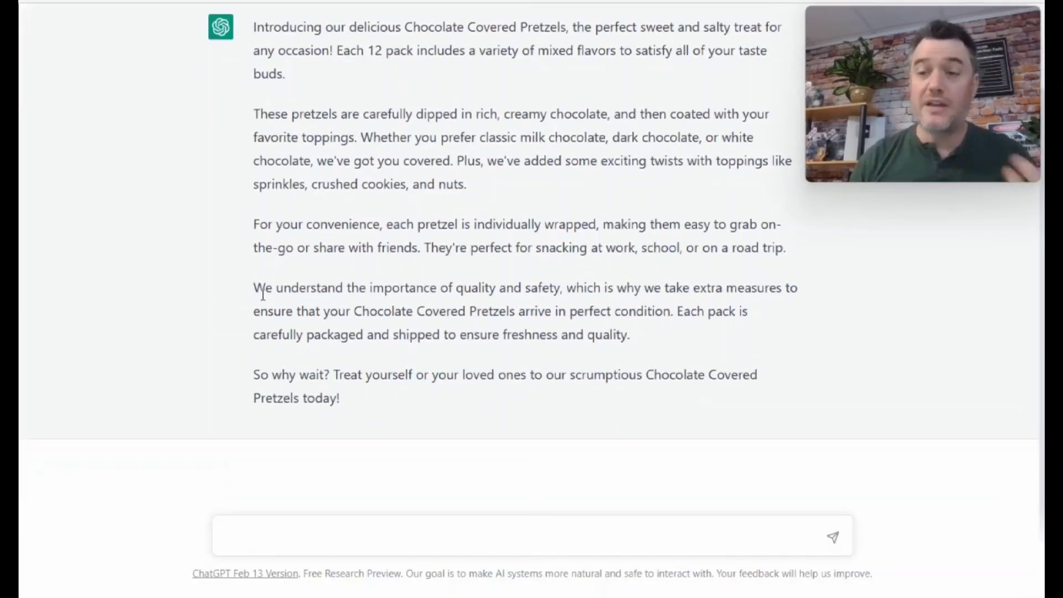
{"action": "left_click_drag", "start_coordinate": [235, 302], "coordinate": [600, 372]}
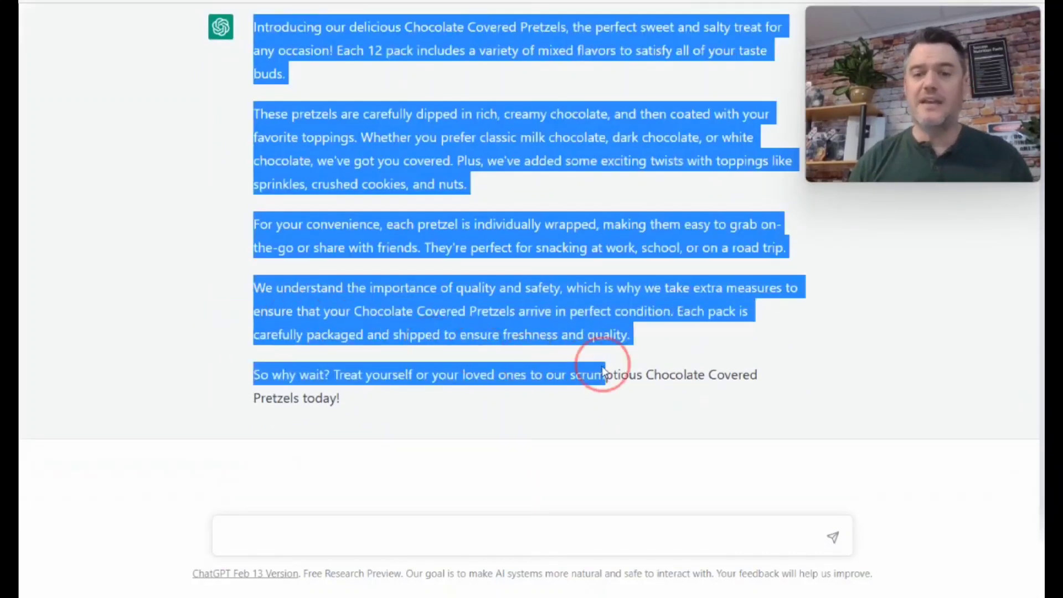
Reread the generated pretzel description, focusing on the individually wrapped paragraph and the text as a whole
{"action": "left_click", "coordinate": [237, 344]}
{"action": "scroll", "coordinate": [310, 316], "scroll_direction": "up", "scroll_amount": 1}
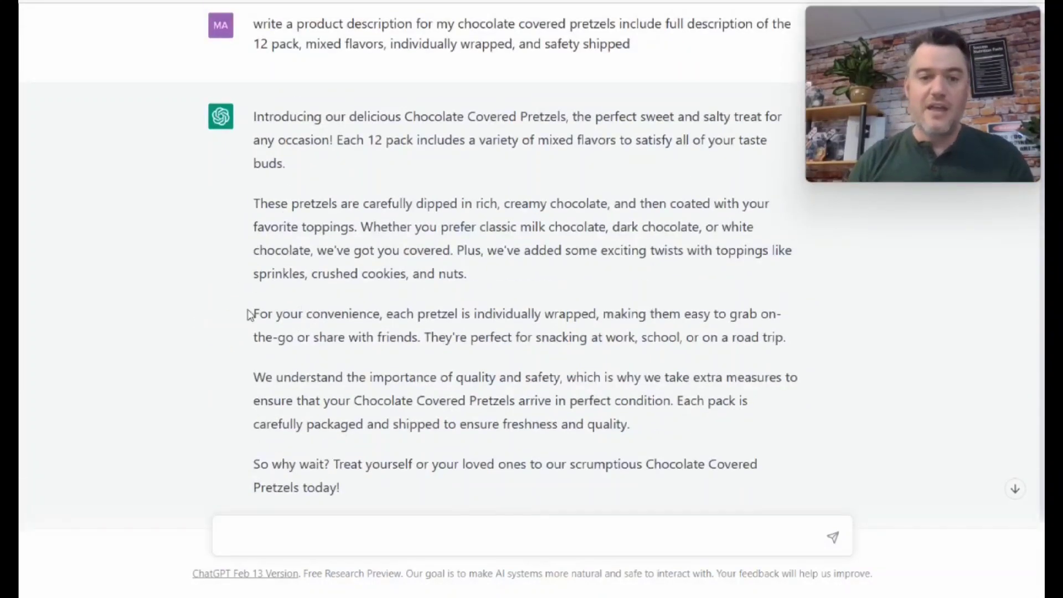
{"action": "left_click_drag", "start_coordinate": [249, 314], "coordinate": [795, 348]}
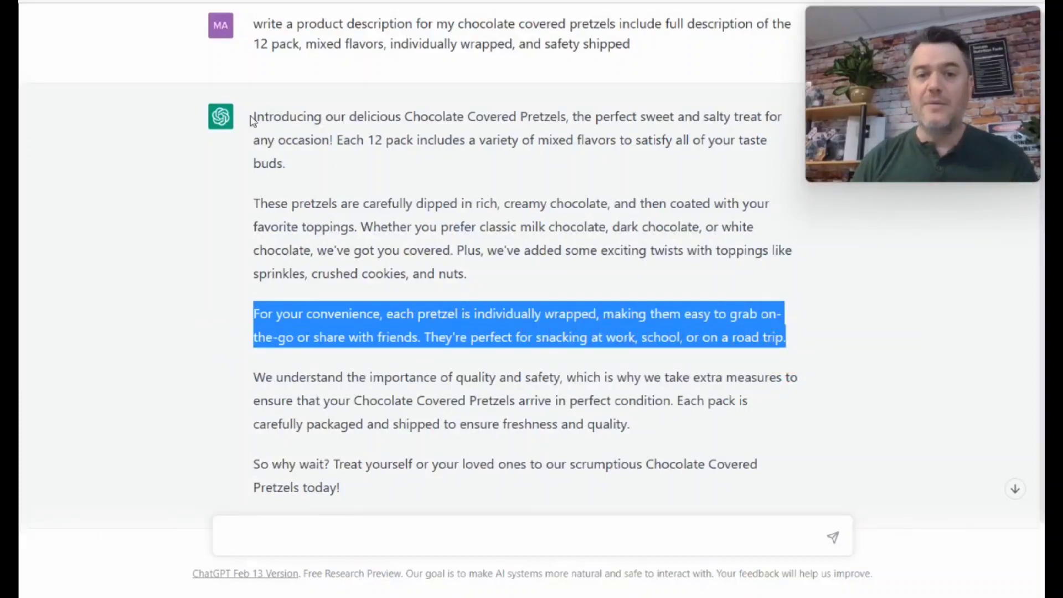
{"action": "left_click_drag", "start_coordinate": [250, 120], "coordinate": [539, 482]}
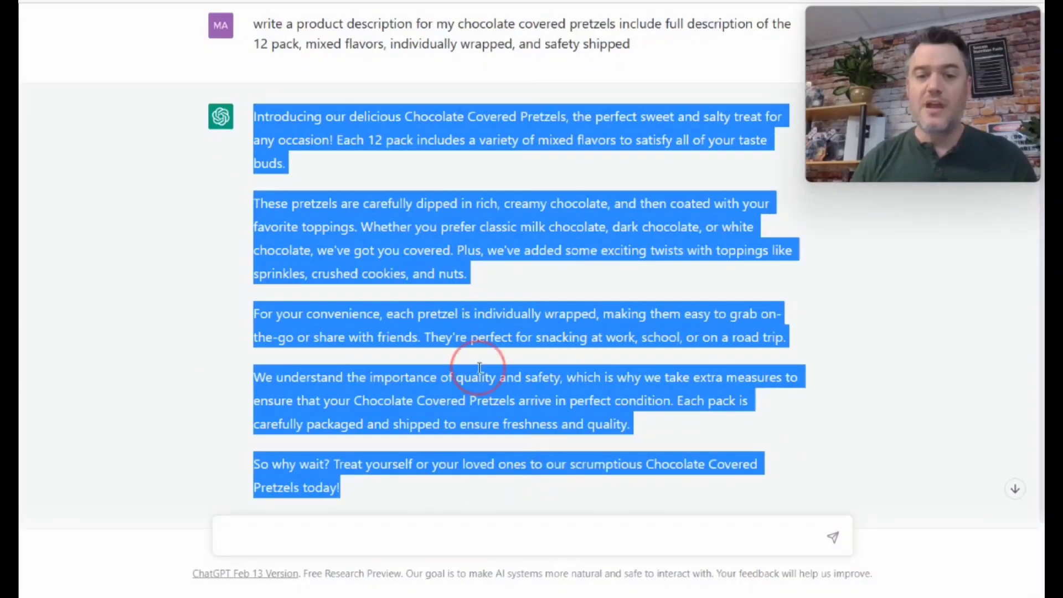
{"action": "right_click", "coordinate": [480, 367]}
{"action": "left_click", "coordinate": [209, 289]}
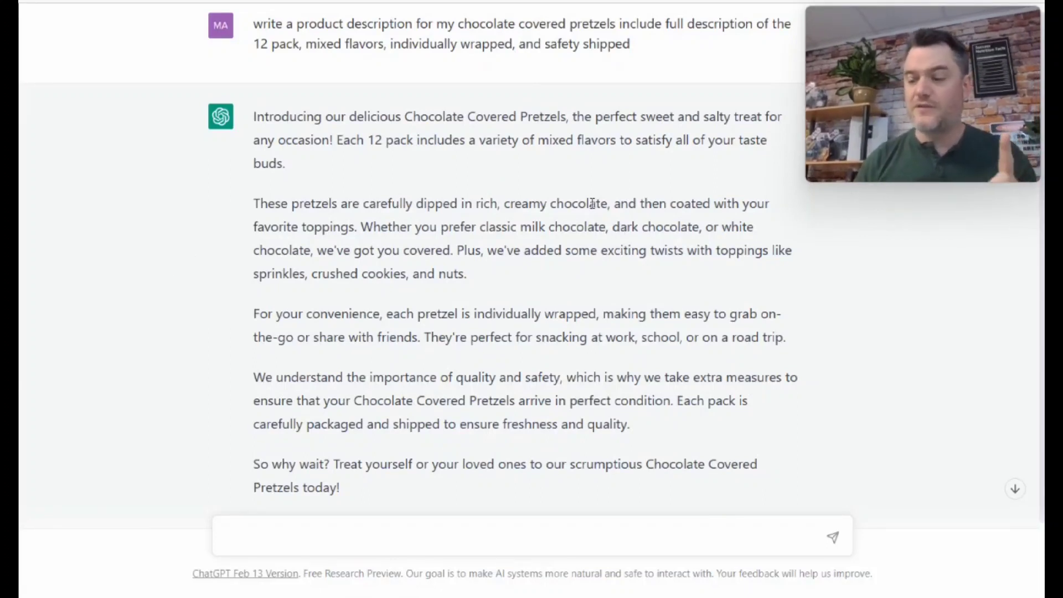
{"action": "scroll", "coordinate": [442, 475], "scroll_direction": "down", "scroll_amount": 2}
Switch to the Amazon listing of the JIAWANSHUN nitrogen sealing machine and copy its full product title
{"action": "left_click", "coordinate": [448, 534]}
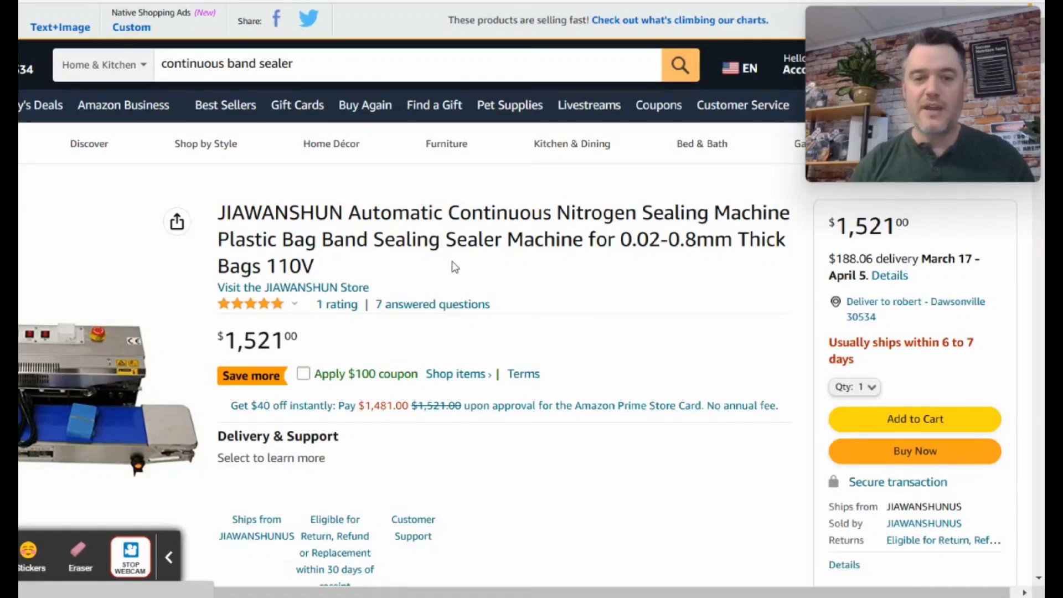
{"action": "scroll", "coordinate": [452, 268], "scroll_direction": "down", "scroll_amount": 2}
{"action": "scroll", "coordinate": [453, 271], "scroll_direction": "up", "scroll_amount": 2}
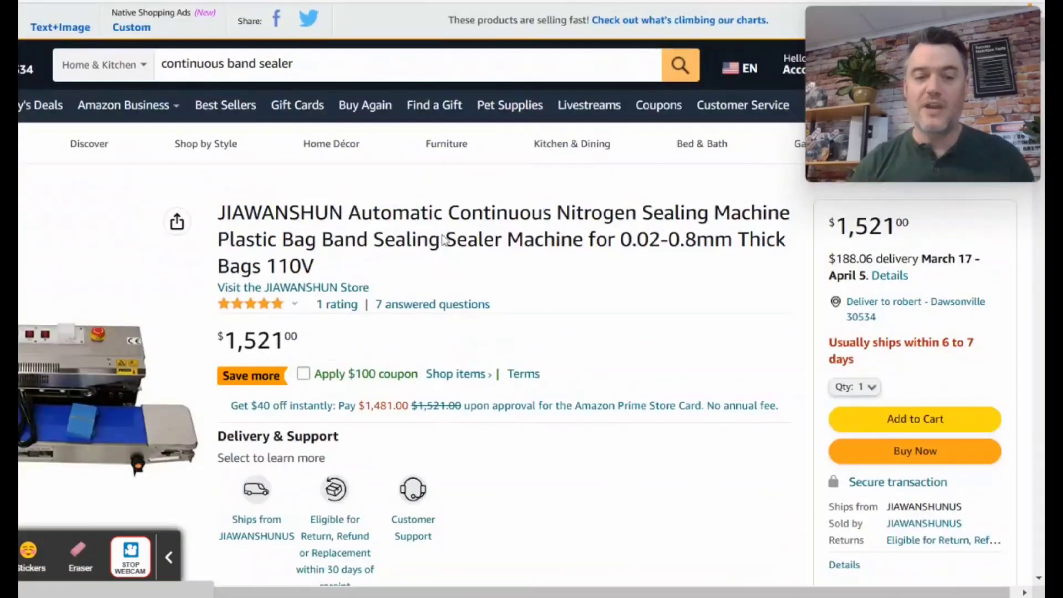
{"action": "scroll", "coordinate": [340, 230], "scroll_direction": "down", "scroll_amount": 10}
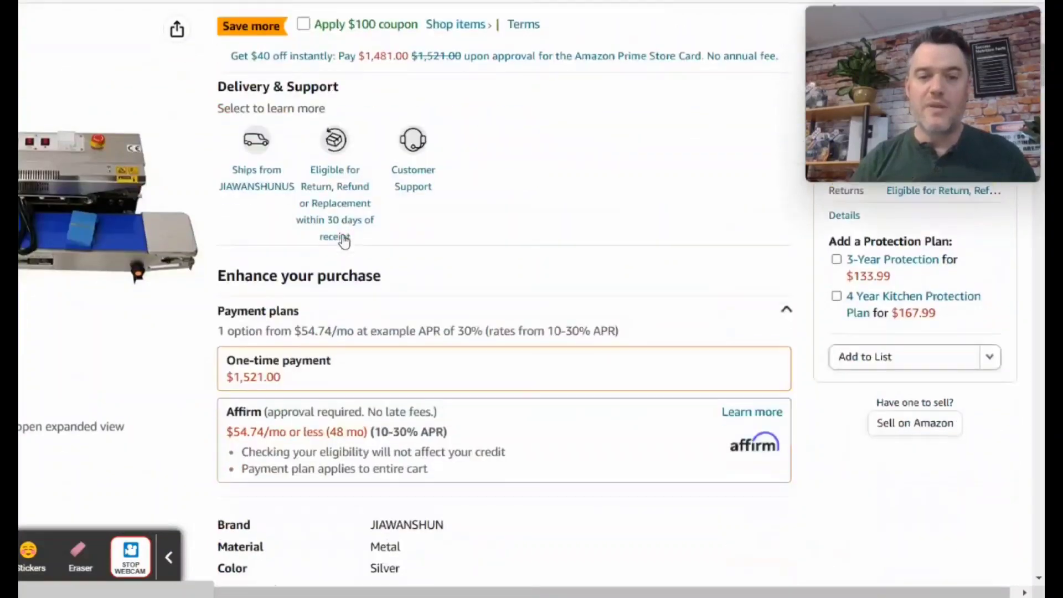
{"action": "scroll", "coordinate": [332, 221], "scroll_direction": "up", "scroll_amount": 10}
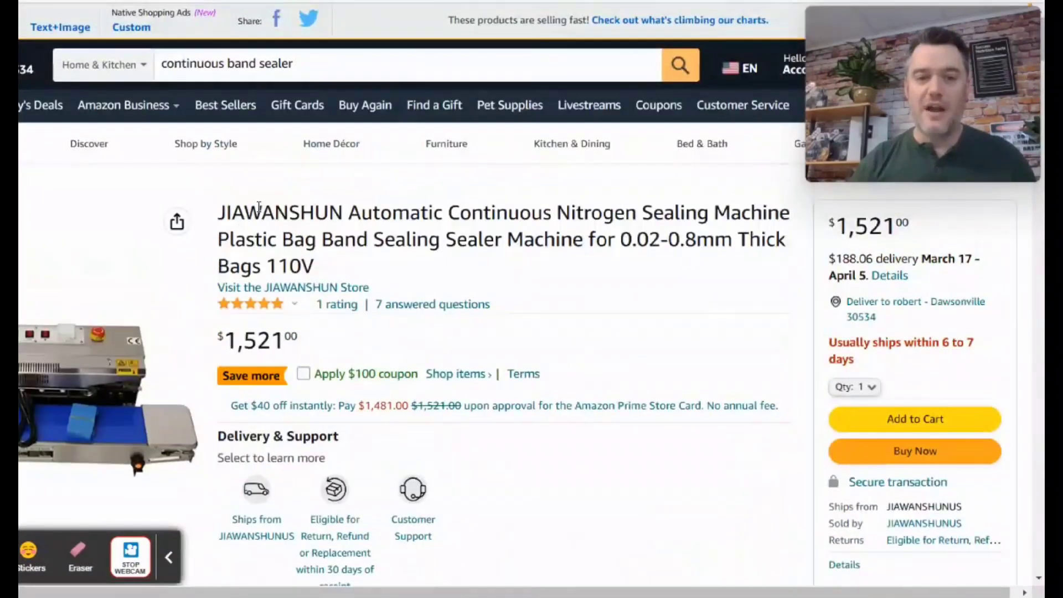
{"action": "left_click_drag", "start_coordinate": [219, 214], "coordinate": [331, 270]}
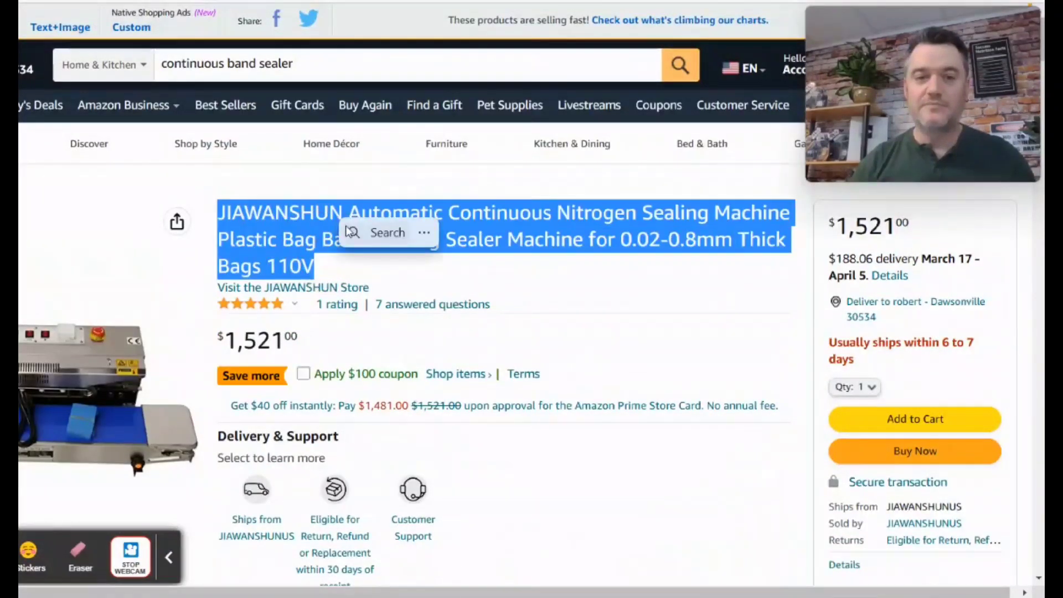
{"action": "right_click", "coordinate": [469, 237]}
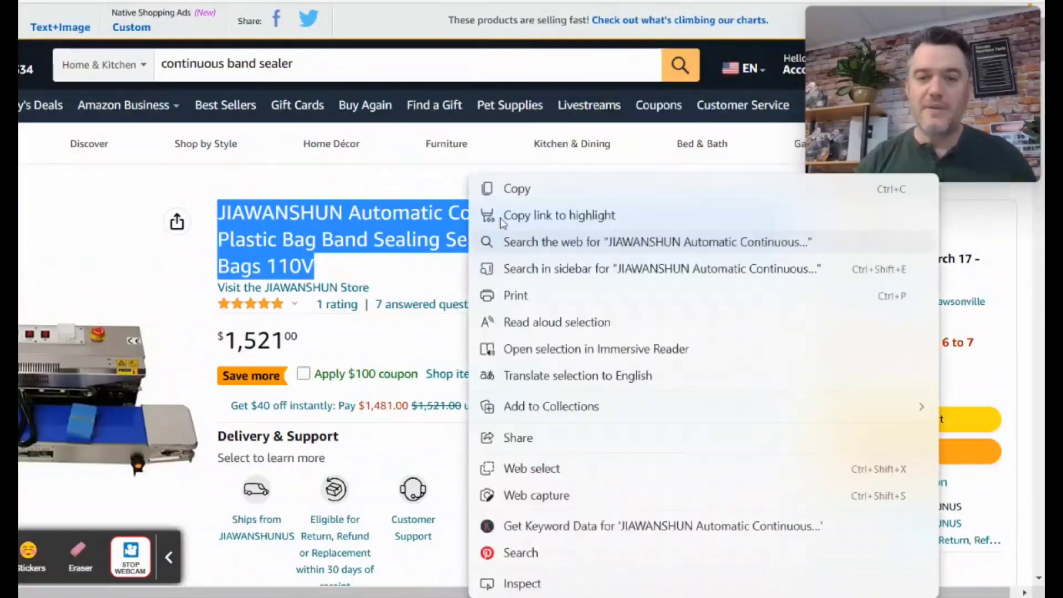
{"action": "left_click", "coordinate": [519, 191]}
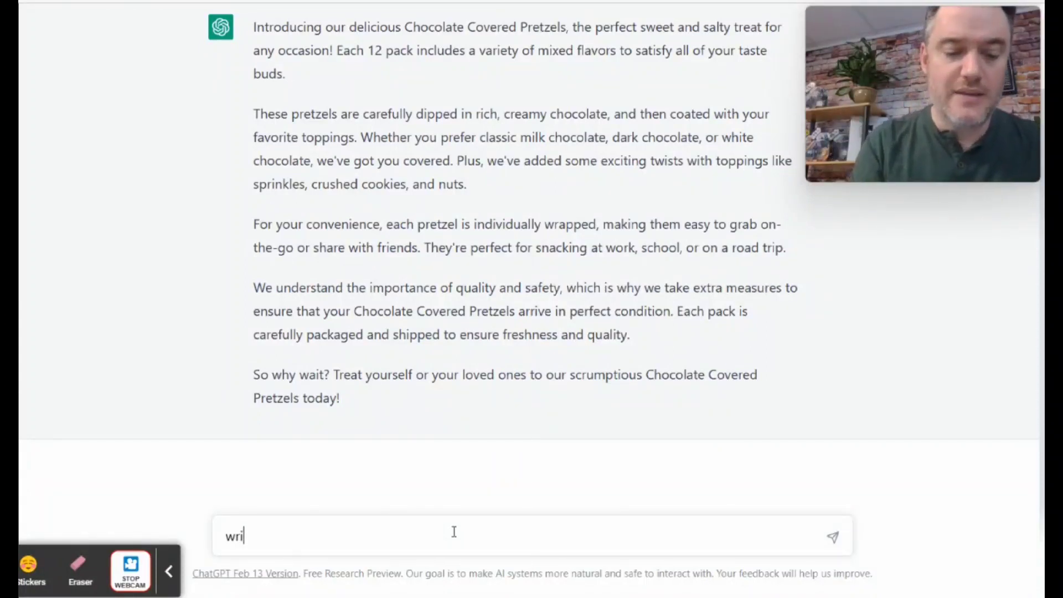
Switch back to ChatGPT and enter the prompt "write a product review in great detail abou the following product"
{"action": "type", "text": "product re"}
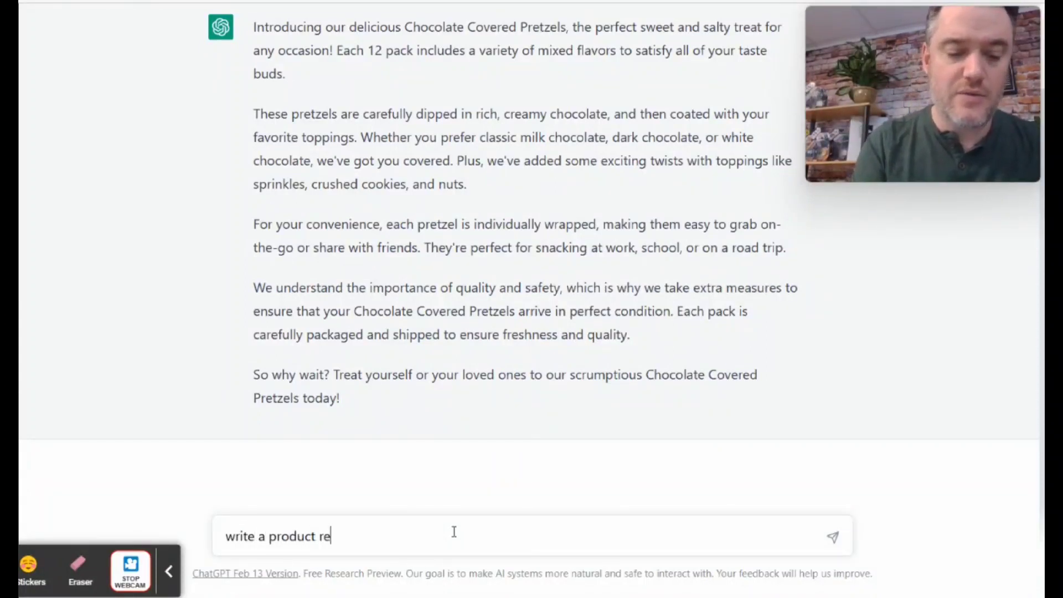
{"action": "type", "text": "view i"}
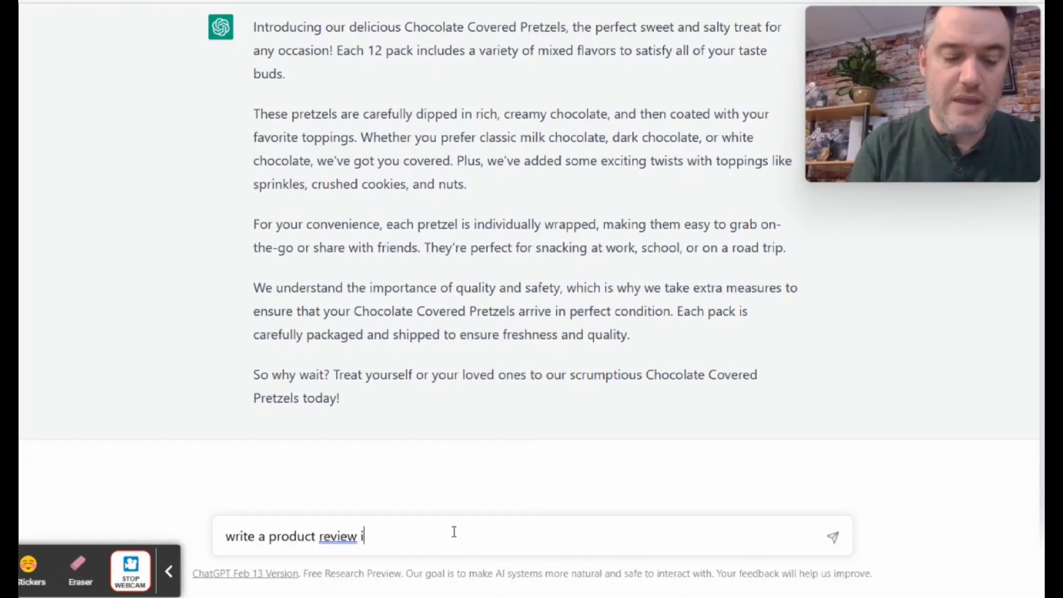
{"action": "type", "text": "n great detail "}
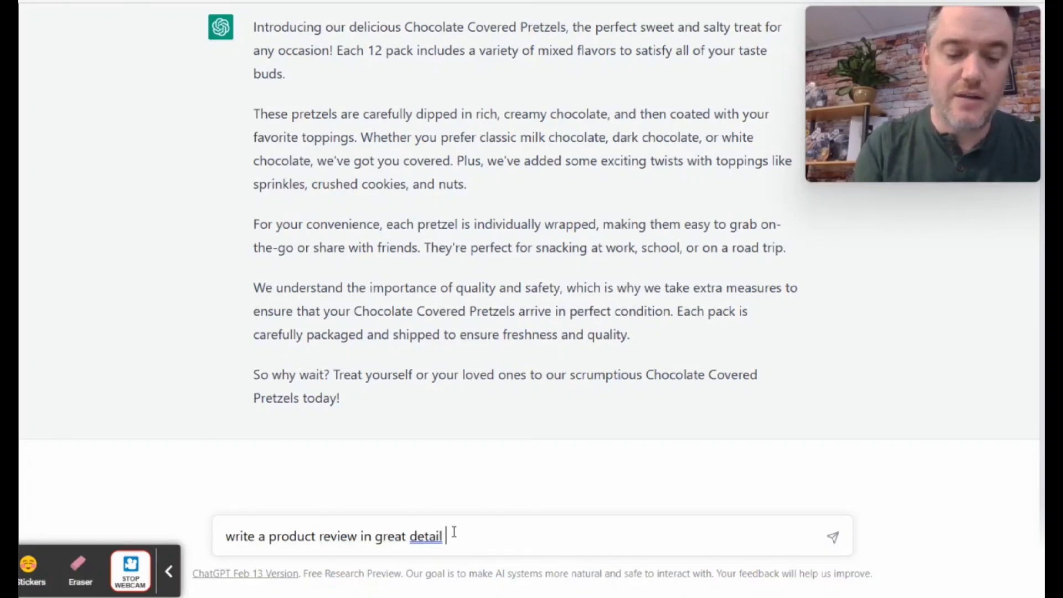
{"action": "type", "text": "abou the foll"}
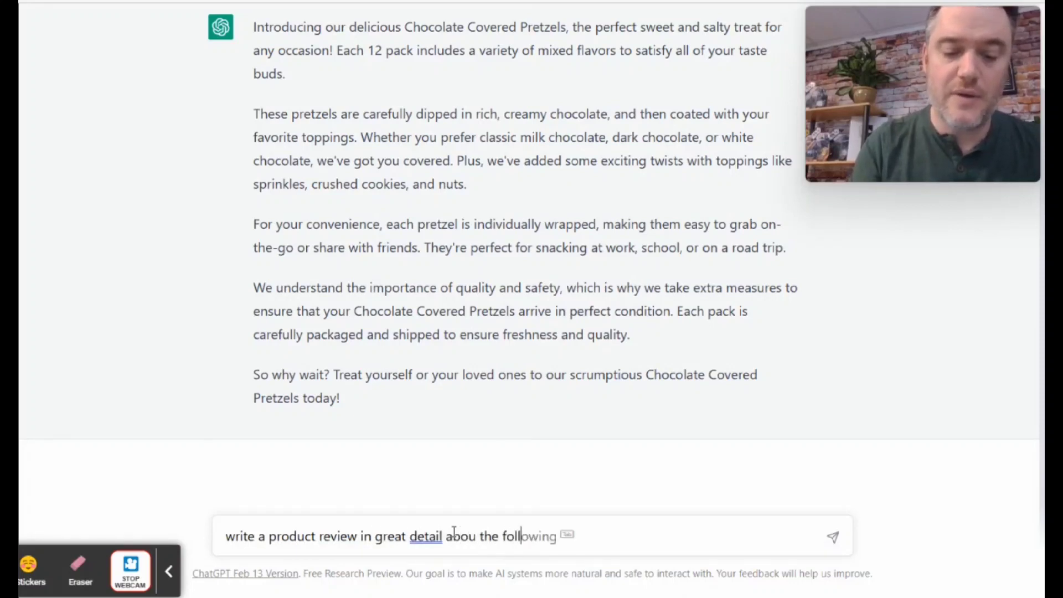
{"action": "type", "text": "owing ppro"}
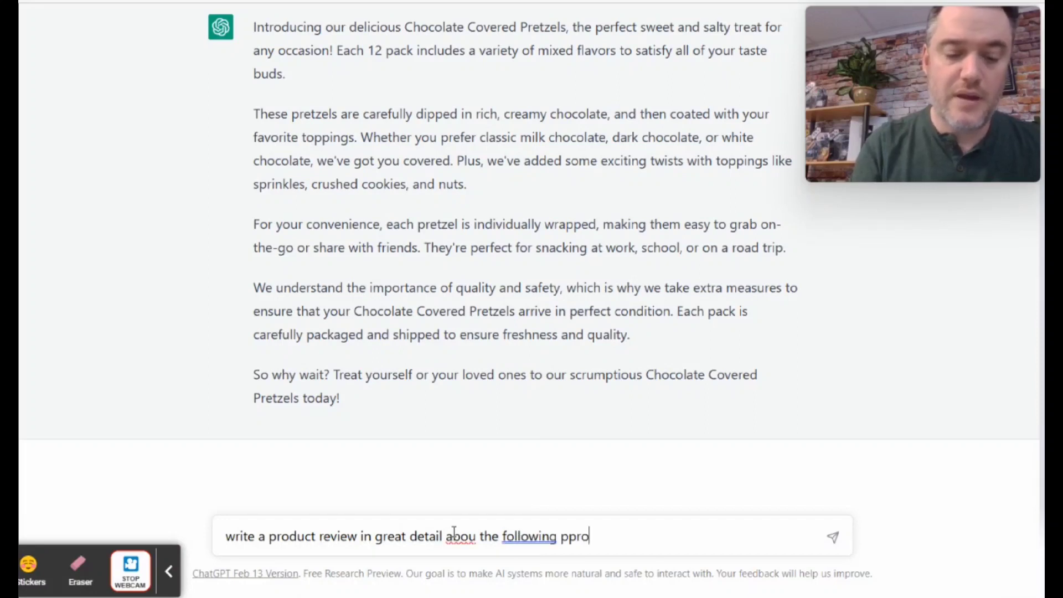
{"action": "type", "text": "duct"}
{"action": "key", "text": "BackSpace"}
{"action": "key", "text": "BackSpace"}
{"action": "key", "text": "BackSpace"}
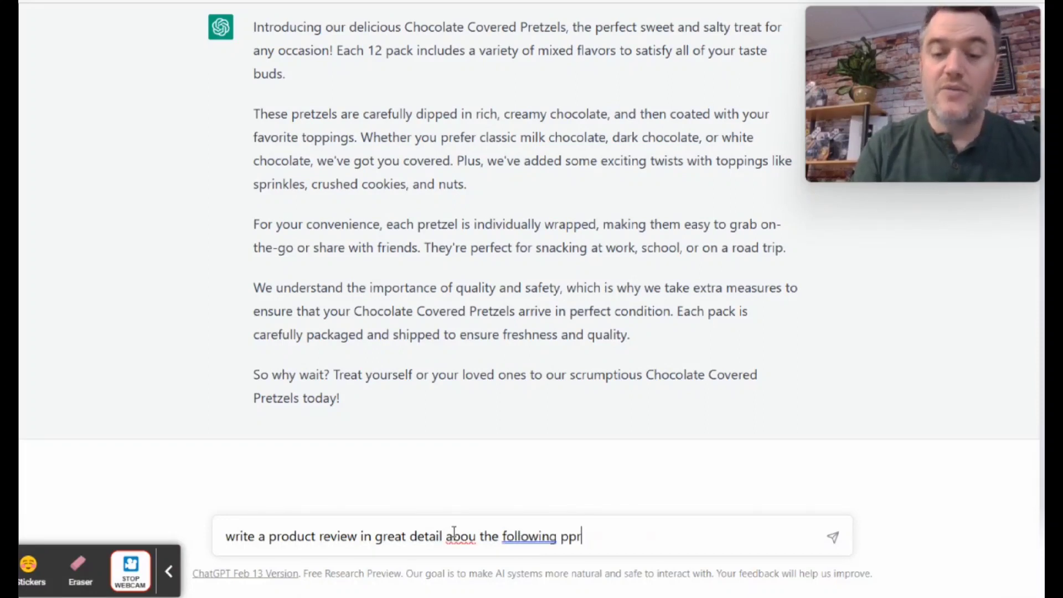
{"action": "key", "text": "BackSpace"}
{"action": "key", "text": "BackSpace"}
{"action": "type", "text": "roduct"}
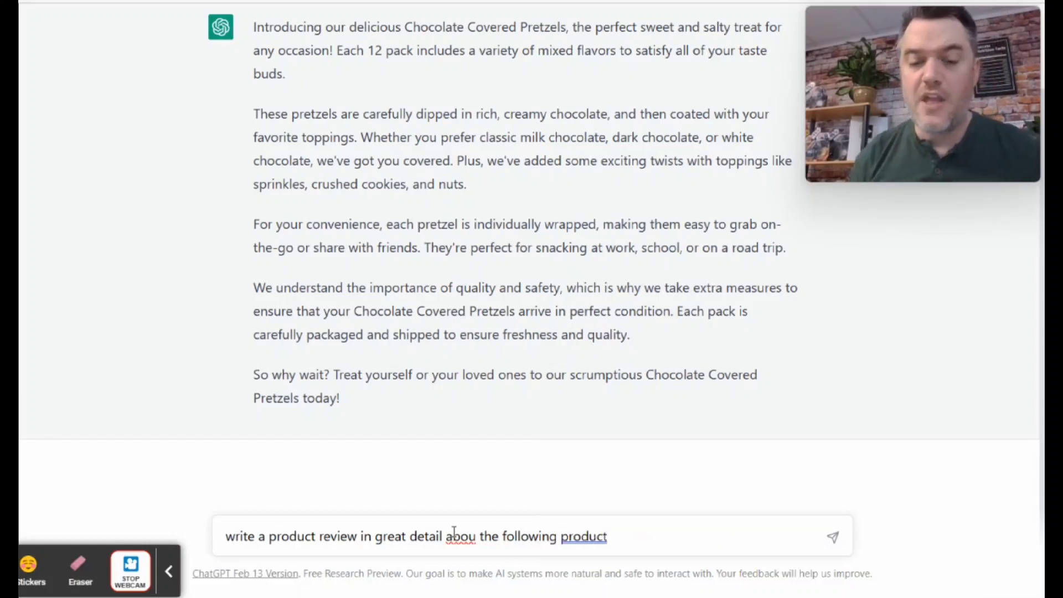
Replace the misspelled "abou" with the suggested "about" and end the prompt with a colon
{"action": "left_click", "coordinate": [454, 541]}
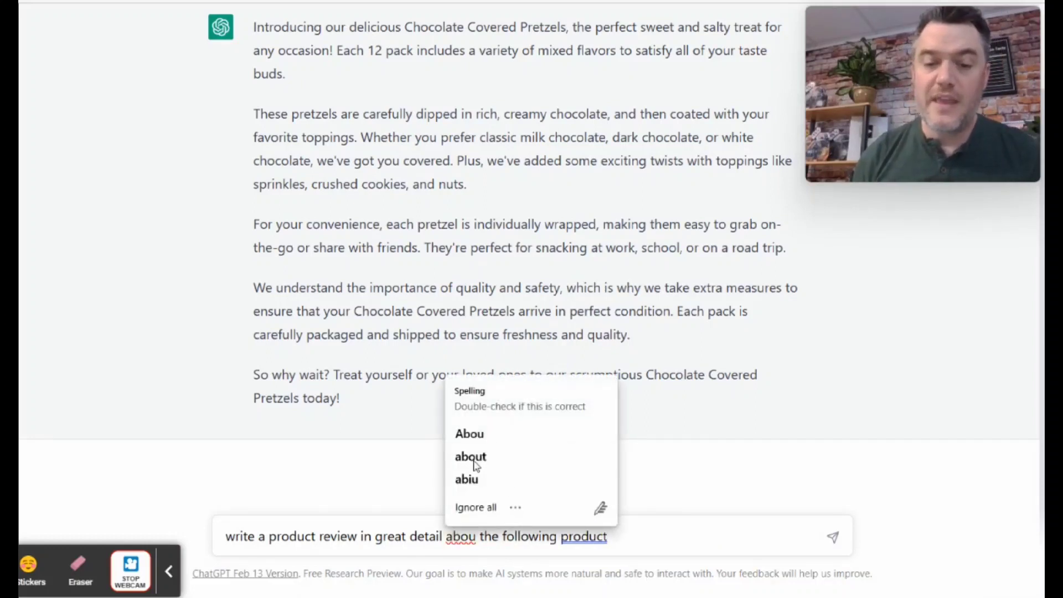
{"action": "left_click", "coordinate": [468, 454]}
{"action": "left_click", "coordinate": [644, 537]}
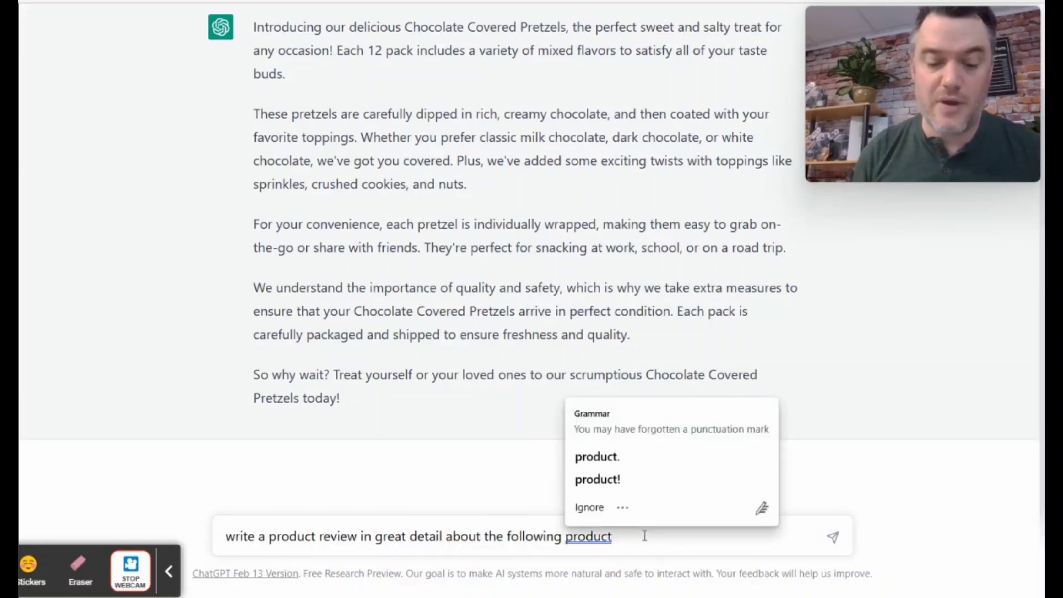
{"action": "type", "text": ":"}
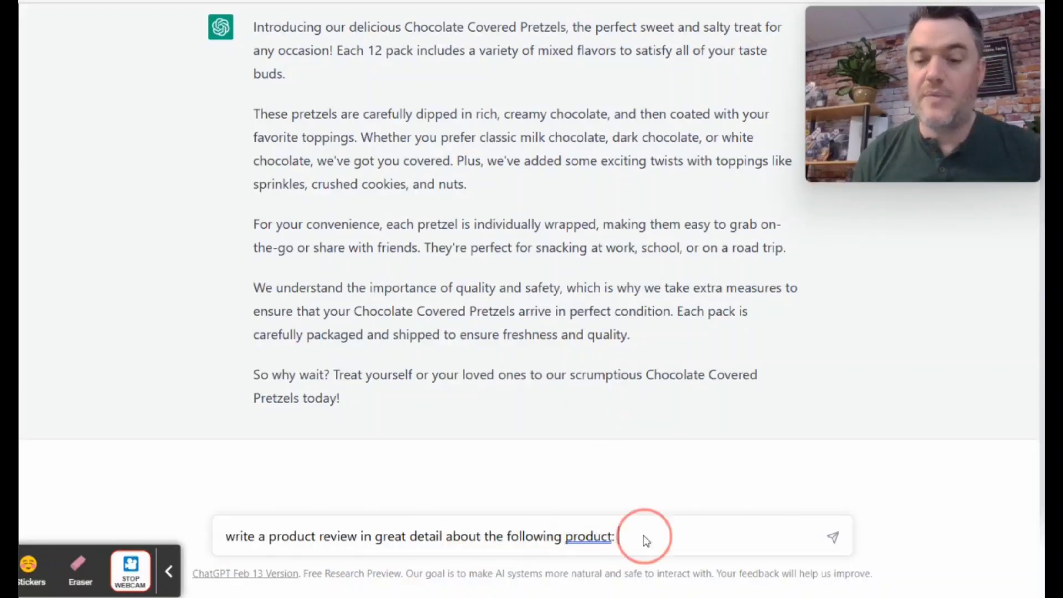
Paste the copied sealing machine title after the colon and submit the review prompt
{"action": "right_click", "coordinate": [645, 538]}
{"action": "left_click", "coordinate": [691, 221]}
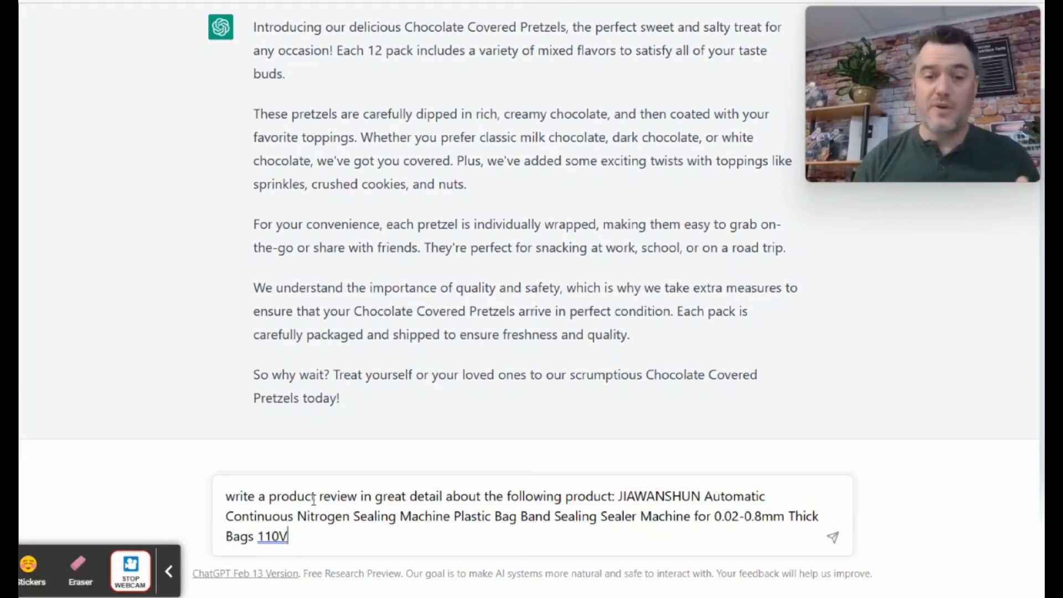
{"action": "left_click", "coordinate": [227, 488]}
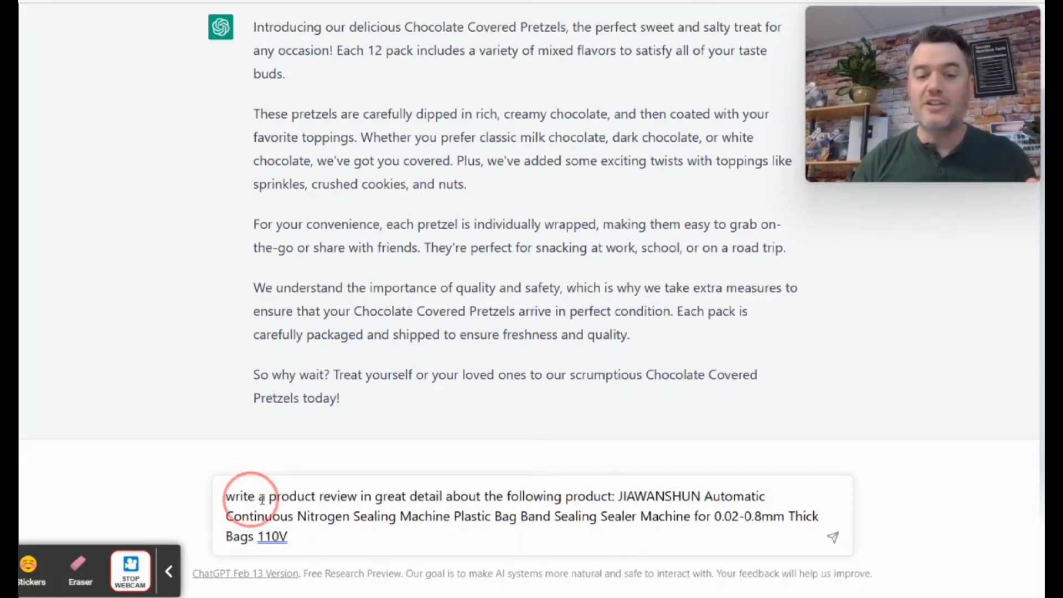
{"action": "left_click_drag", "start_coordinate": [226, 496], "coordinate": [617, 496]}
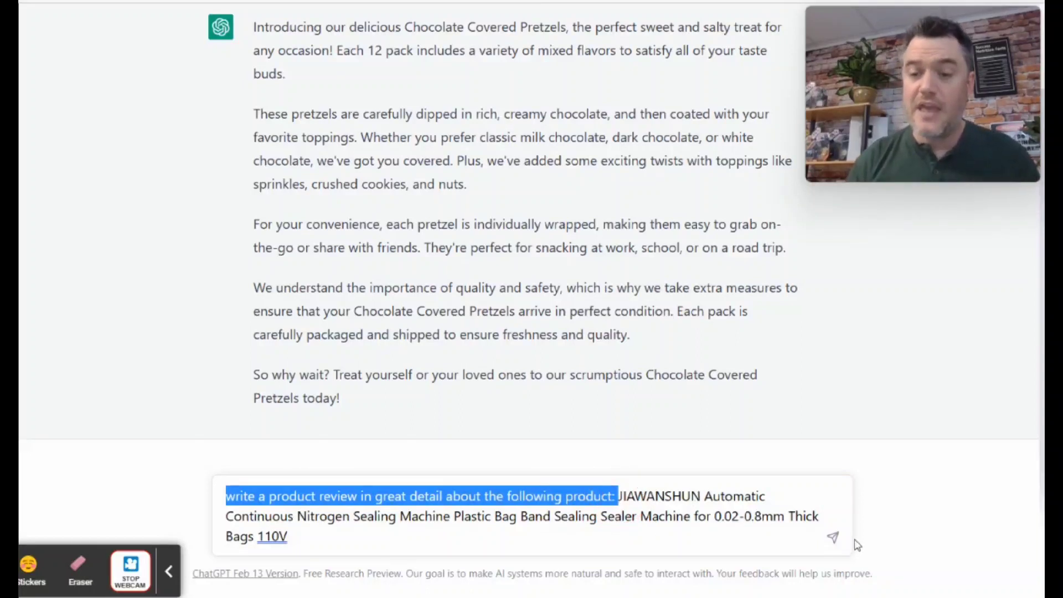
{"action": "left_click", "coordinate": [833, 537]}
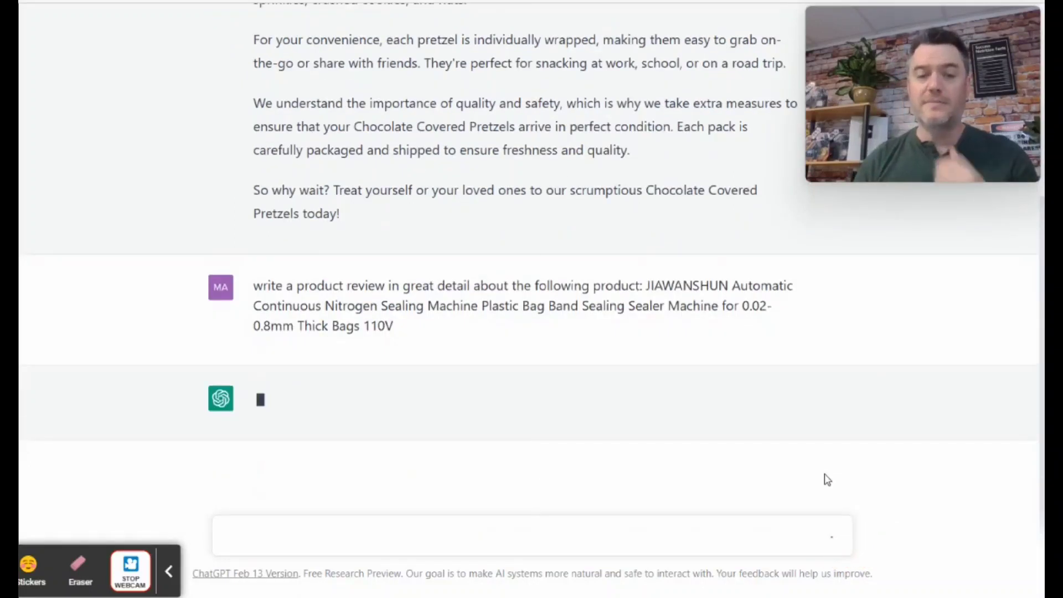
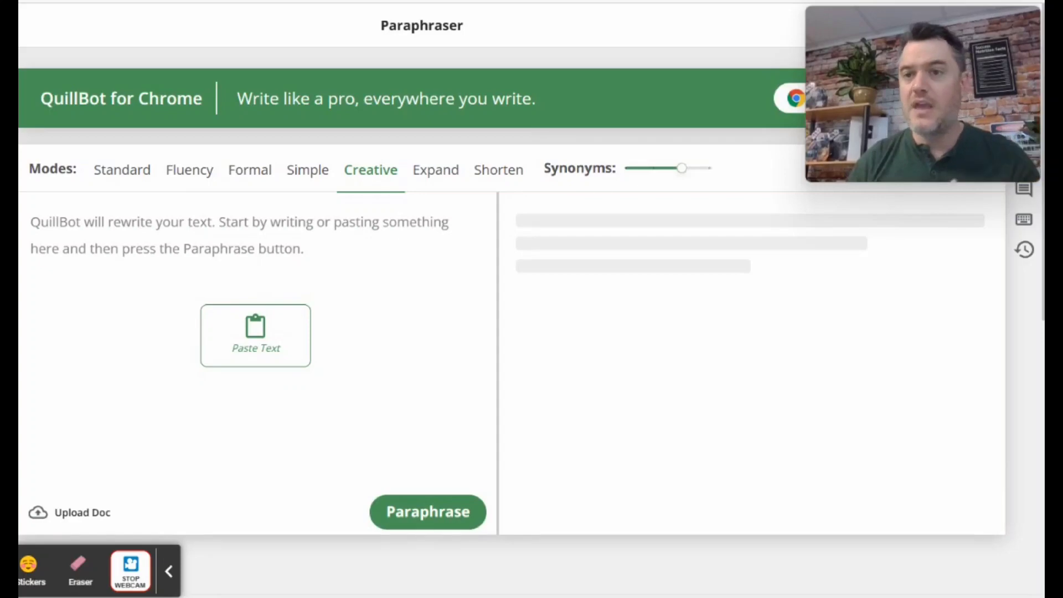
Return to ChatGPT and copy the entire generated sealing machine review, from its first paragraph to its last
{"action": "key", "text": "ctrl+tab"}
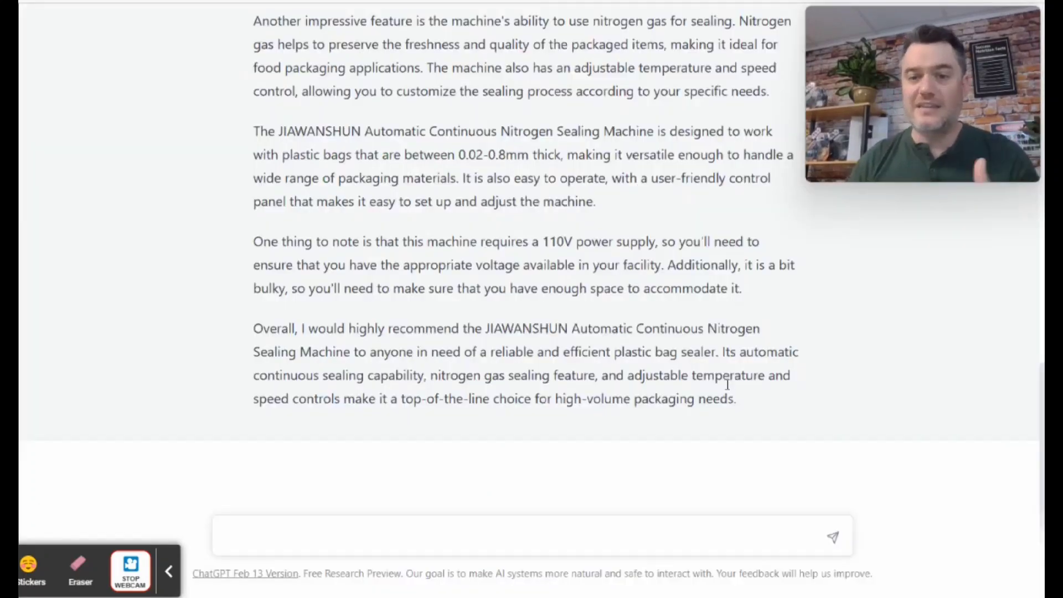
{"action": "left_click_drag", "start_coordinate": [737, 400], "coordinate": [253, 225]}
{"action": "scroll", "coordinate": [397, 207], "scroll_direction": "up", "scroll_amount": 8}
{"action": "right_click", "coordinate": [337, 224]}
{"action": "left_click", "coordinate": [340, 224]}
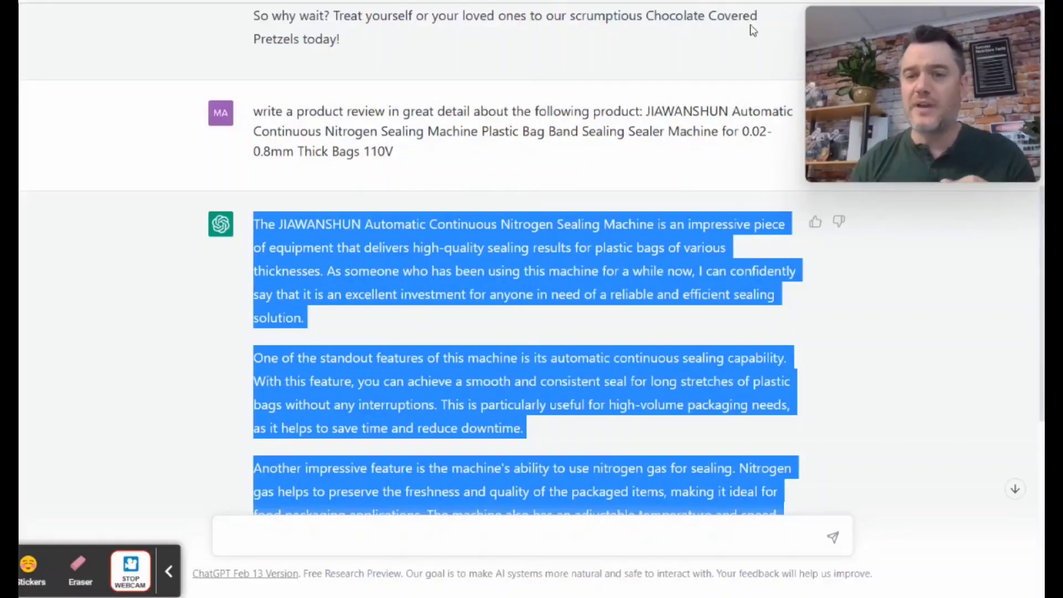
Switch to the QuillBot Paraphraser, choose the Creative mode and set Synonyms about two thirds of the way toward More Changes
{"action": "key", "text": "ctrl+Tab"}
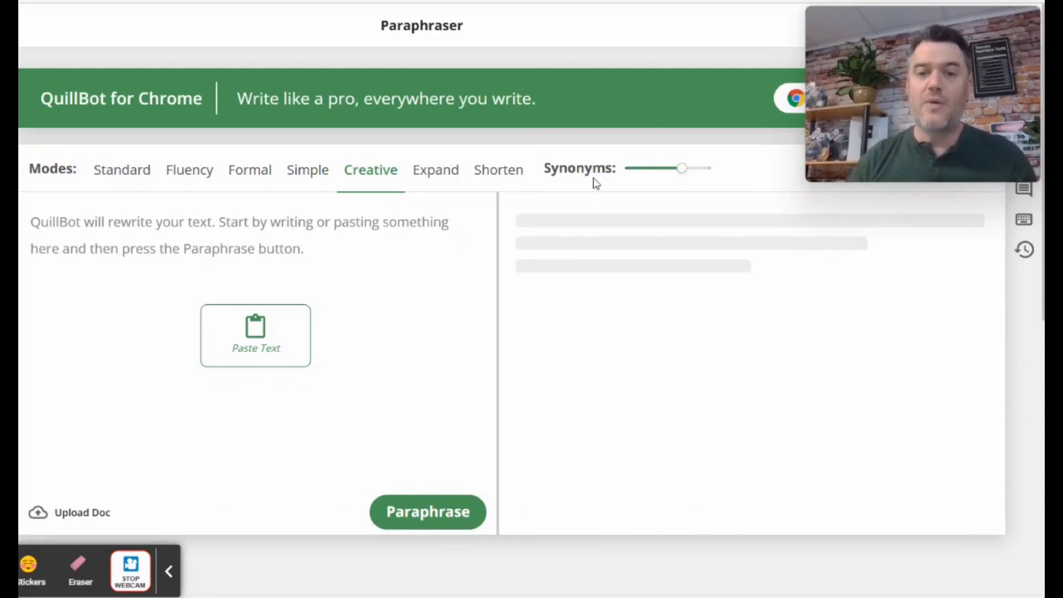
{"action": "left_click", "coordinate": [364, 175]}
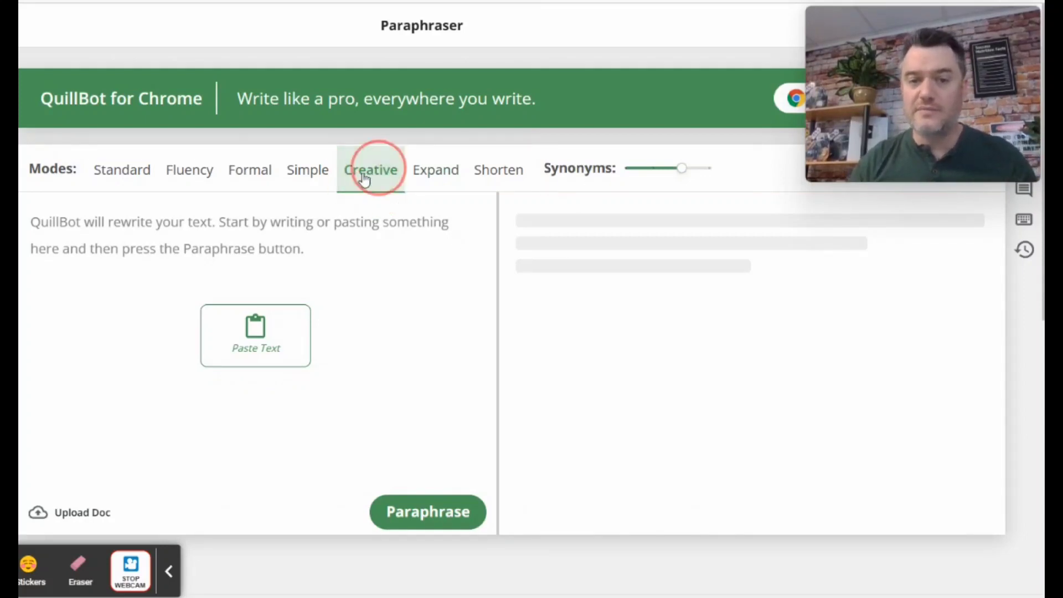
{"action": "left_click", "coordinate": [681, 169]}
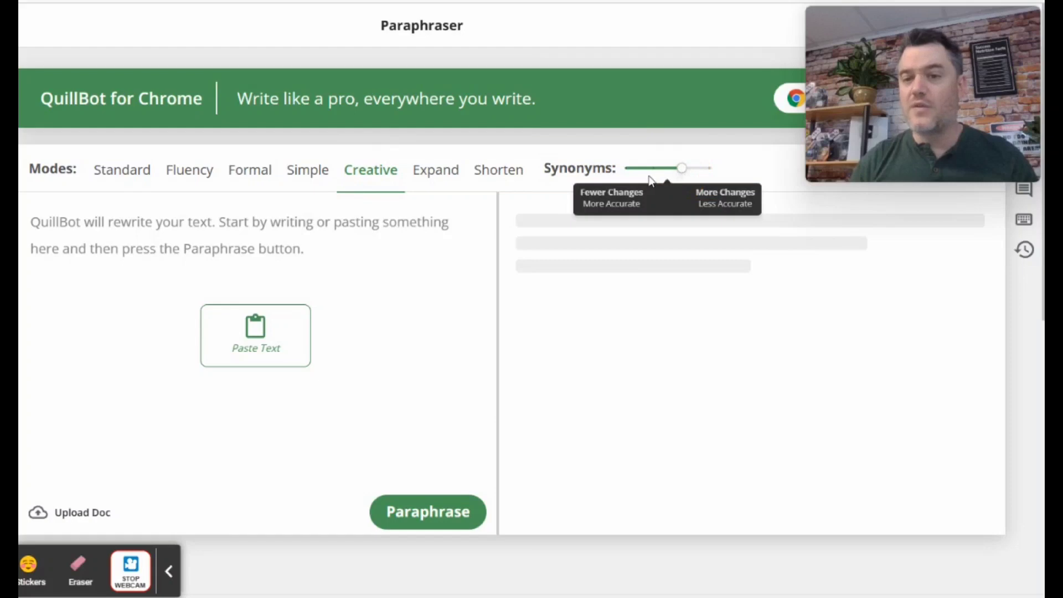
{"action": "left_click", "coordinate": [677, 169]}
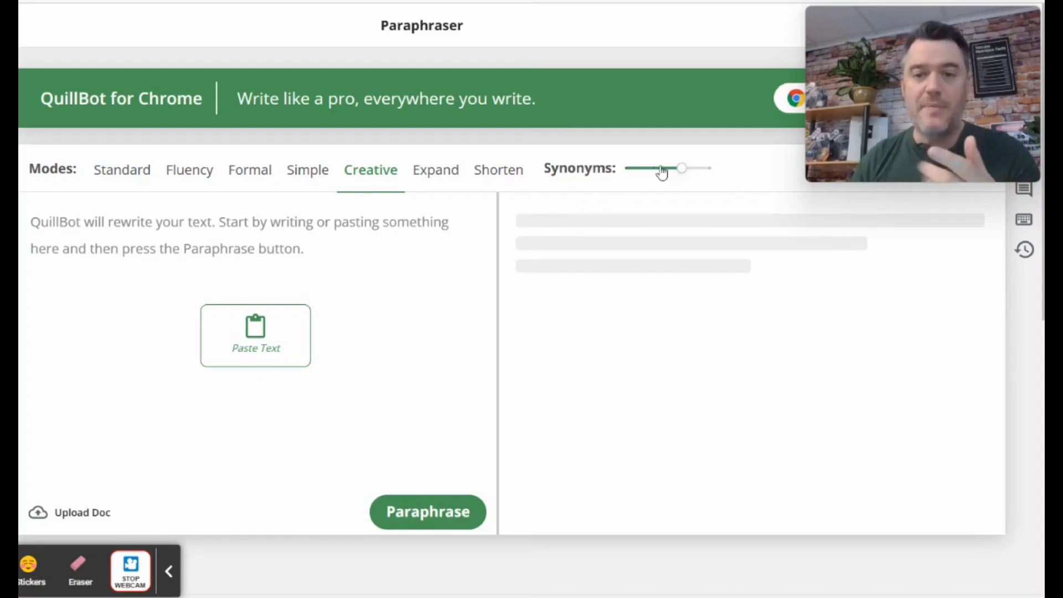
{"action": "left_click", "coordinate": [370, 168]}
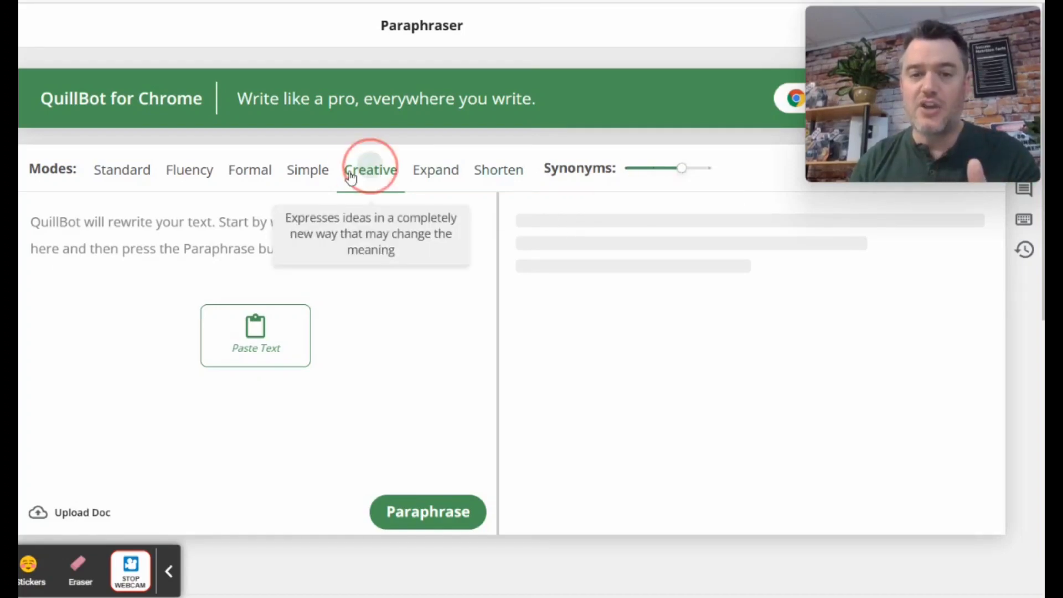
Paste the copied review as the source text and paraphrase it
{"action": "right_click", "coordinate": [176, 236]}
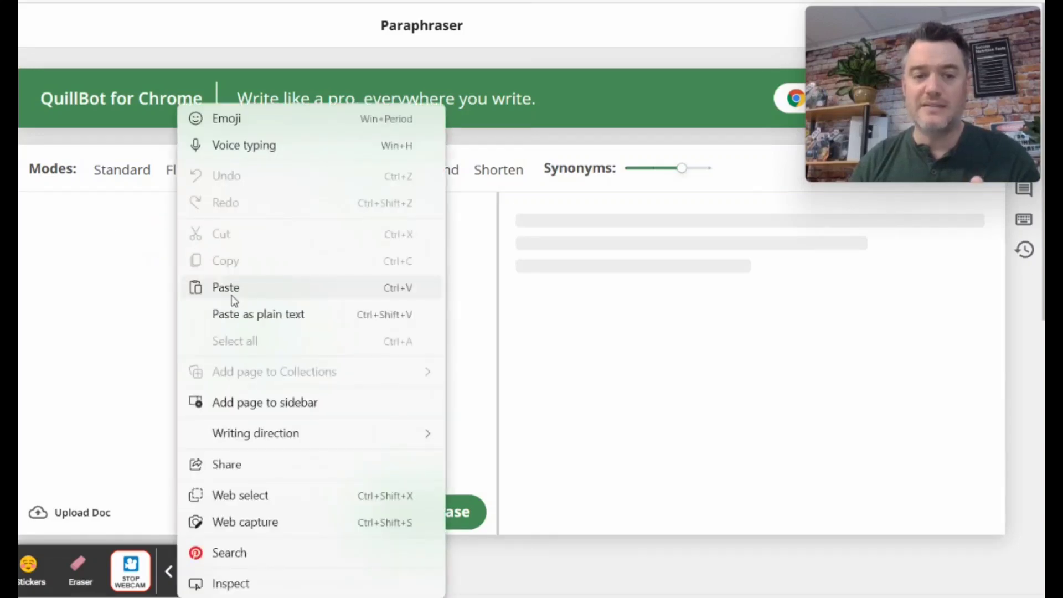
{"action": "left_click", "coordinate": [228, 286]}
{"action": "left_click", "coordinate": [410, 576]}
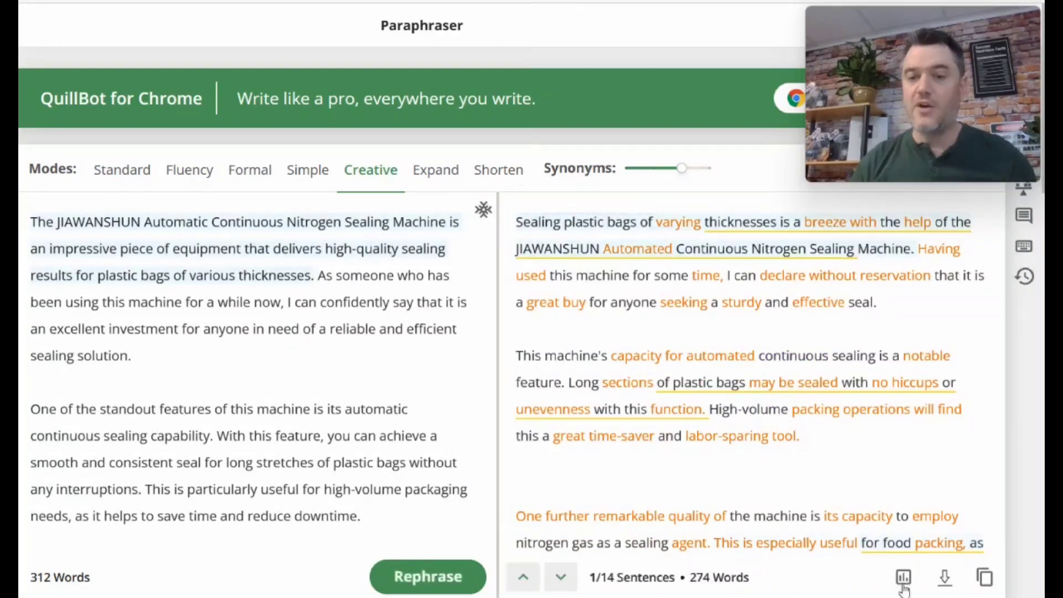
Copy the full paraphrased review from QuillBot and return to the ChatGPT conversation
{"action": "left_click", "coordinate": [985, 577]}
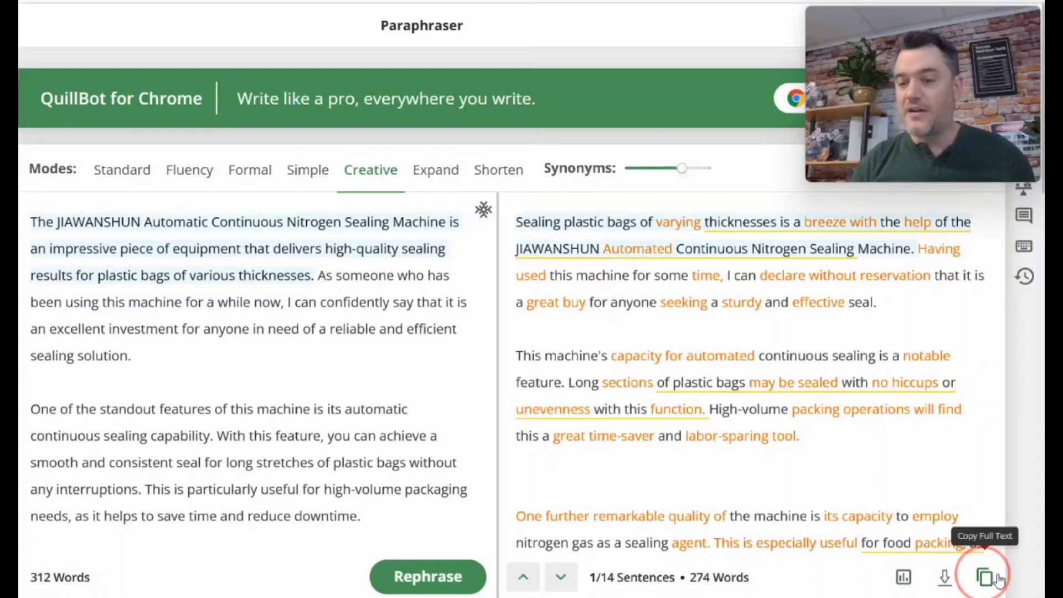
{"action": "left_click", "coordinate": [985, 579]}
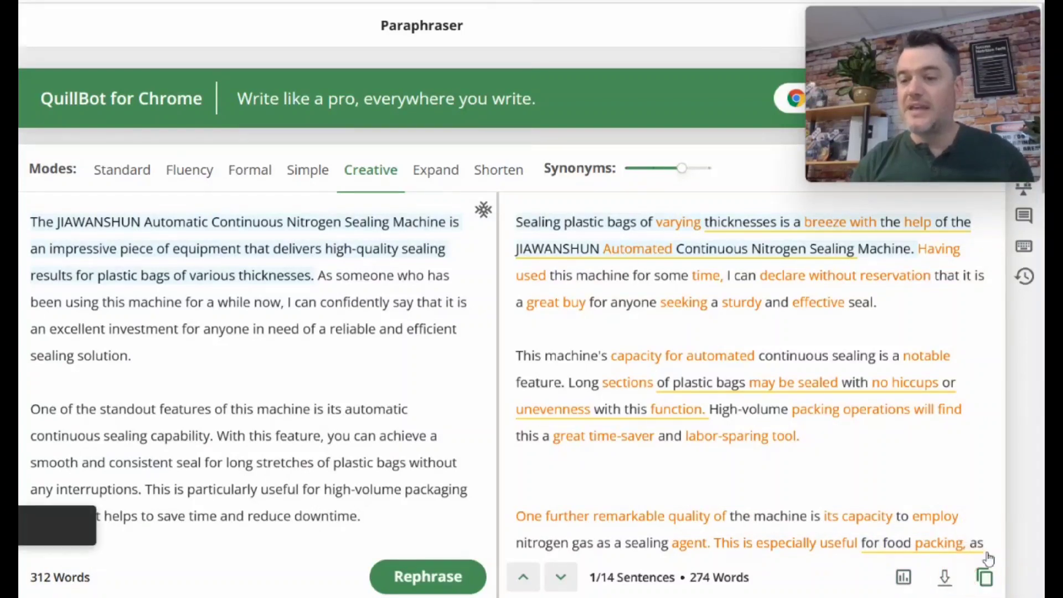
{"action": "mouse_move", "coordinate": [640, 275]}
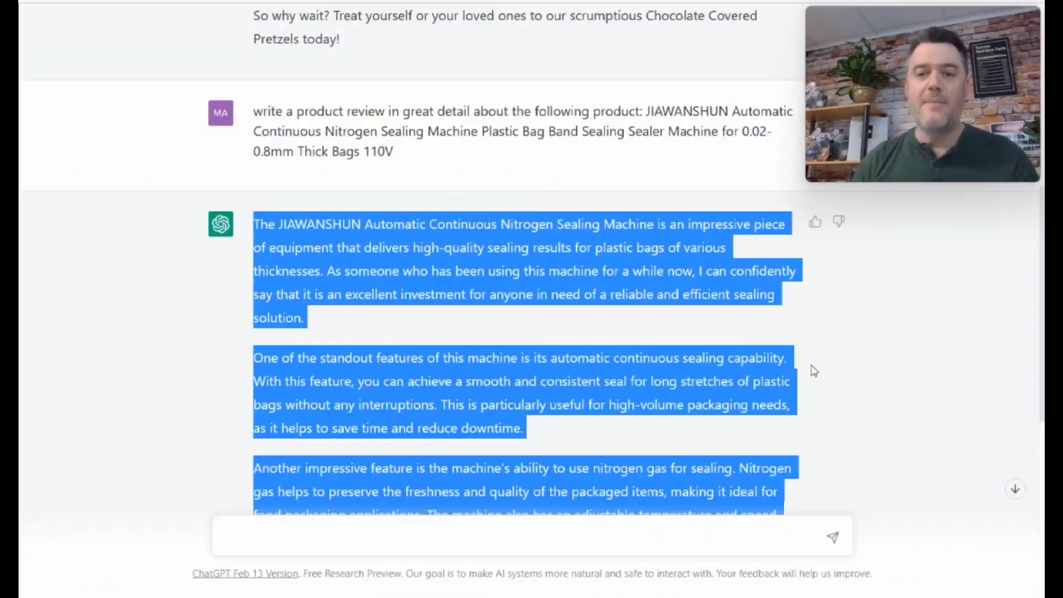
Submit the prompt "write me a 500 word blog post about how to start a food business."
{"action": "left_click", "coordinate": [100, 341]}
{"action": "scroll", "coordinate": [157, 335], "scroll_direction": "down", "scroll_amount": 8}
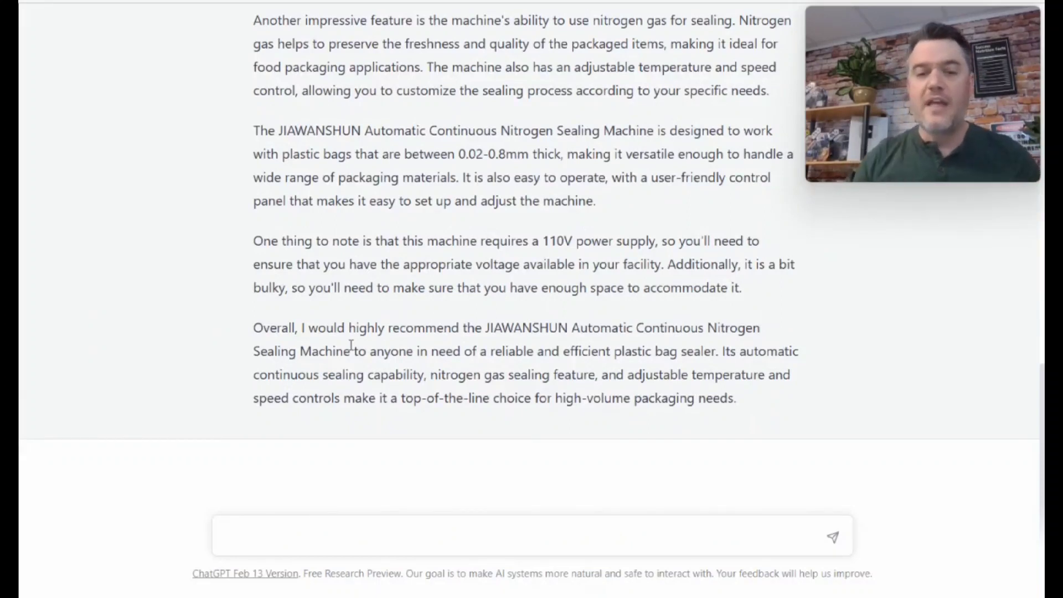
{"action": "left_click", "coordinate": [516, 531]}
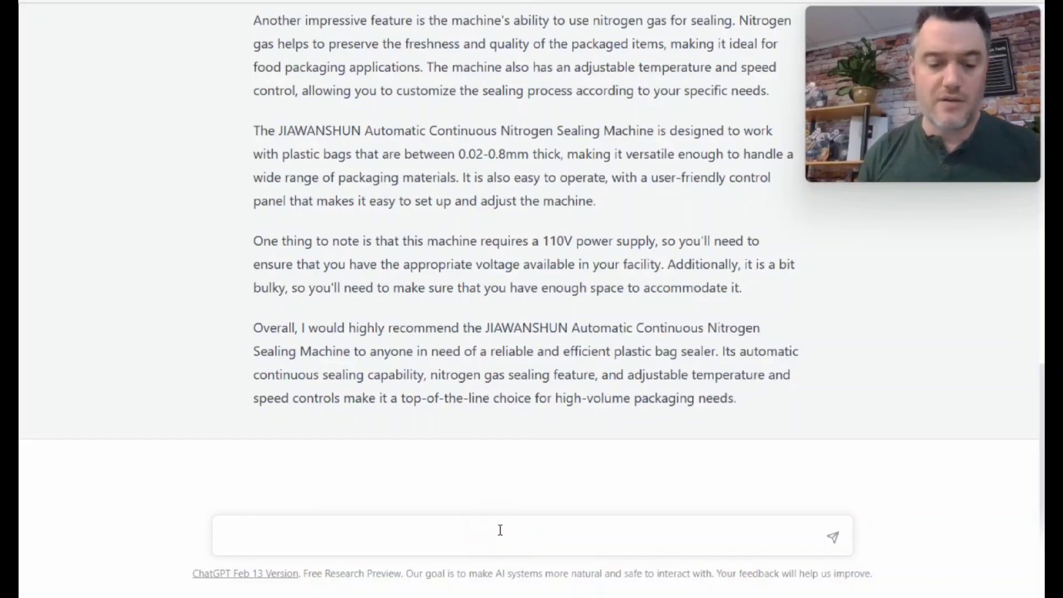
{"action": "type", "text": "me"}
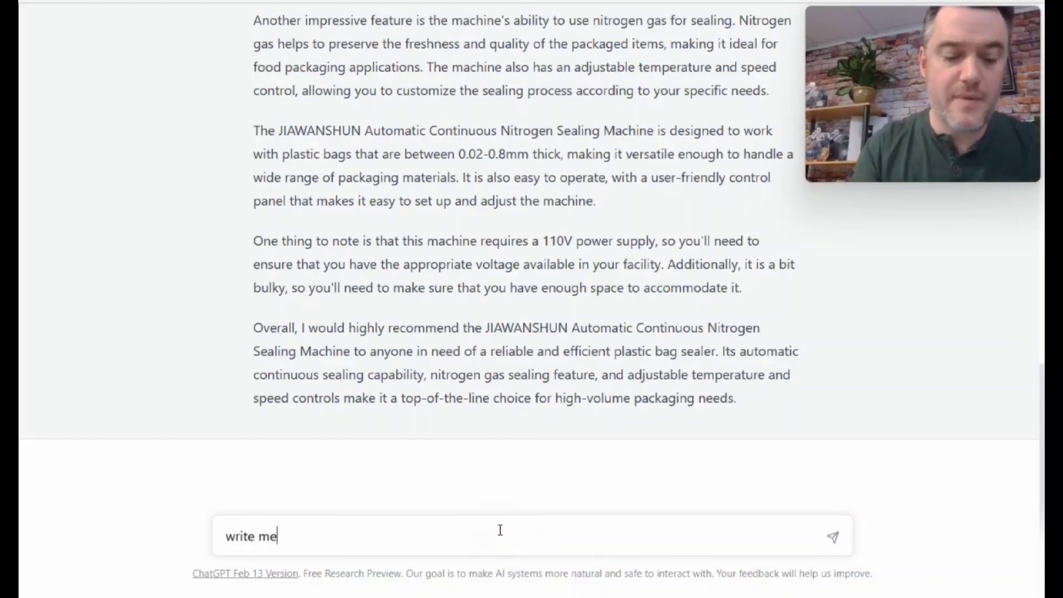
{"action": "type", "text": " a 500 "}
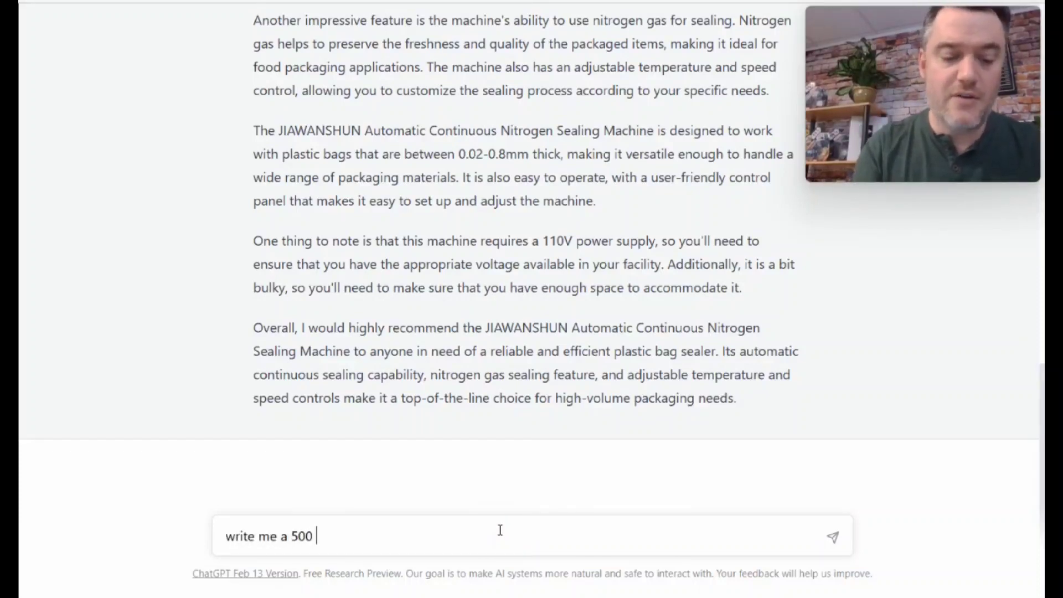
{"action": "type", "text": "word blog post abo"}
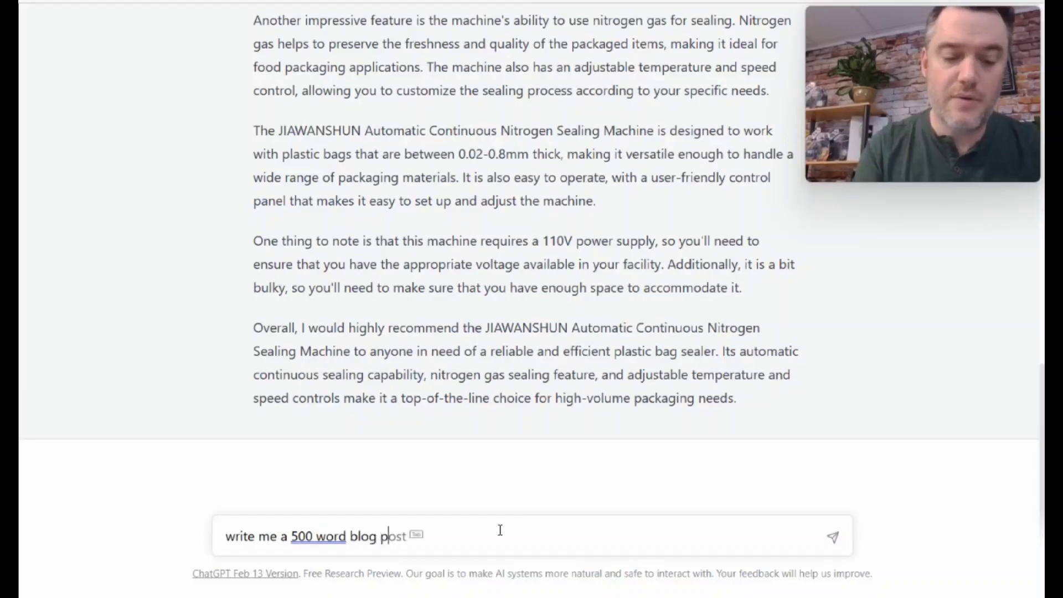
{"action": "type", "text": "uyt"}
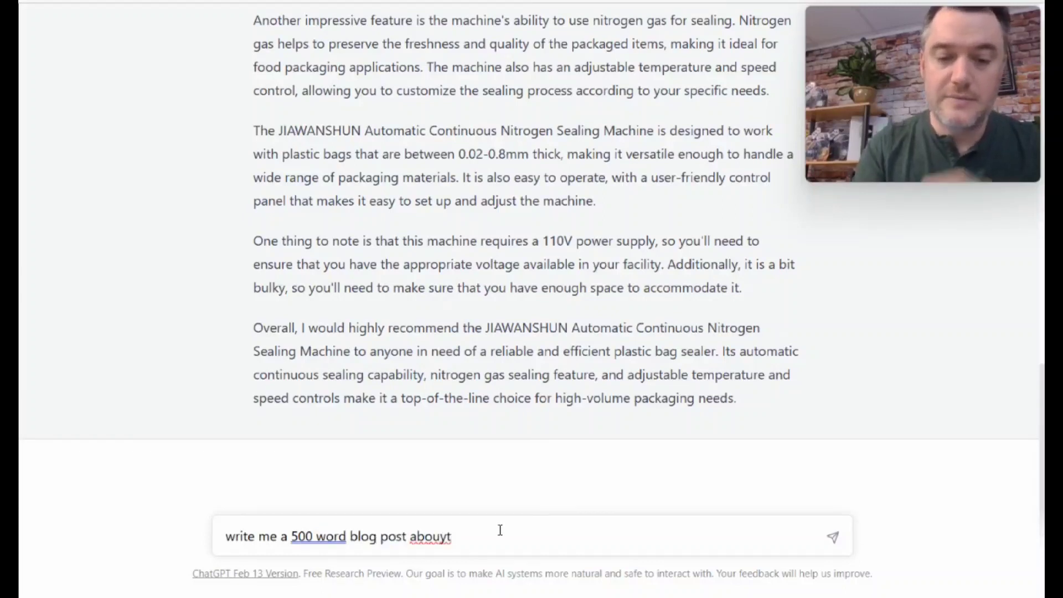
{"action": "key", "text": "BackSpace"}
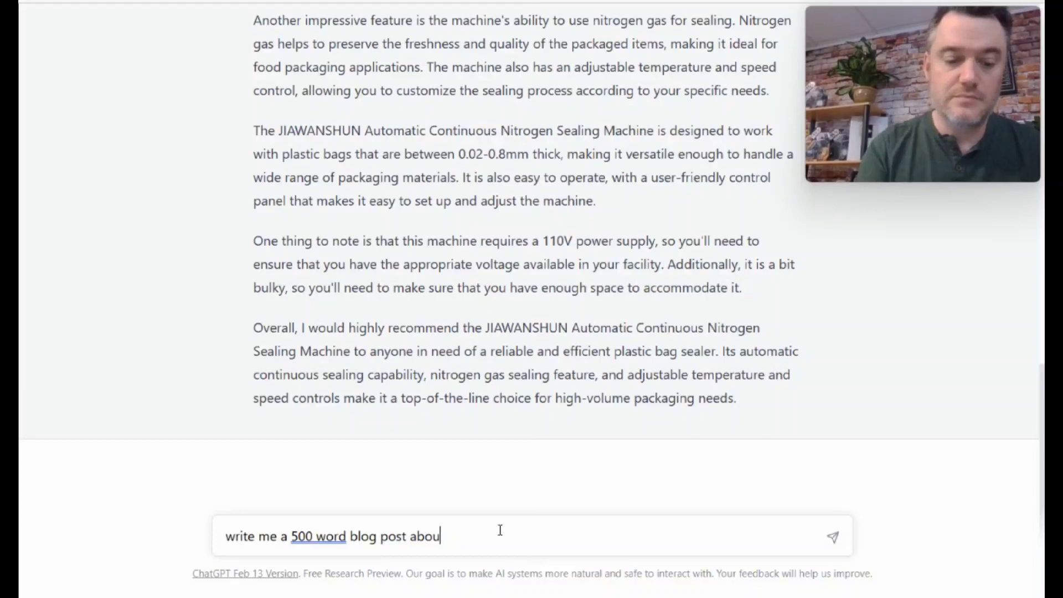
{"action": "type", "text": "t how t"}
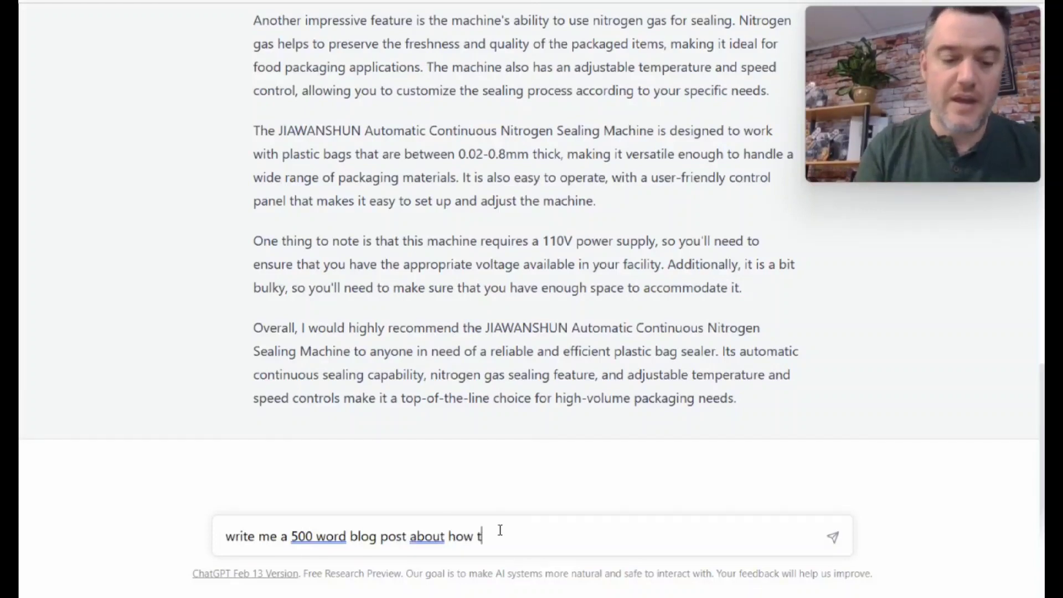
{"action": "type", "text": "o start a food business"}
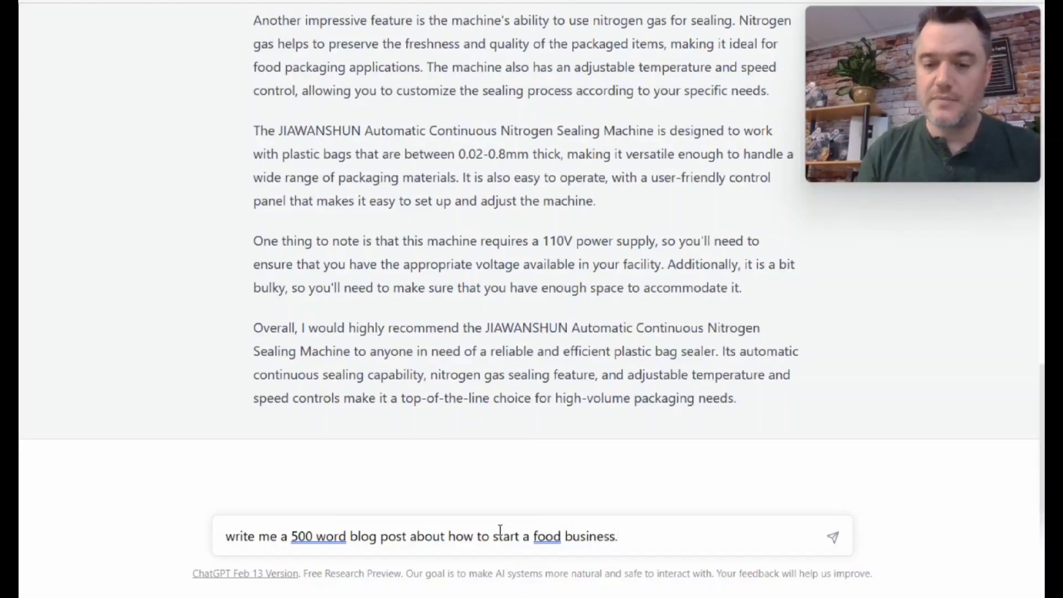
{"action": "type", "text": "."}
{"action": "key", "text": "Return"}
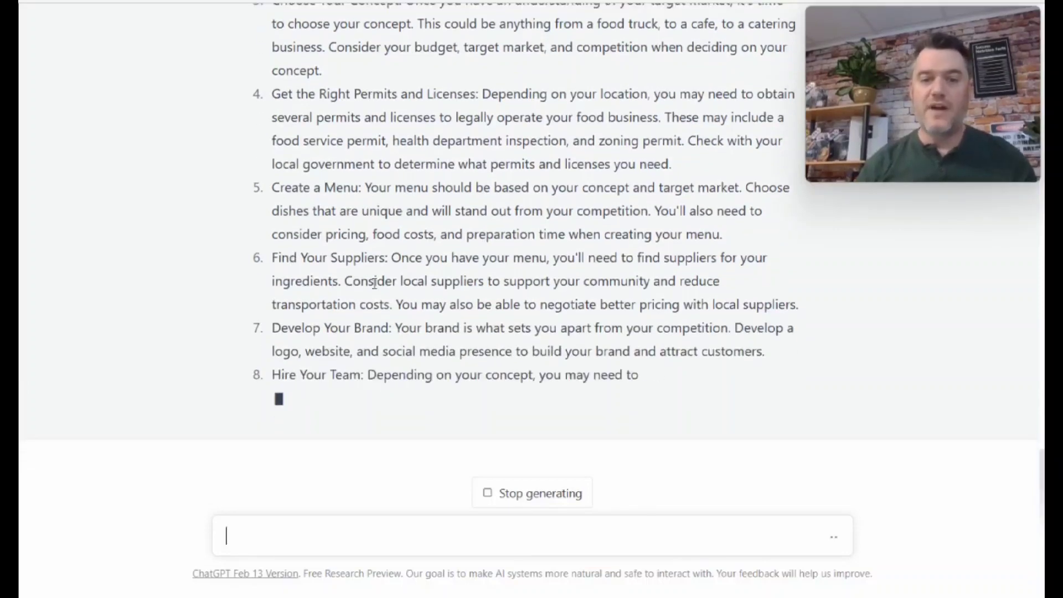
Copy the entire generated food business blog post, from its opening paragraph through "Good luck!"
{"action": "scroll", "coordinate": [348, 323], "scroll_direction": "up", "scroll_amount": 12}
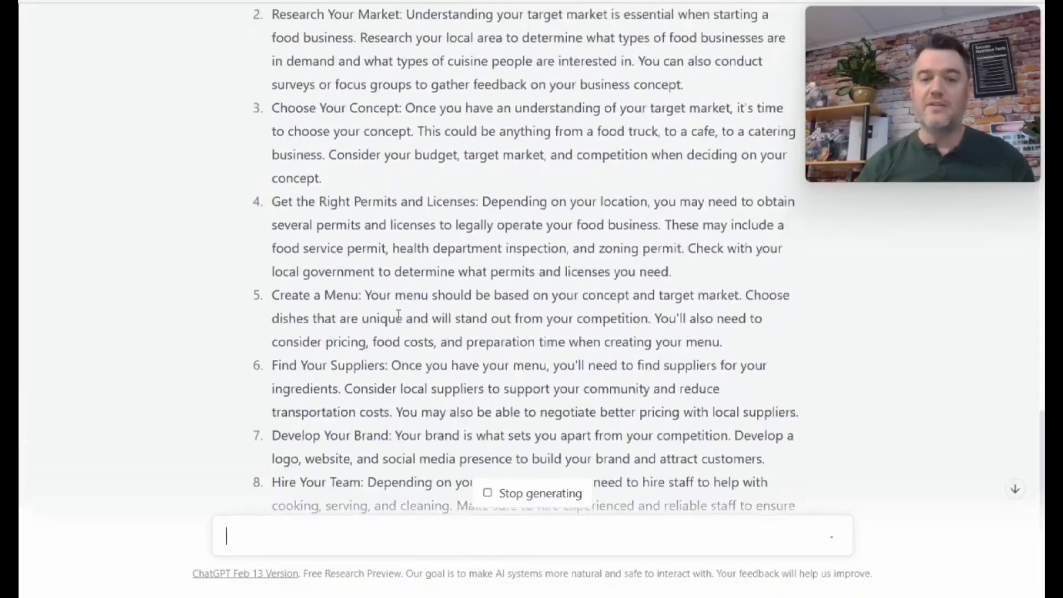
{"action": "scroll", "coordinate": [403, 321], "scroll_direction": "down", "scroll_amount": 10}
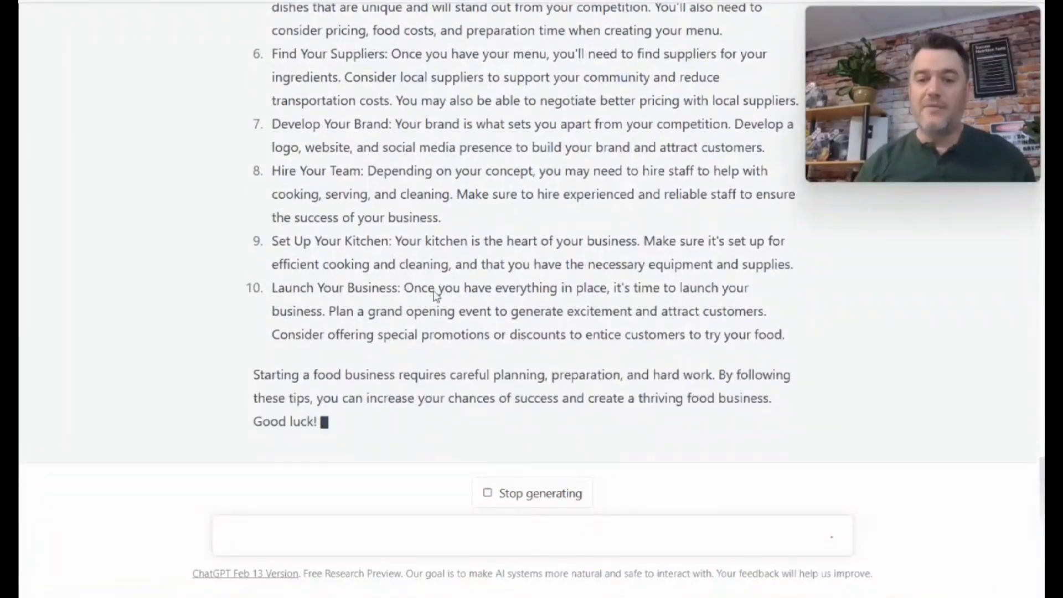
{"action": "scroll", "coordinate": [441, 311], "scroll_direction": "up", "scroll_amount": 15}
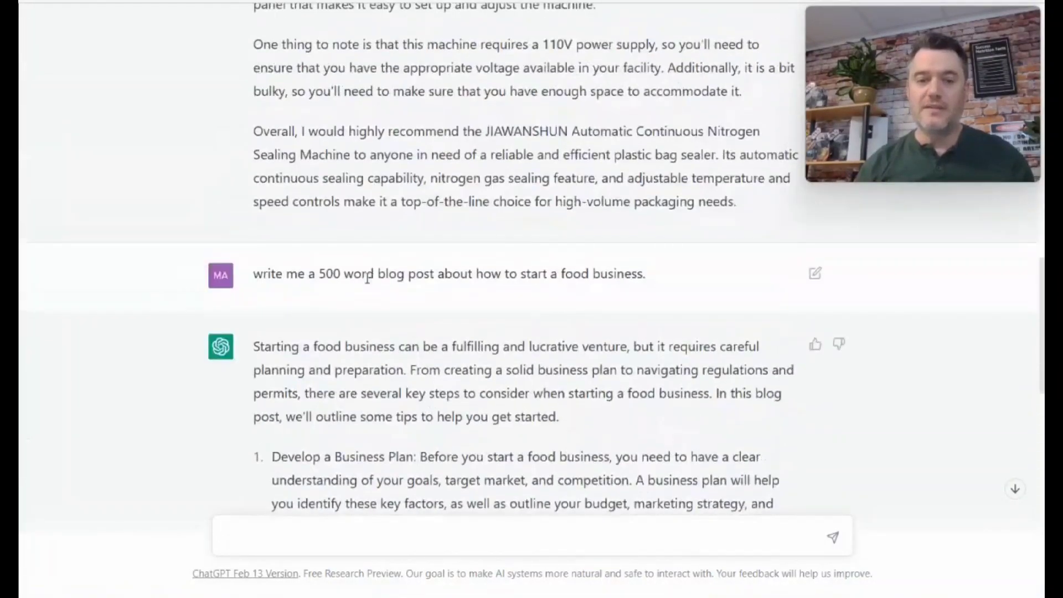
{"action": "left_click_drag", "start_coordinate": [310, 274], "coordinate": [427, 273]}
{"action": "scroll", "coordinate": [354, 285], "scroll_direction": "down", "scroll_amount": 6}
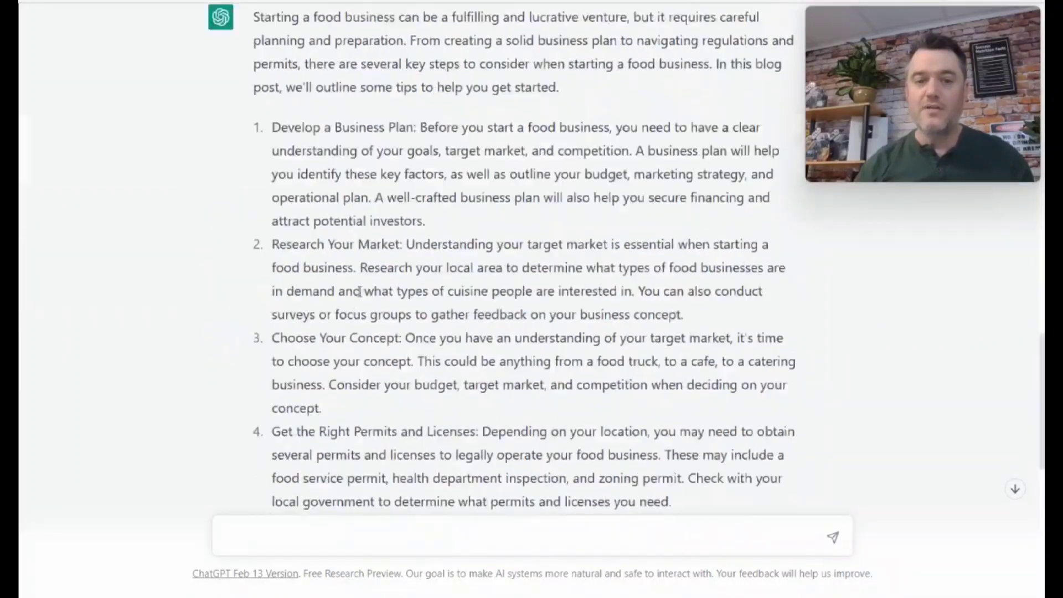
{"action": "scroll", "coordinate": [355, 285], "scroll_direction": "up", "scroll_amount": 1}
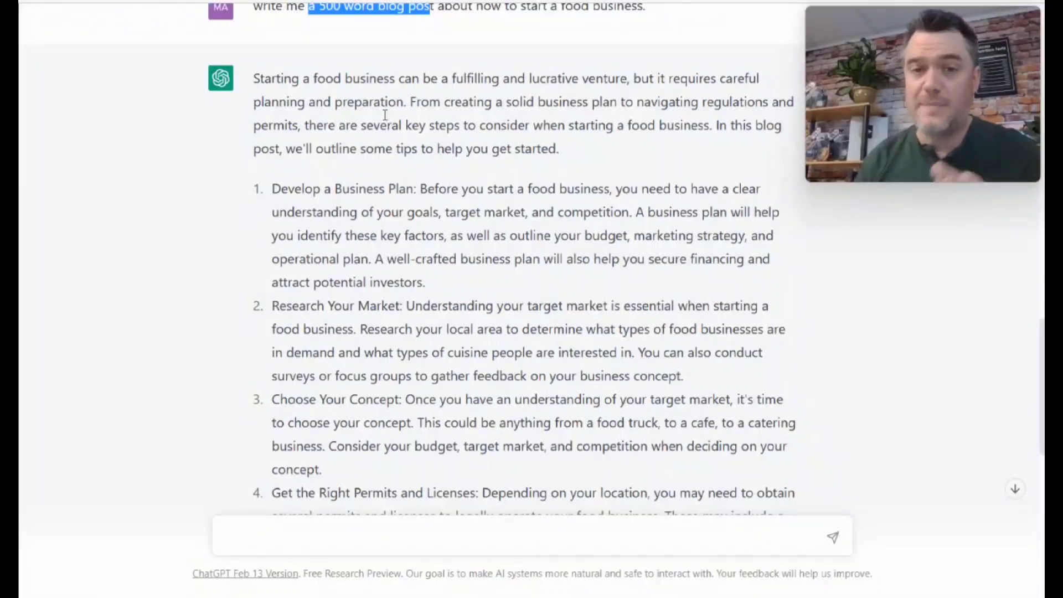
{"action": "left_click_drag", "start_coordinate": [255, 75], "coordinate": [523, 388]}
{"action": "scroll", "coordinate": [460, 232], "scroll_direction": "down", "scroll_amount": 6}
{"action": "scroll", "coordinate": [487, 271], "scroll_direction": "down", "scroll_amount": 5}
{"action": "right_click", "coordinate": [523, 387]}
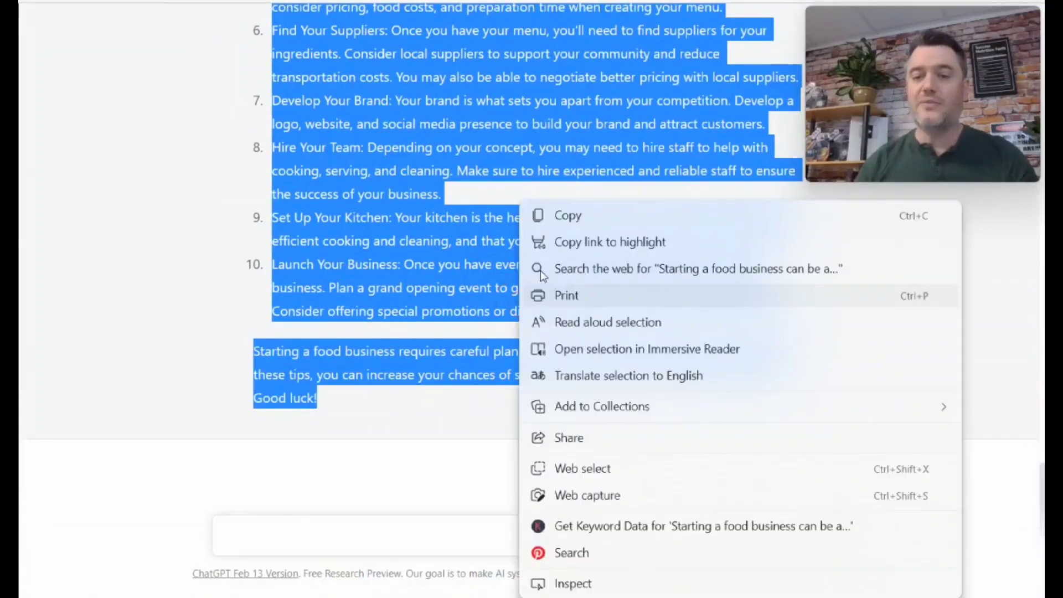
{"action": "left_click", "coordinate": [567, 216]}
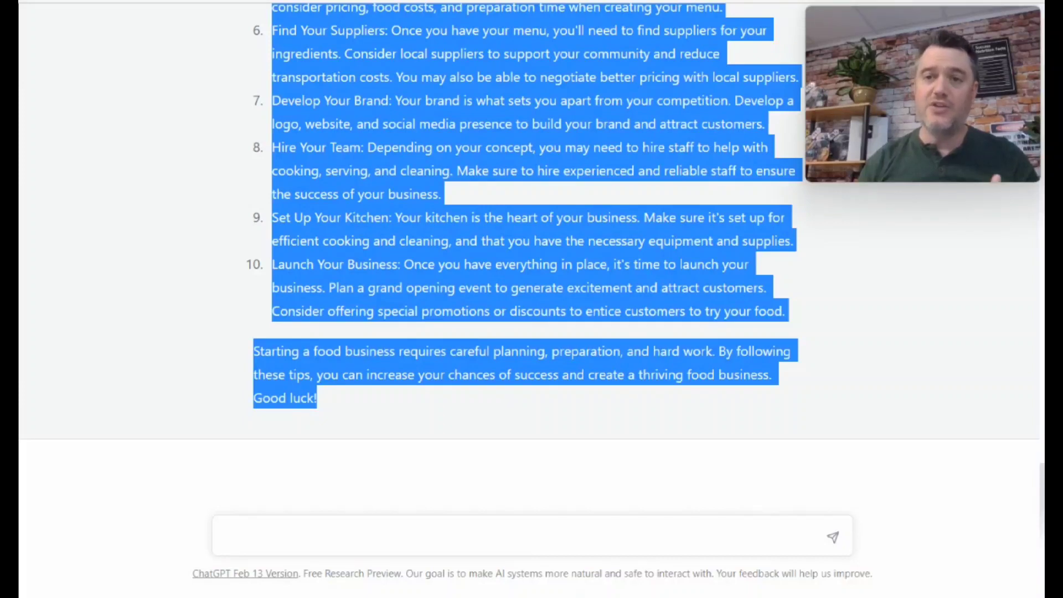
Switch to the QuillBot Paraphraser, paste the copied blog post as the source text and paraphrase it in Creative mode
{"action": "left_click", "coordinate": [692, 1]}
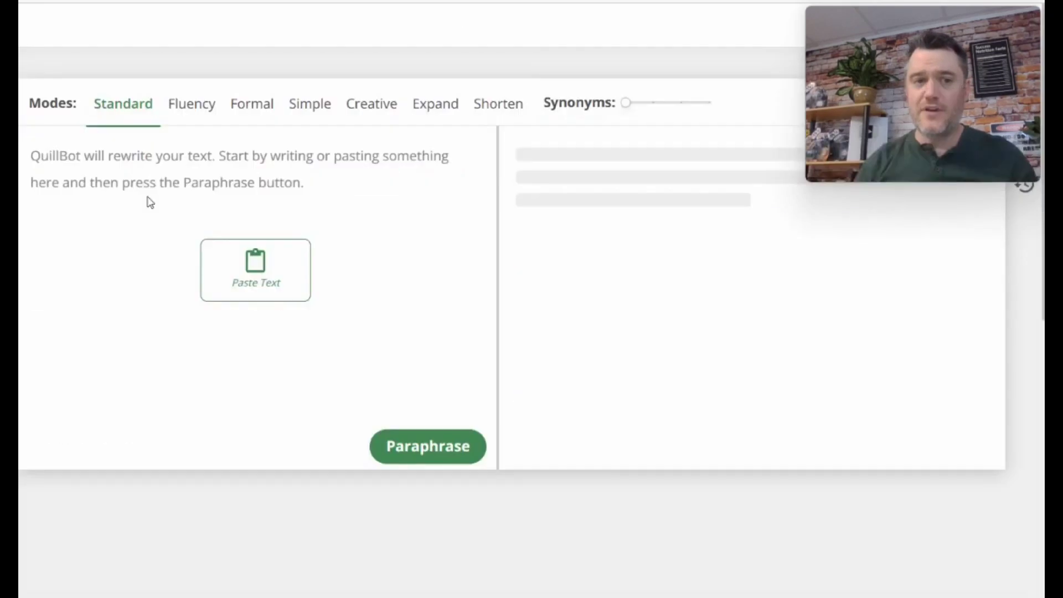
{"action": "left_click", "coordinate": [382, 185]}
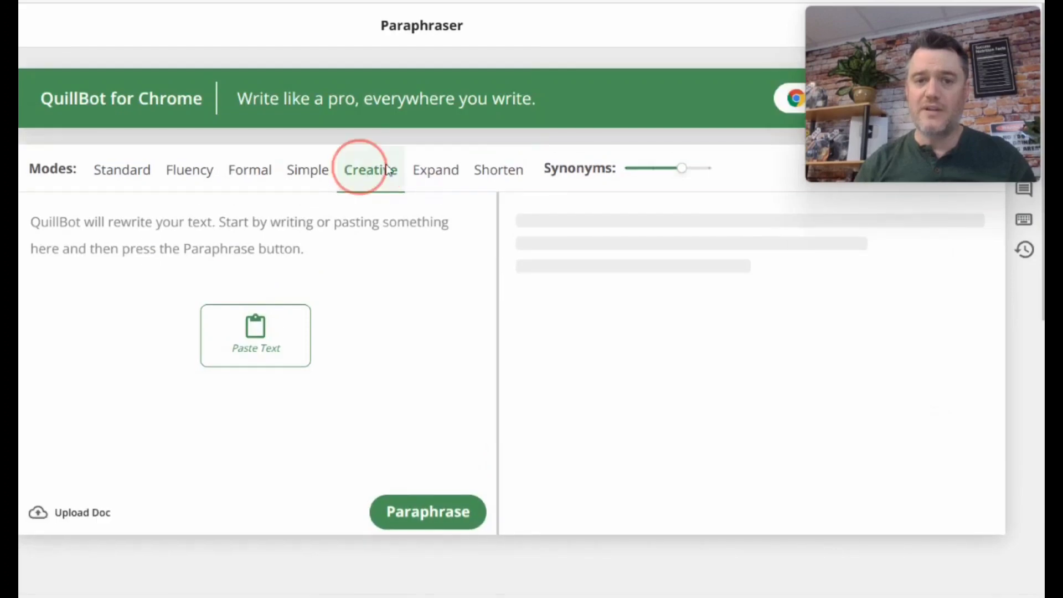
{"action": "right_click", "coordinate": [97, 218]}
{"action": "left_click", "coordinate": [143, 289]}
{"action": "left_click", "coordinate": [427, 576]}
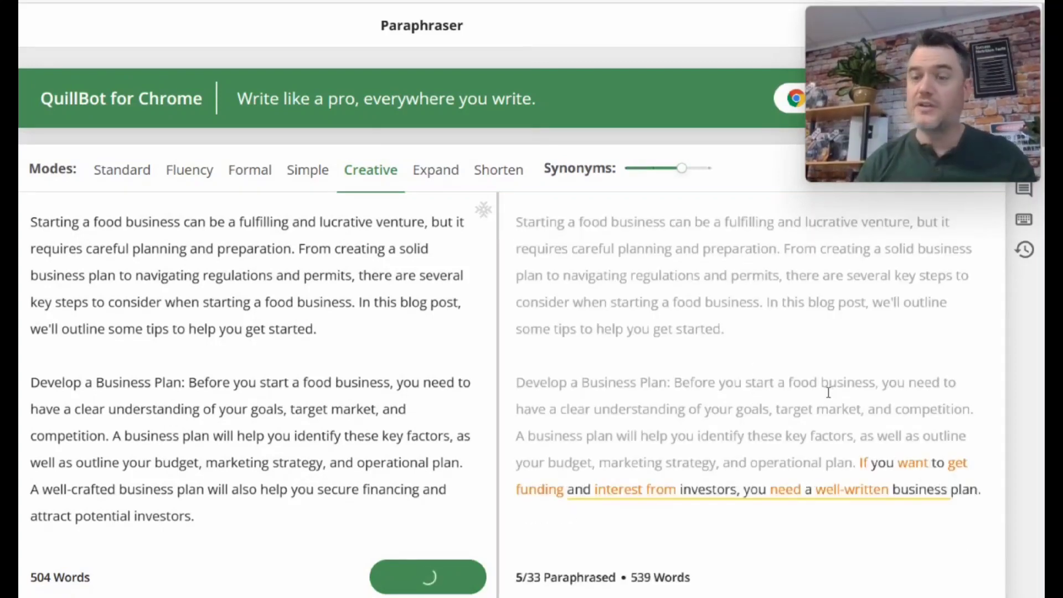
Return to ChatGPT and submit the prompt "list 20 ways with descriptions how I can use chatgpt for shopify, and please use great detail"
{"action": "mouse_move", "coordinate": [815, 22]}
{"action": "key", "text": "ctrl+Tab"}
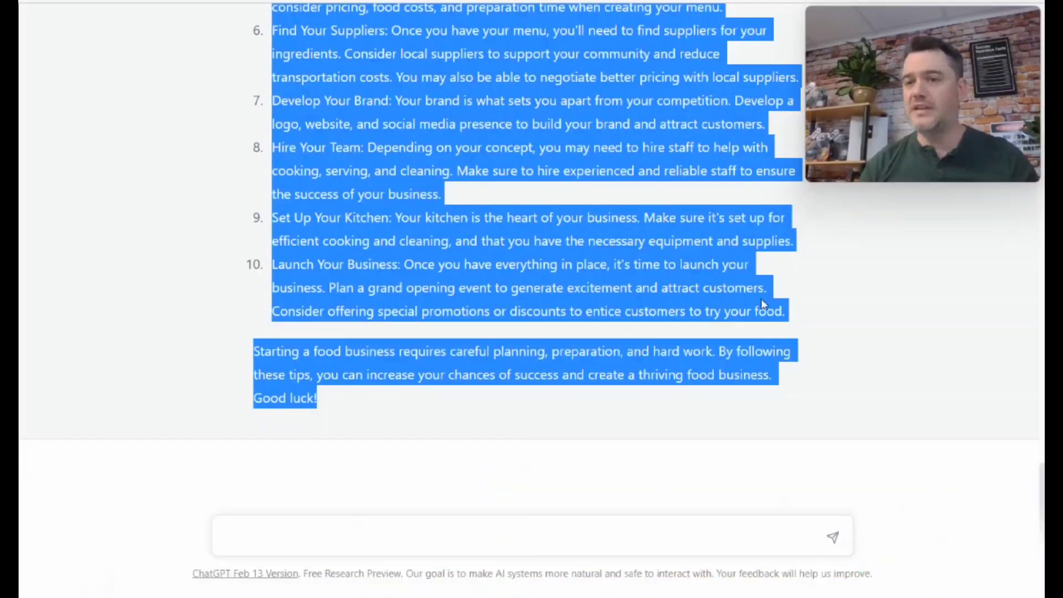
{"action": "left_click", "coordinate": [144, 307]}
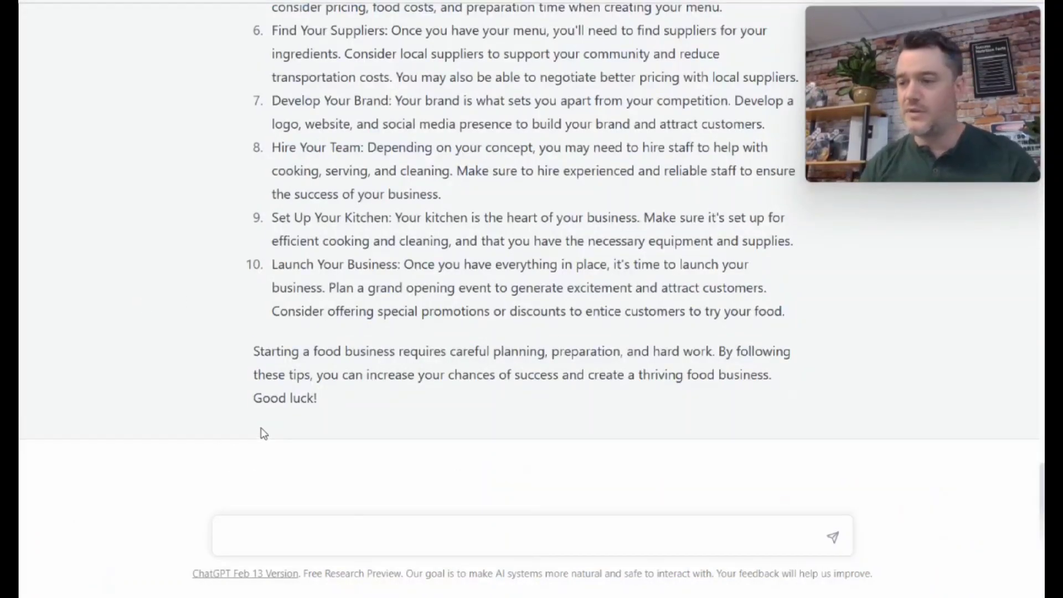
{"action": "left_click", "coordinate": [360, 536]}
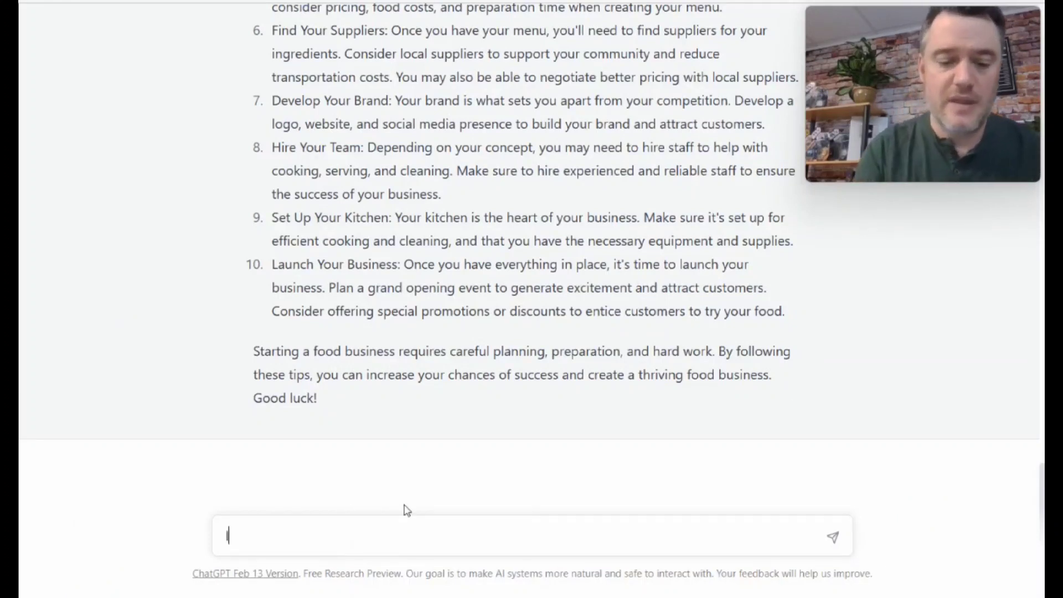
{"action": "type", "text": "list 20 wa"}
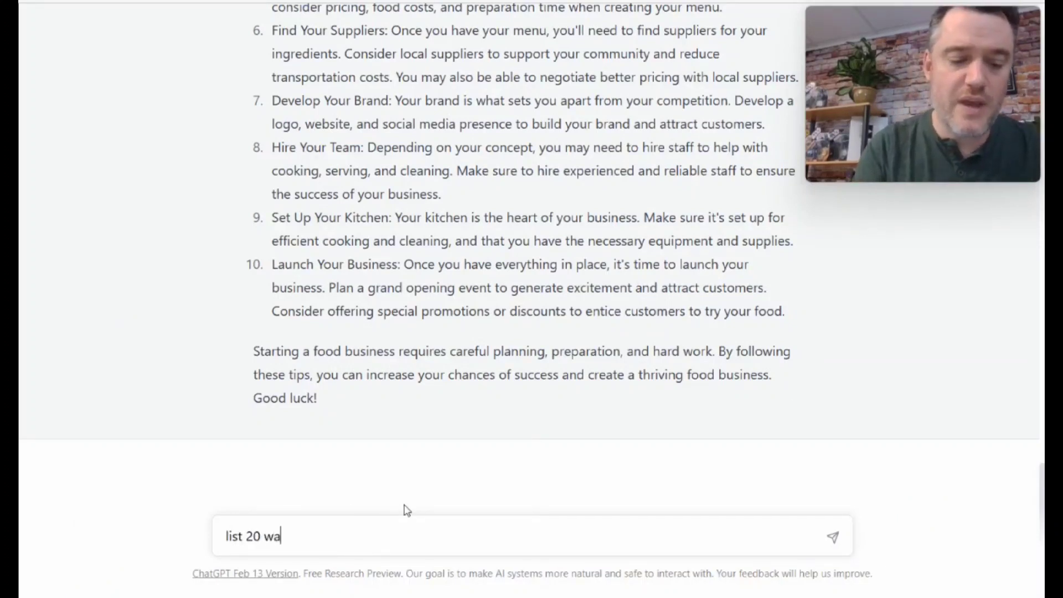
{"action": "type", "text": "ys with de"}
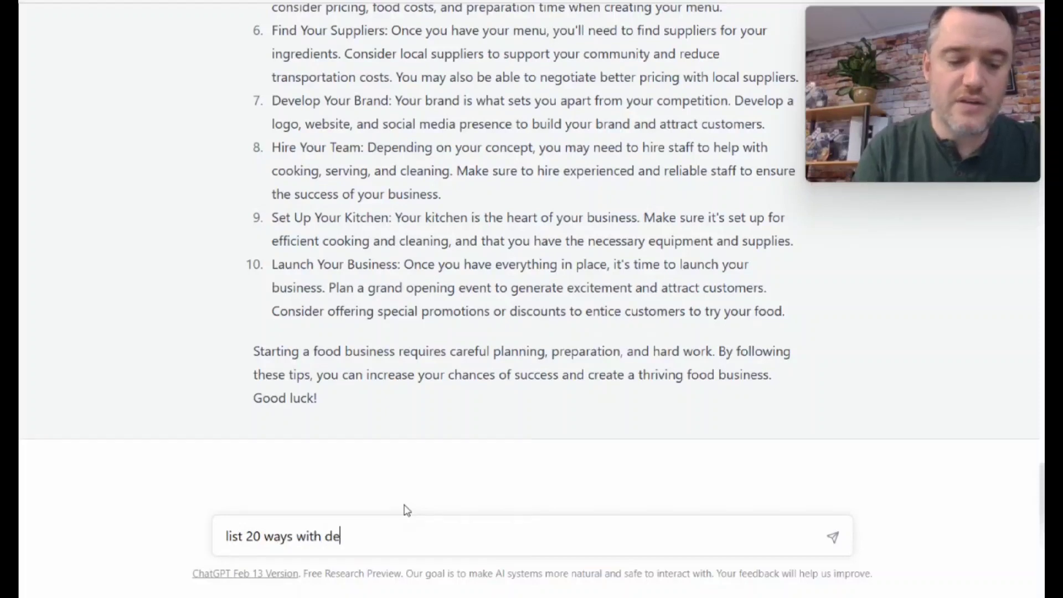
{"action": "type", "text": "scriptions how I can use chatgpt for shopi"}
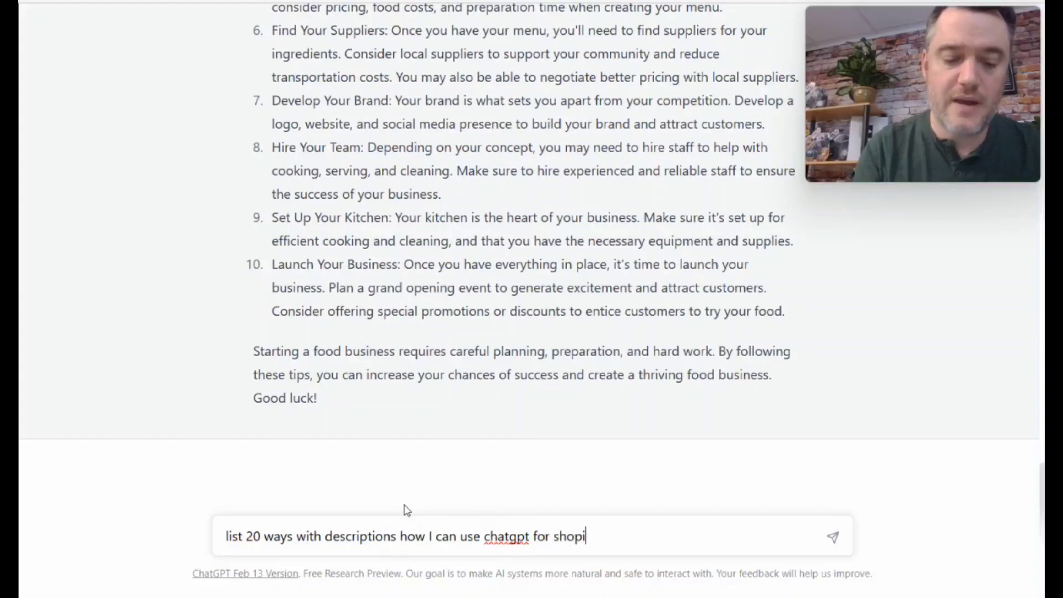
{"action": "type", "text": "fy, and please "}
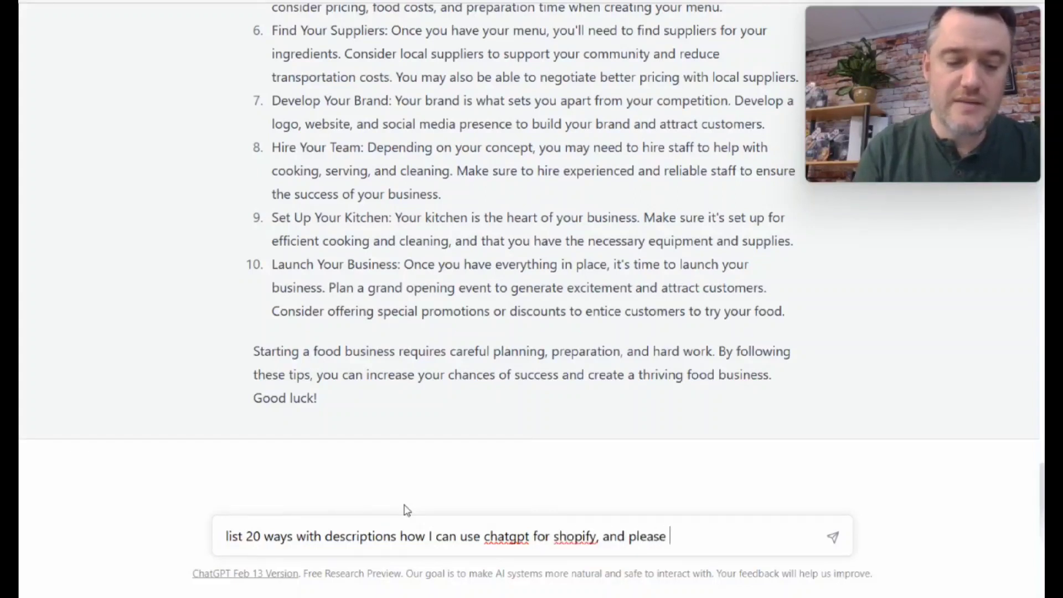
{"action": "type", "text": "use great detail"}
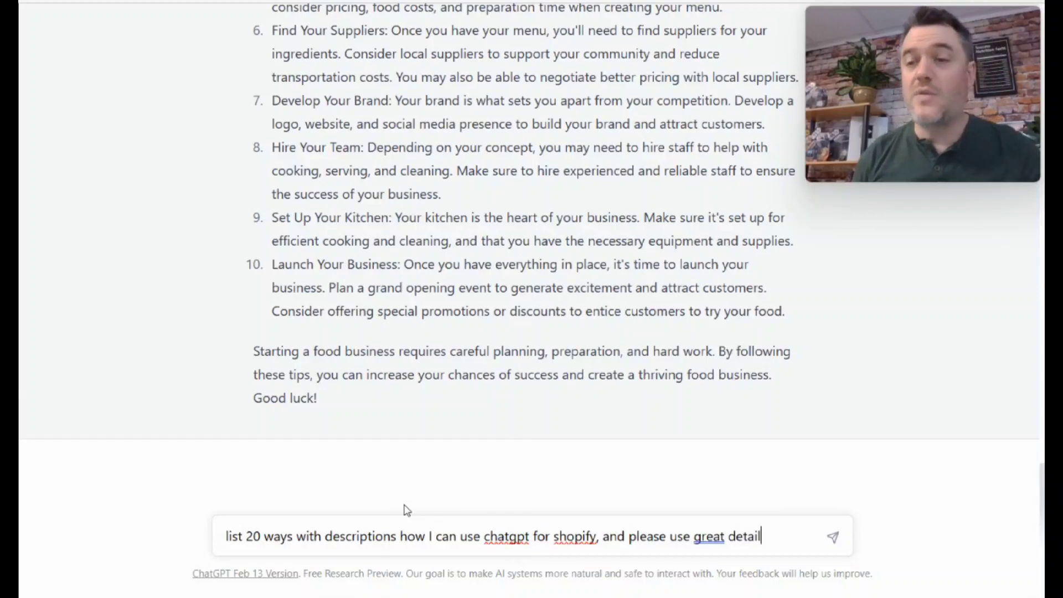
{"action": "left_click", "coordinate": [507, 532]}
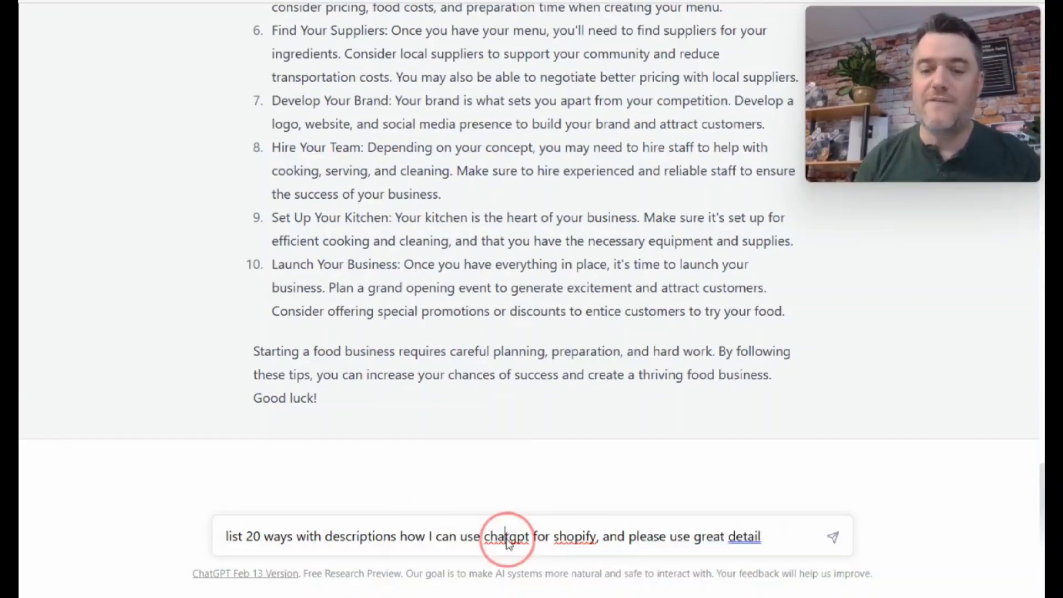
{"action": "left_click", "coordinate": [692, 450]}
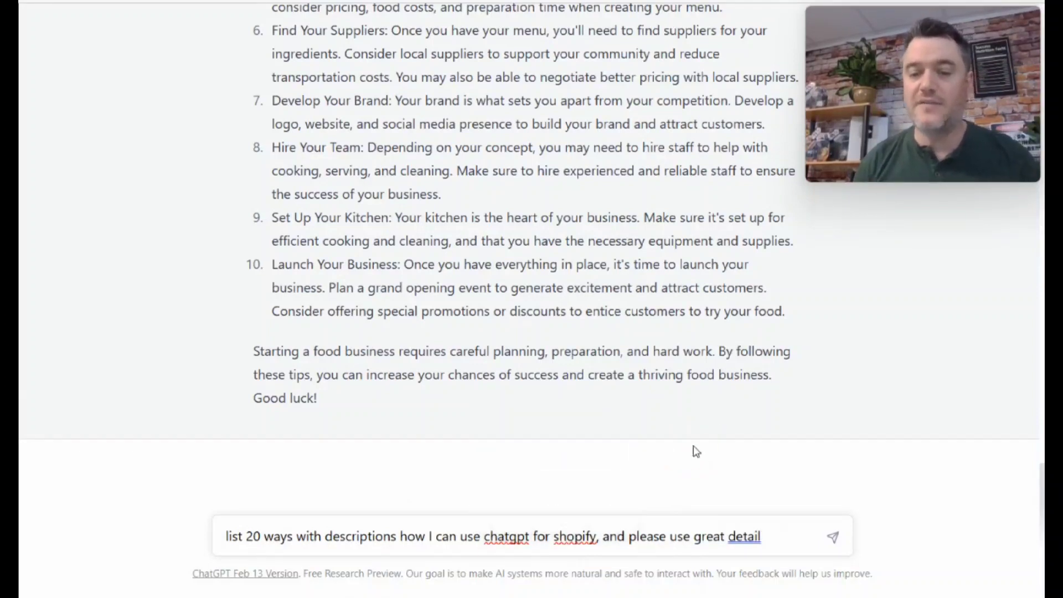
{"action": "left_click", "coordinate": [832, 537]}
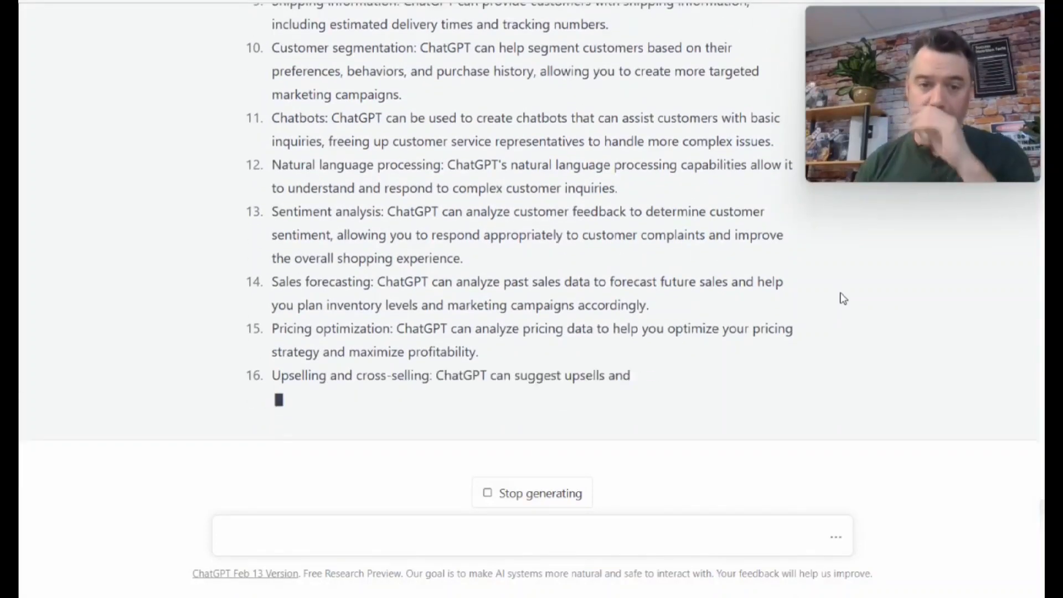
{"action": "scroll", "coordinate": [564, 344], "scroll_direction": "up", "scroll_amount": 15}
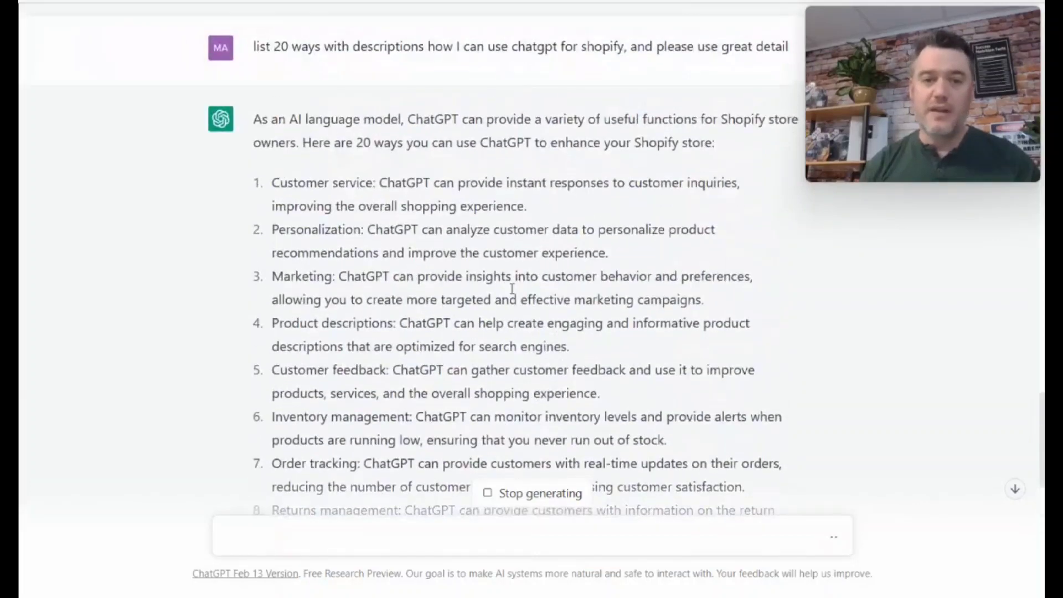
Examine the Customer service and Personalization ideas in the generated list of Shopify uses
{"action": "left_click_drag", "start_coordinate": [271, 182], "coordinate": [750, 209]}
{"action": "left_click", "coordinate": [197, 216]}
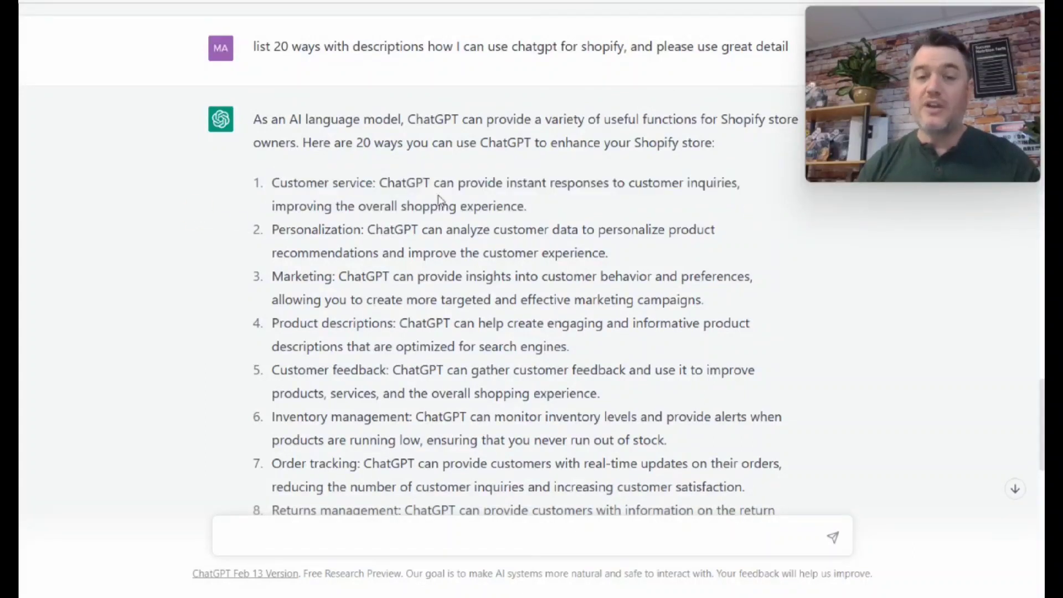
{"action": "left_click_drag", "start_coordinate": [377, 183], "coordinate": [602, 184]}
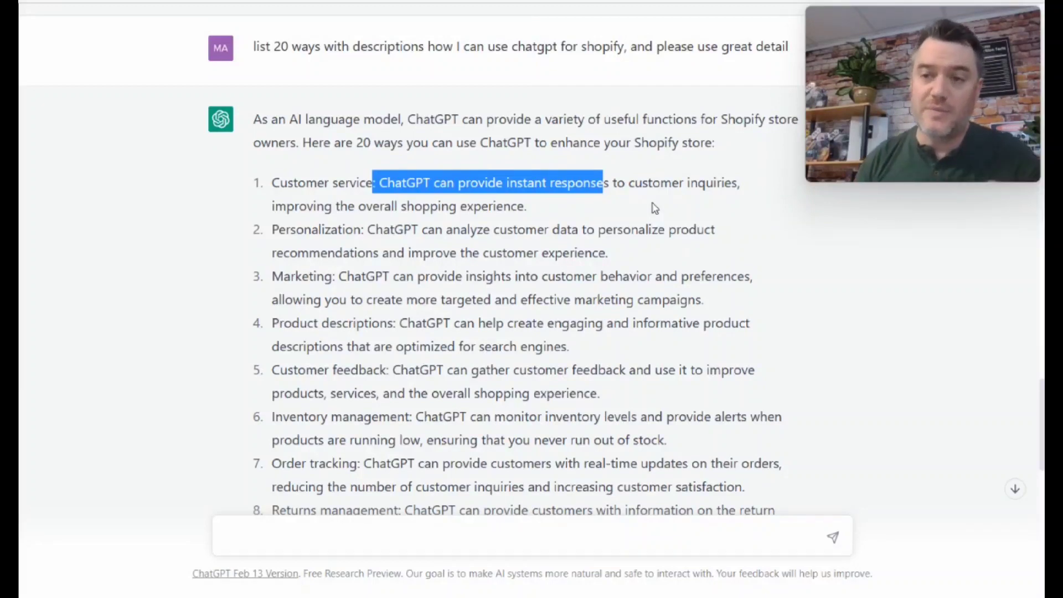
{"action": "left_click", "coordinate": [320, 246]}
{"action": "left_click_drag", "start_coordinate": [274, 229], "coordinate": [467, 229]}
{"action": "left_click_drag", "start_coordinate": [554, 229], "coordinate": [730, 249]}
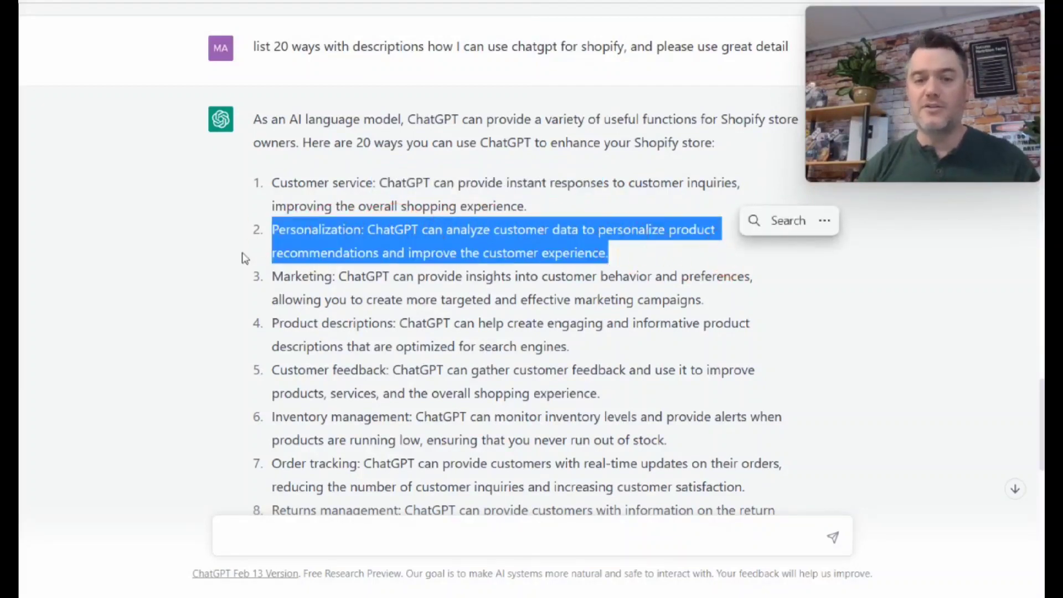
{"action": "left_click", "coordinate": [231, 239]}
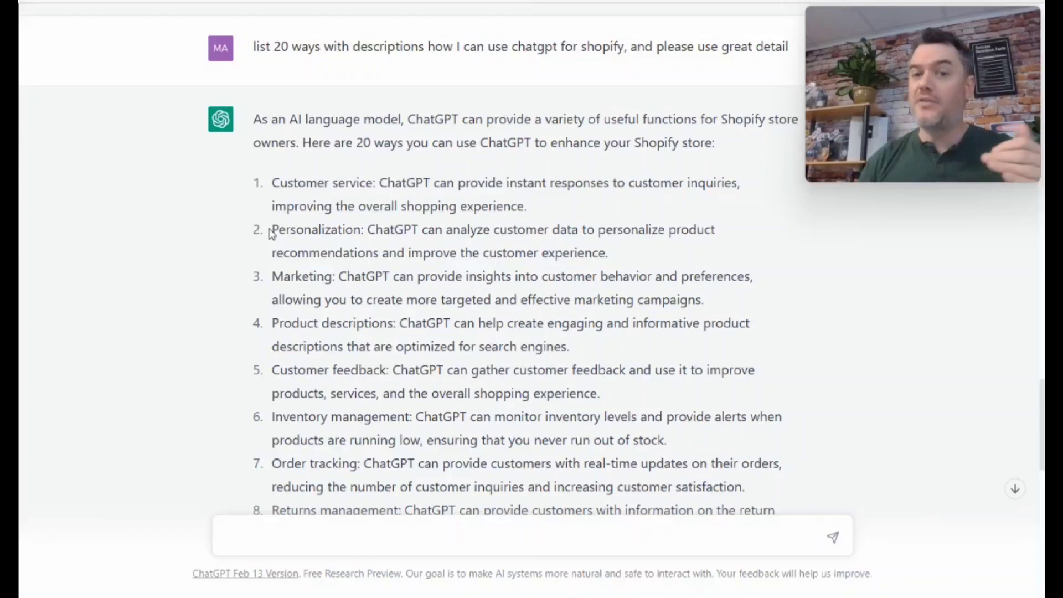
{"action": "left_click_drag", "start_coordinate": [428, 230], "coordinate": [732, 260]}
{"action": "key", "text": "ctrl+c"}
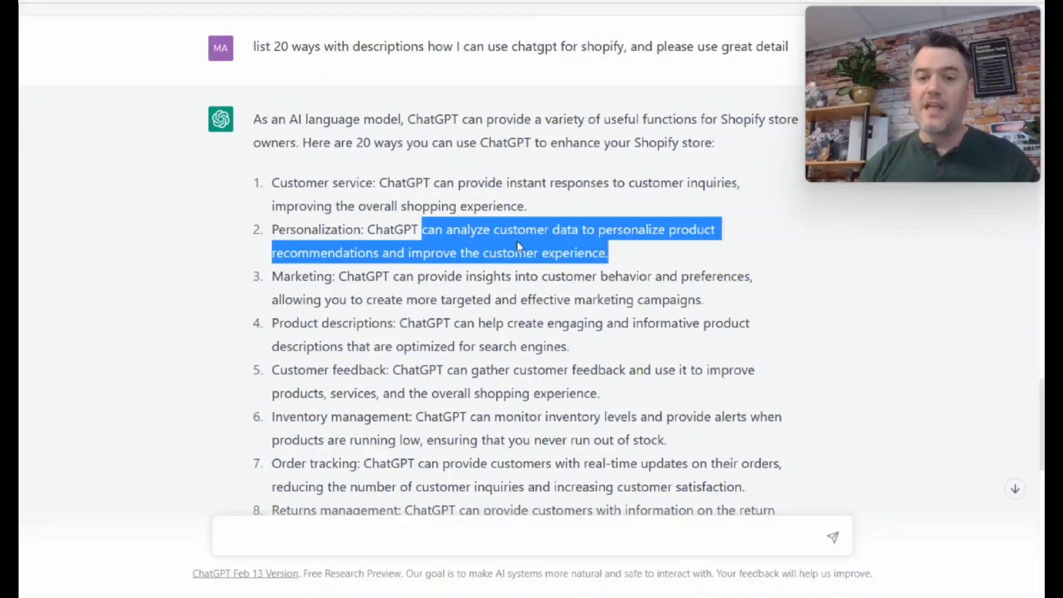
{"action": "left_click", "coordinate": [239, 246]}
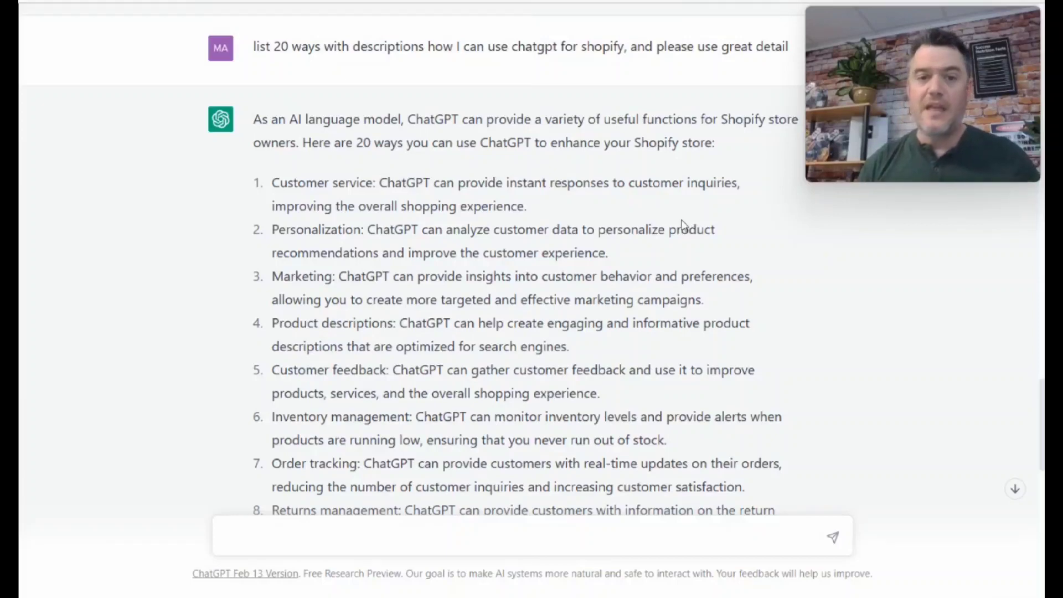
Read the Marketing idea in the Shopify list and look over the entries that follow it
{"action": "scroll", "coordinate": [498, 277], "scroll_direction": "down", "scroll_amount": 3}
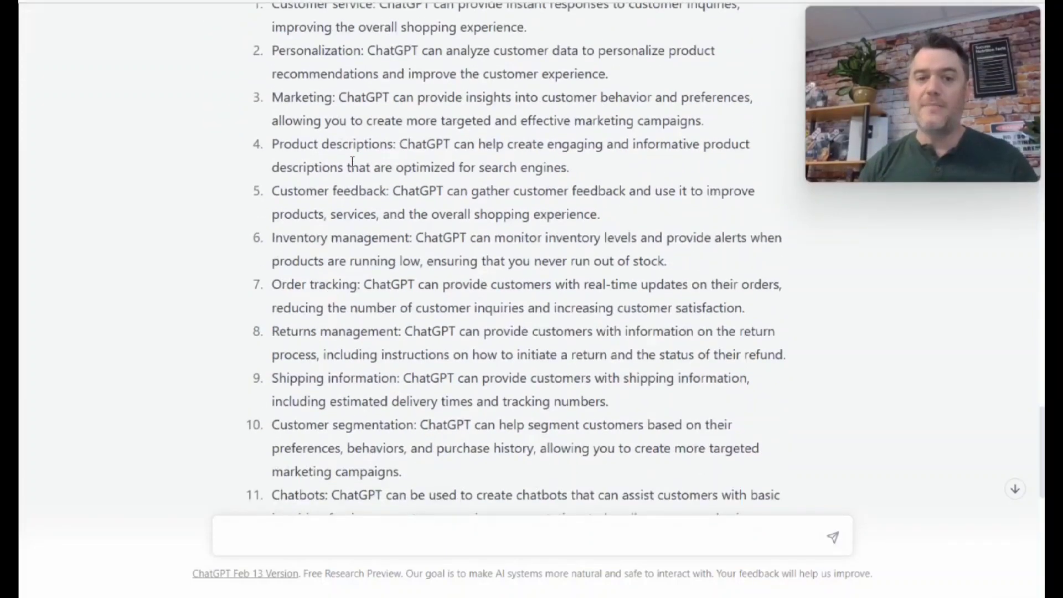
{"action": "left_click_drag", "start_coordinate": [272, 98], "coordinate": [722, 118]}
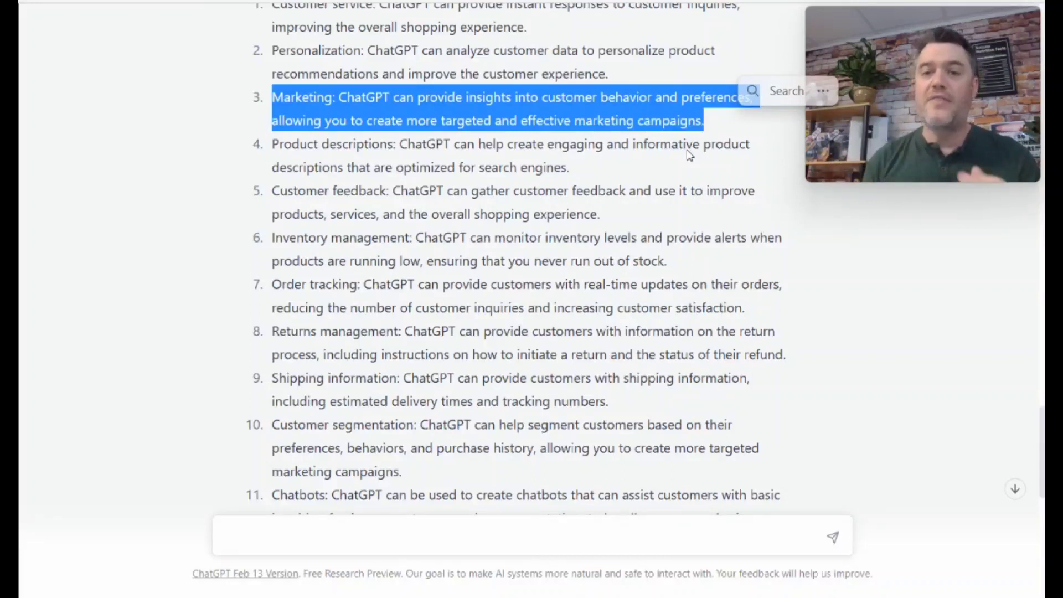
{"action": "left_click", "coordinate": [479, 139]}
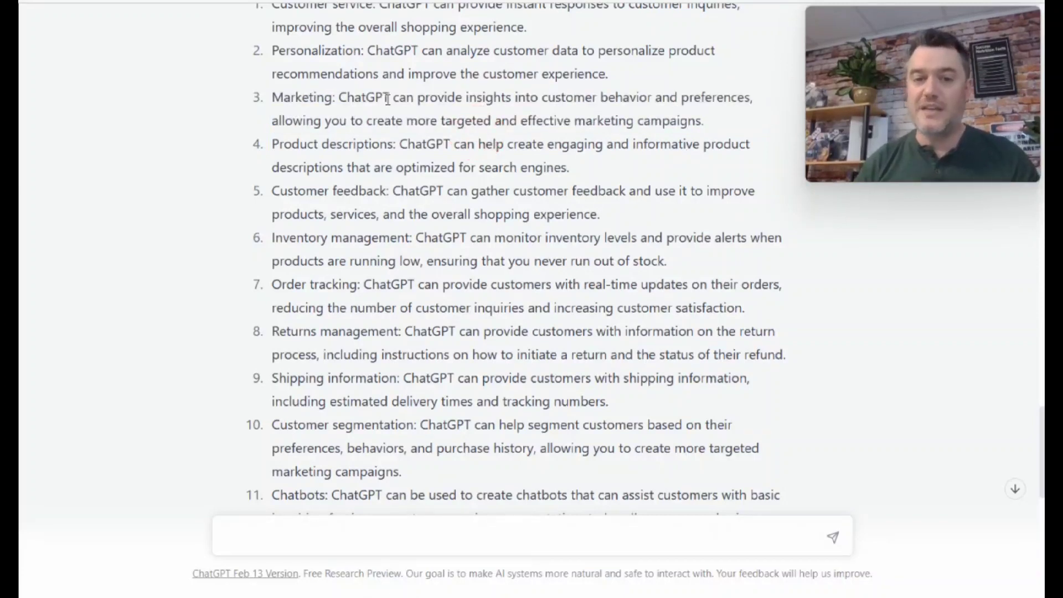
{"action": "left_click_drag", "start_coordinate": [395, 100], "coordinate": [759, 125]}
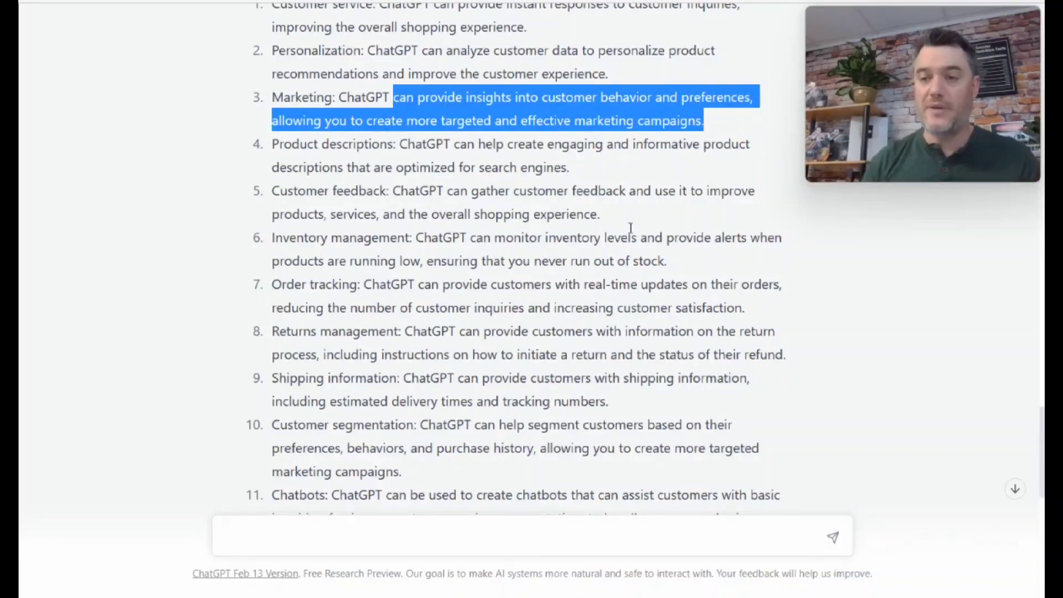
{"action": "scroll", "coordinate": [631, 227], "scroll_direction": "down", "scroll_amount": 2}
{"action": "left_click", "coordinate": [300, 164]}
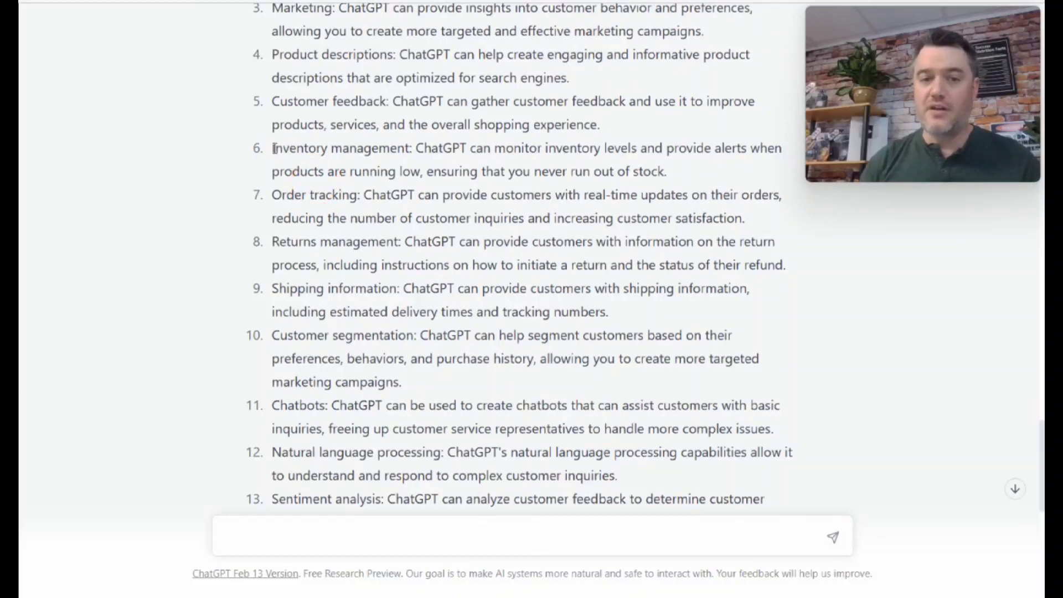
Review the wording of the submitted Shopify prompt and read the generated list from Sales forecasting through the conclusion
{"action": "scroll", "coordinate": [308, 161], "scroll_direction": "up", "scroll_amount": 7}
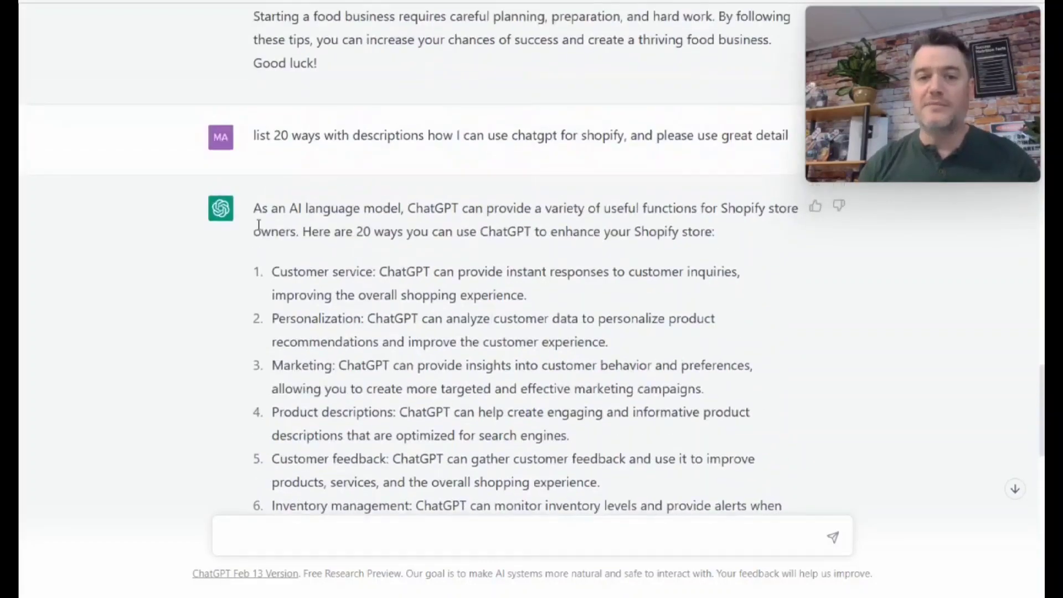
{"action": "left_click_drag", "start_coordinate": [257, 207], "coordinate": [332, 209]}
{"action": "left_click_drag", "start_coordinate": [253, 135], "coordinate": [797, 136]}
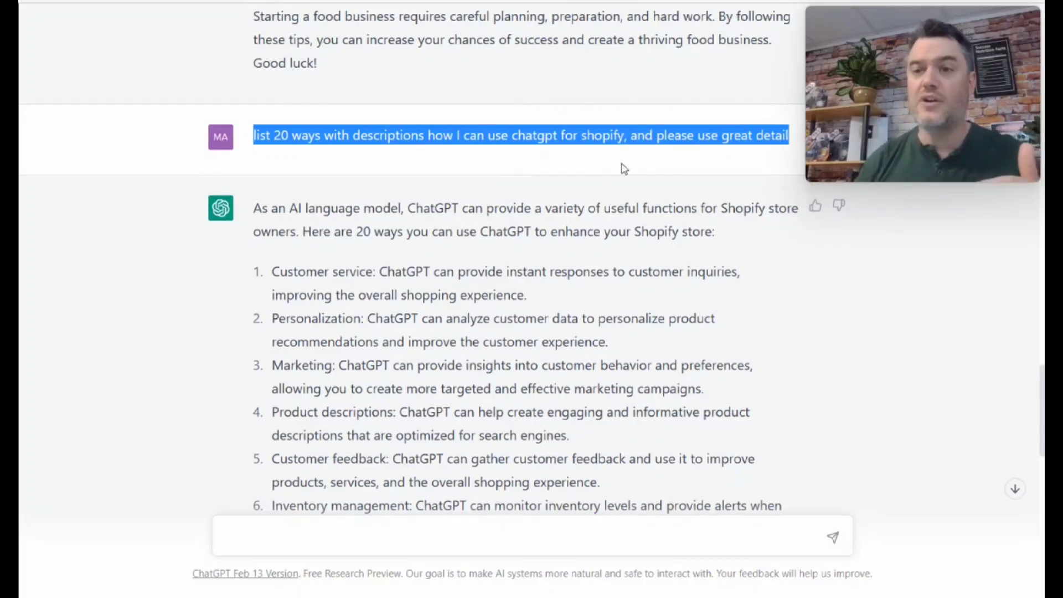
{"action": "scroll", "coordinate": [368, 181], "scroll_direction": "down", "scroll_amount": 10}
{"action": "left_click_drag", "start_coordinate": [259, 227], "coordinate": [535, 226]}
{"action": "scroll", "coordinate": [347, 250], "scroll_direction": "down", "scroll_amount": 3}
{"action": "left_click_drag", "start_coordinate": [265, 213], "coordinate": [783, 217]}
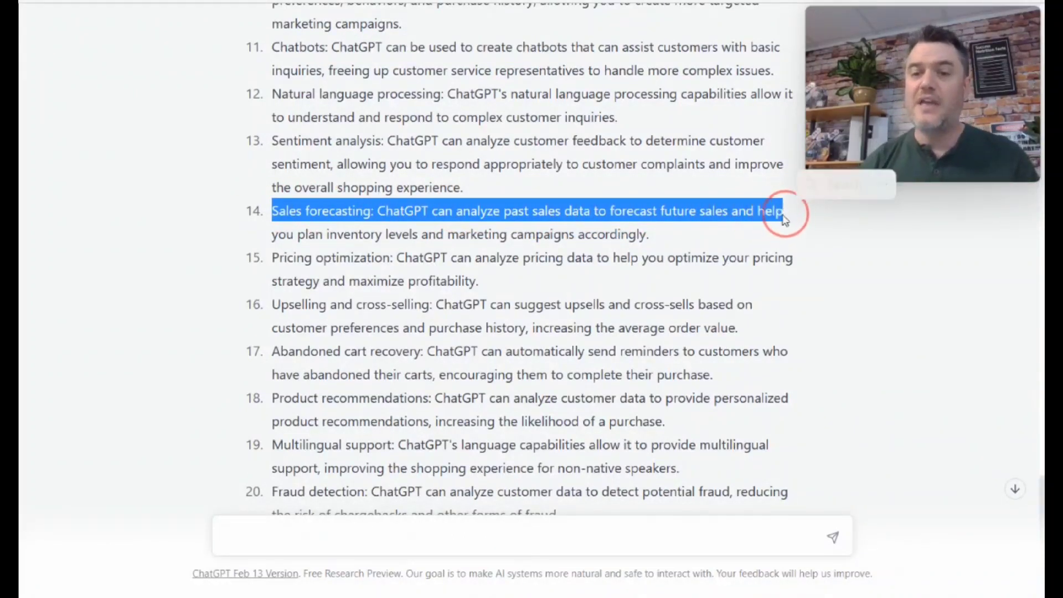
{"action": "left_click", "coordinate": [721, 246]}
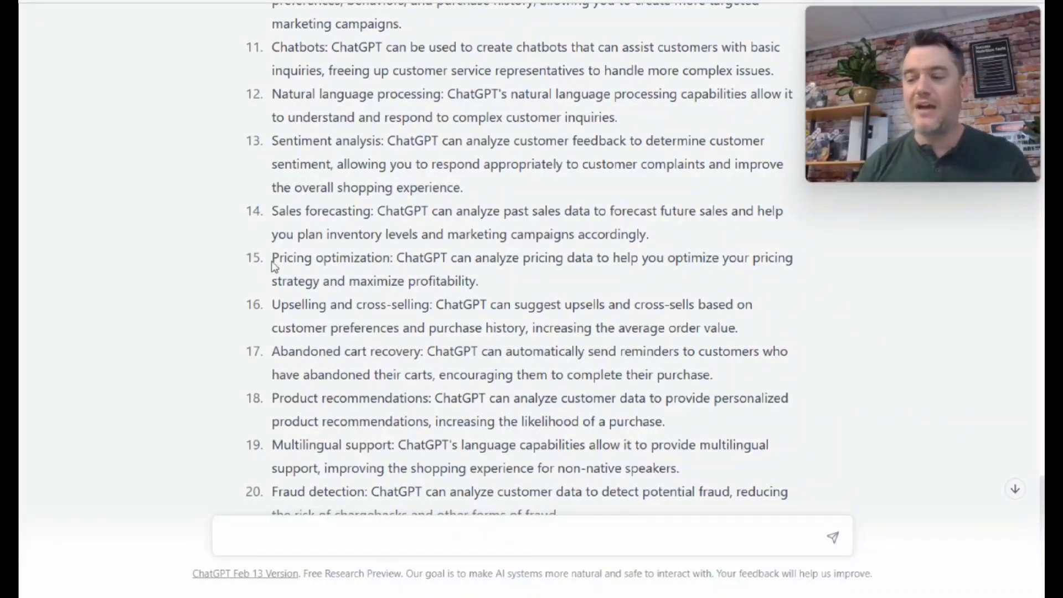
{"action": "scroll", "coordinate": [248, 260], "scroll_direction": "down", "scroll_amount": 4}
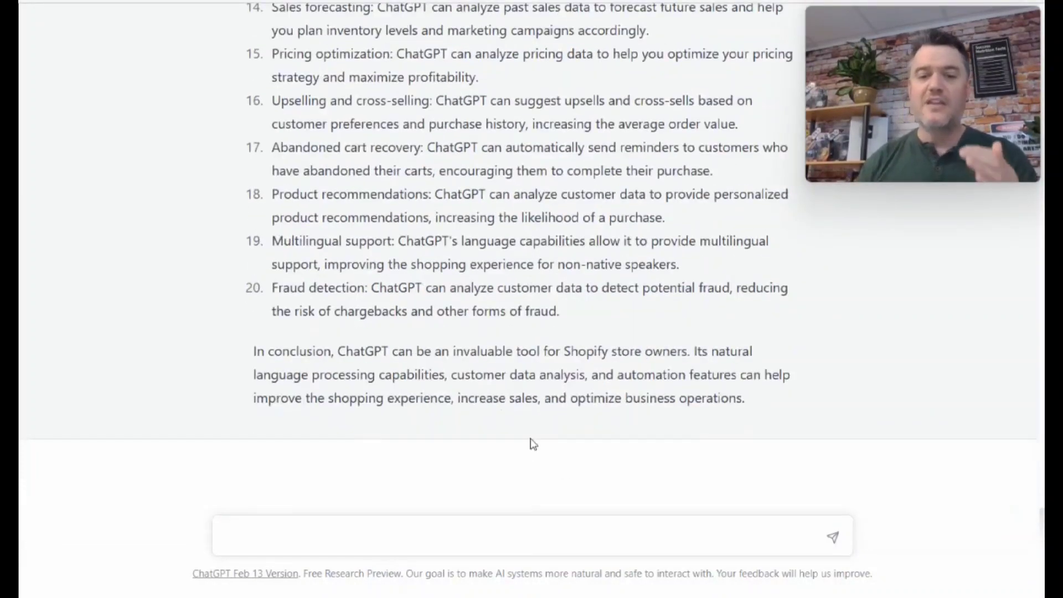
Look back over the food business blog post and read through the whole list of 20 Shopify uses again
{"action": "scroll", "coordinate": [501, 429], "scroll_direction": "up", "scroll_amount": 7}
{"action": "scroll", "coordinate": [493, 420], "scroll_direction": "up", "scroll_amount": 15}
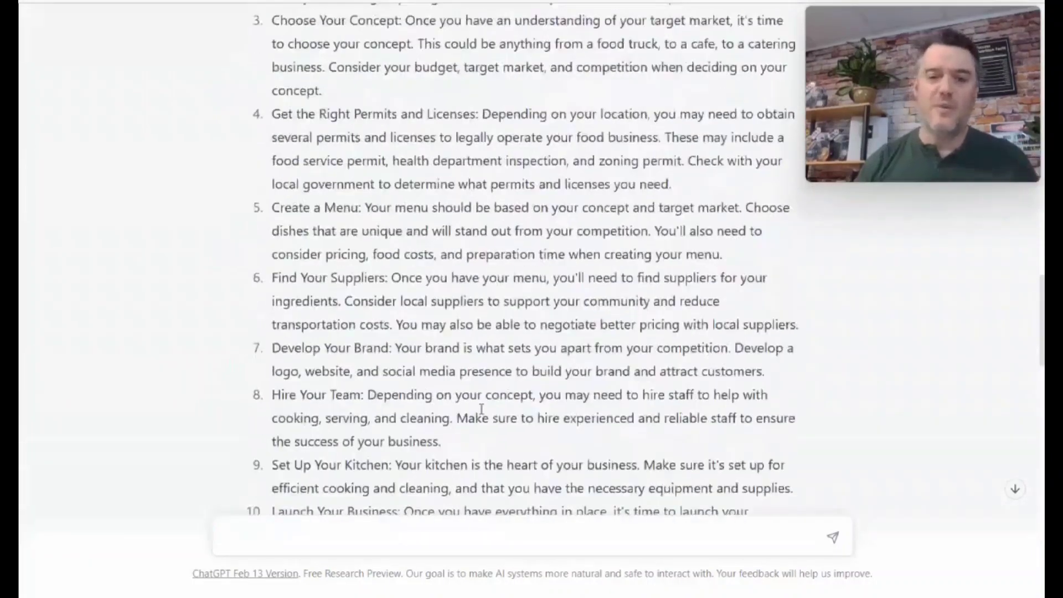
{"action": "scroll", "coordinate": [472, 366], "scroll_direction": "up", "scroll_amount": 3}
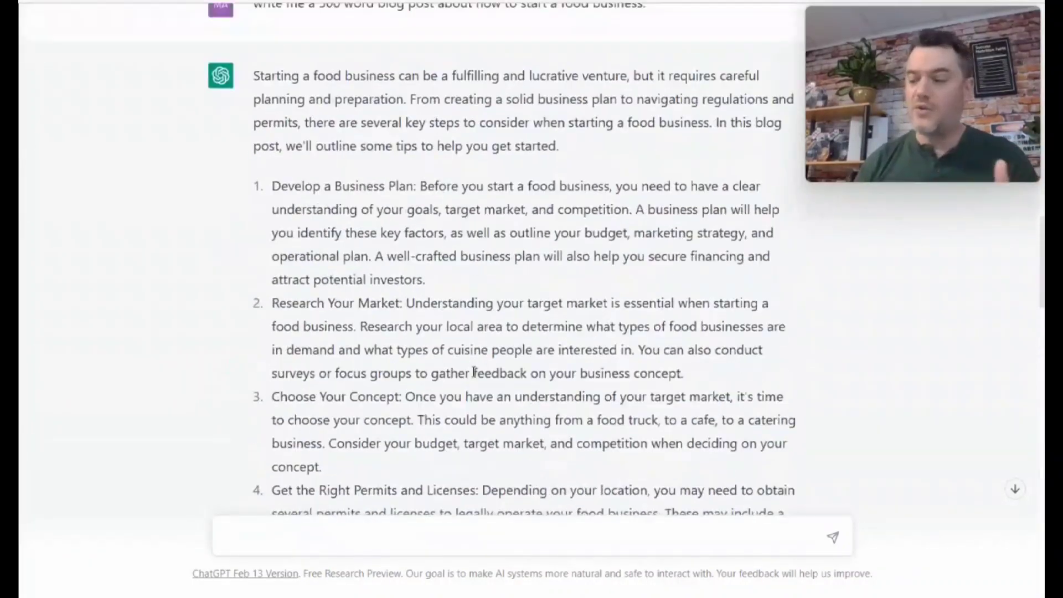
{"action": "scroll", "coordinate": [465, 382], "scroll_direction": "up", "scroll_amount": 2}
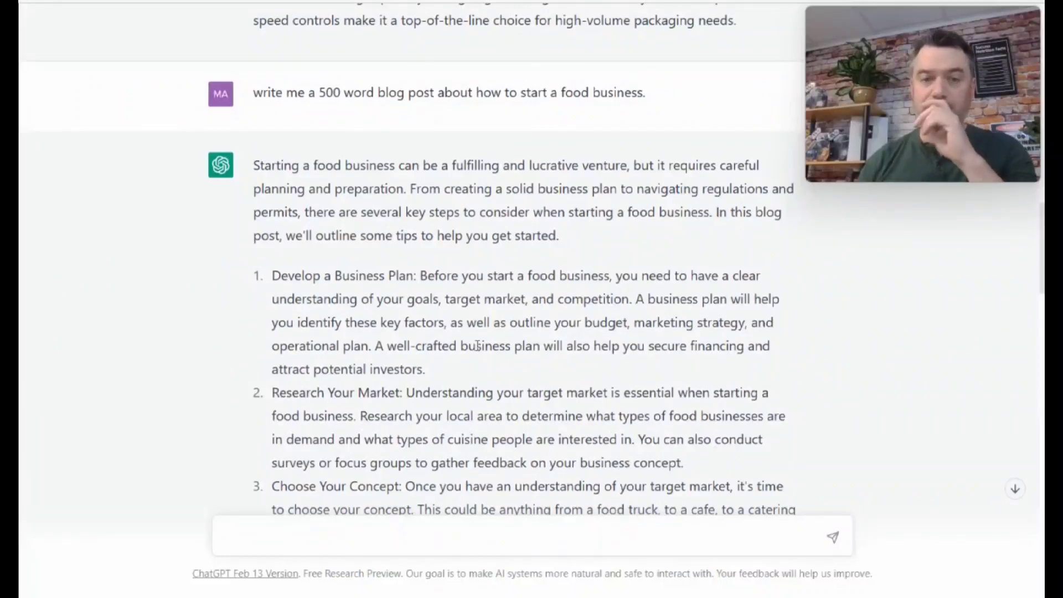
{"action": "scroll", "coordinate": [451, 322], "scroll_direction": "down", "scroll_amount": 20}
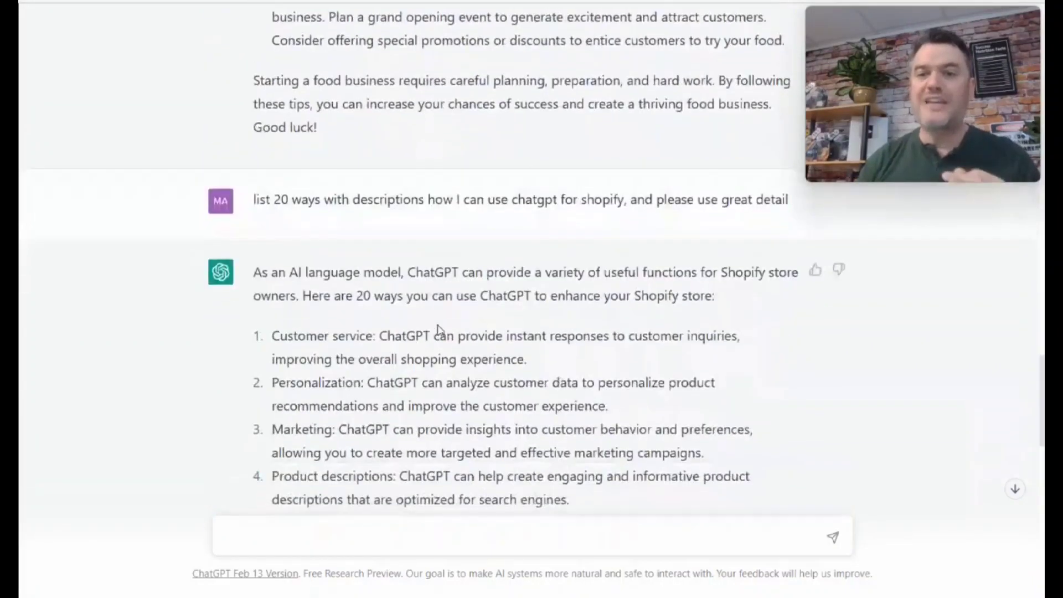
{"action": "scroll", "coordinate": [439, 330], "scroll_direction": "down", "scroll_amount": 1}
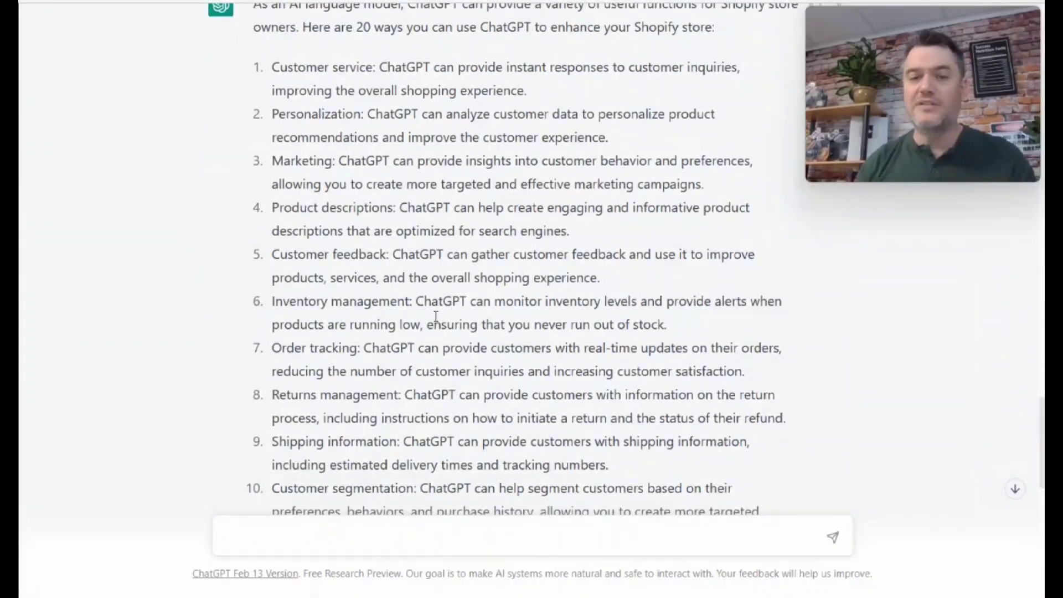
{"action": "scroll", "coordinate": [358, 308], "scroll_direction": "down", "scroll_amount": 8}
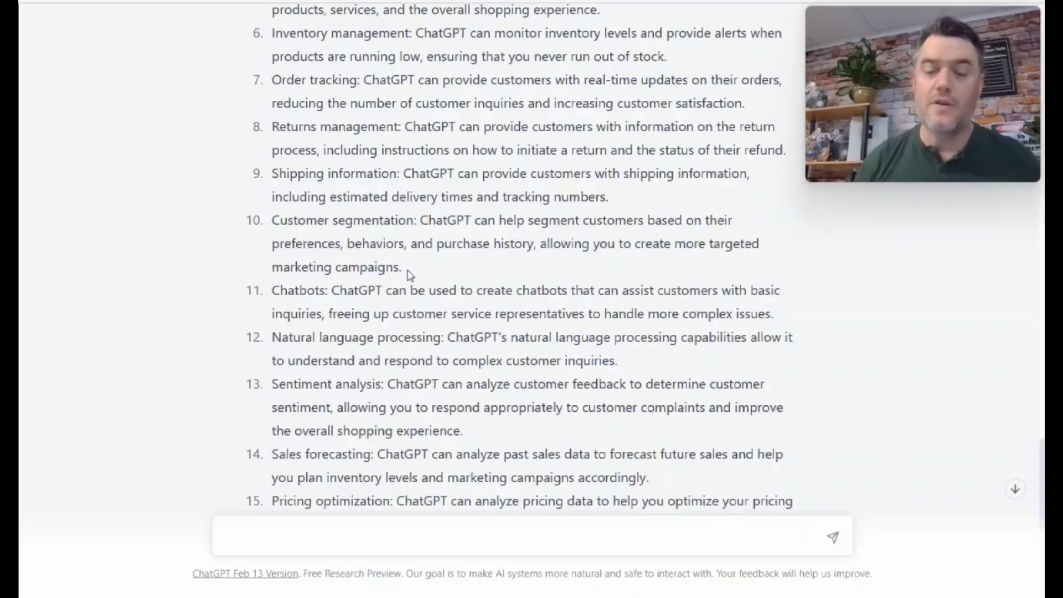
{"action": "scroll", "coordinate": [208, 302], "scroll_direction": "down", "scroll_amount": 5}
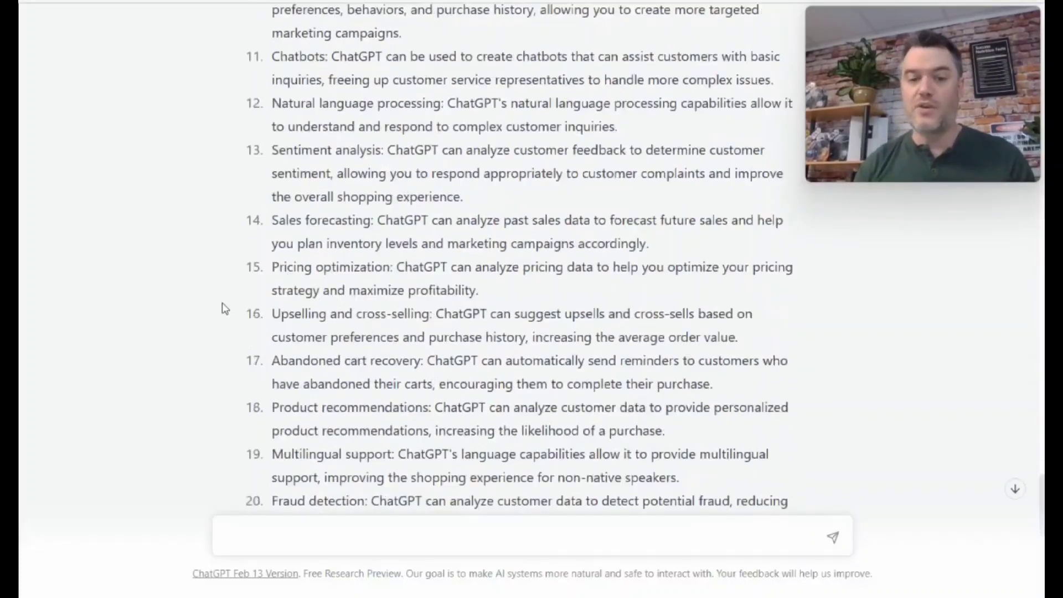
{"action": "scroll", "coordinate": [373, 398], "scroll_direction": "down", "scroll_amount": 3}
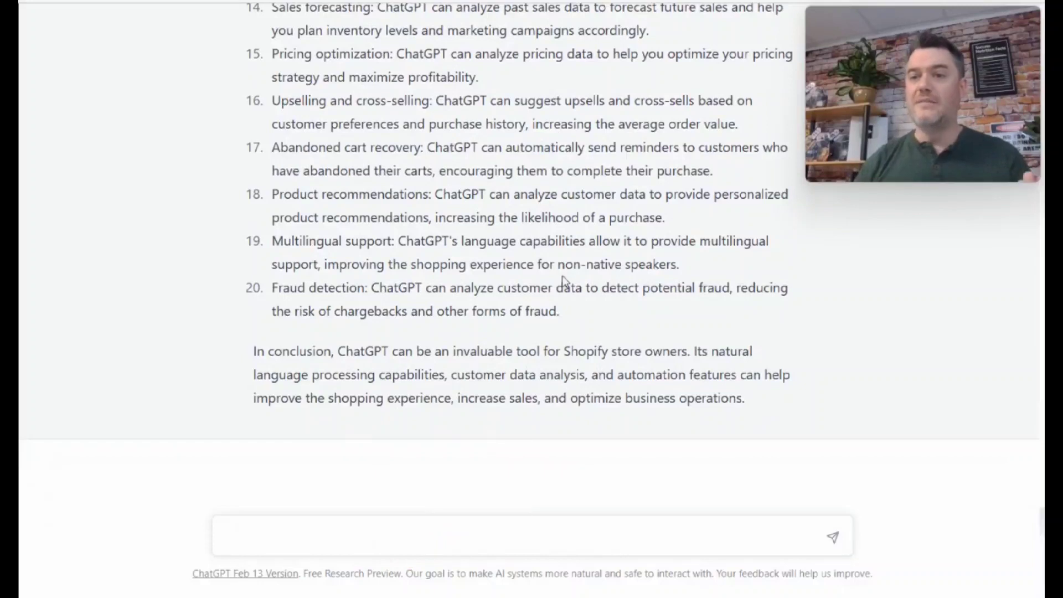
Submit the prompt "write me an email letter for my customers who buy digital downloads and I want to let them know about 5 new downloads."
{"action": "type", "text": "write me an emai"}
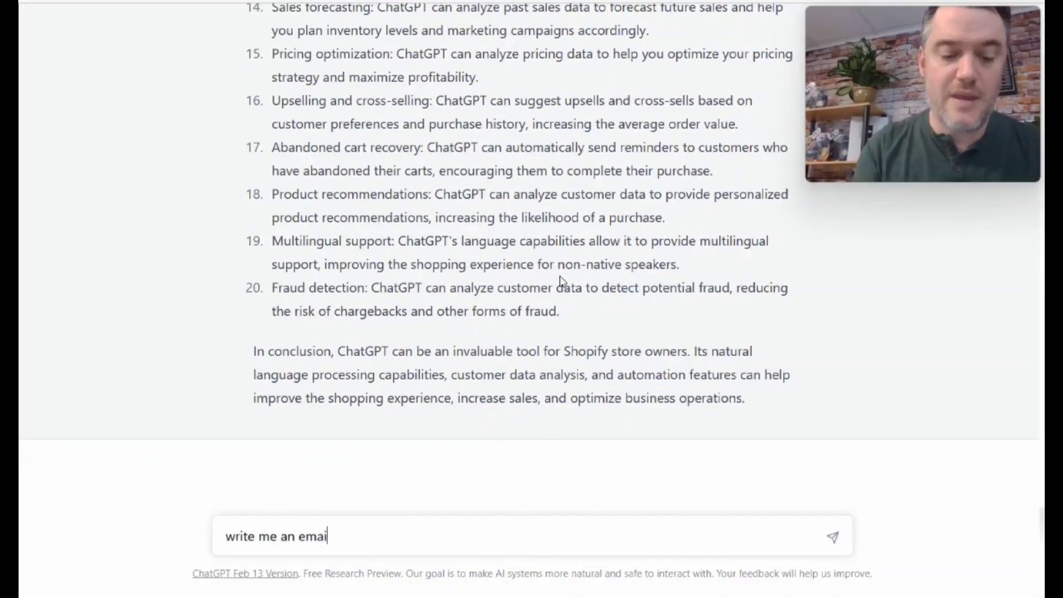
{"action": "type", "text": "l letter for m"}
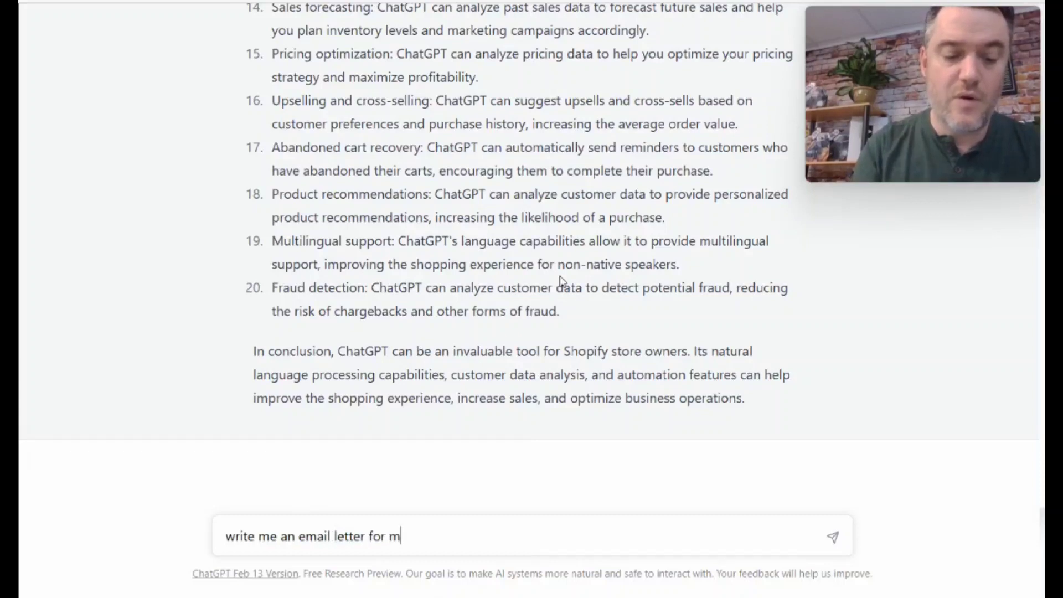
{"action": "type", "text": "y ccust"}
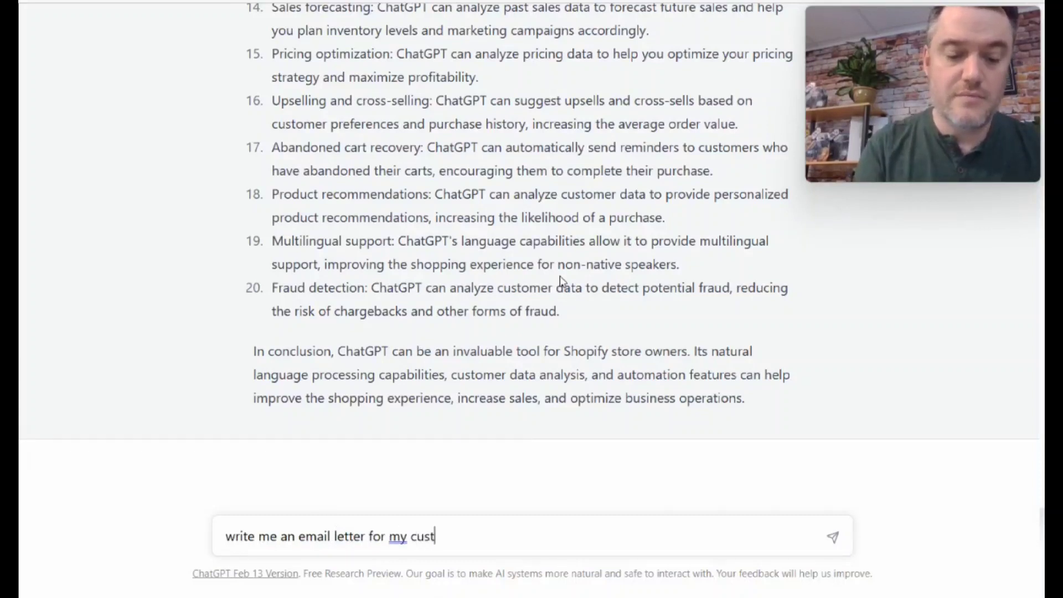
{"action": "type", "text": "omers who buy"}
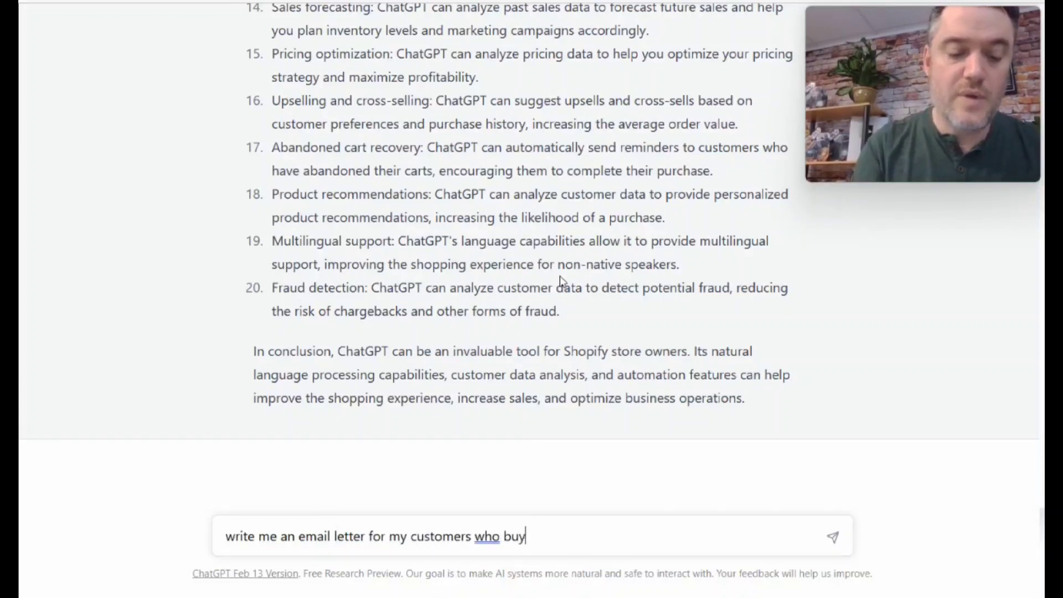
{"action": "type", "text": " digital do"}
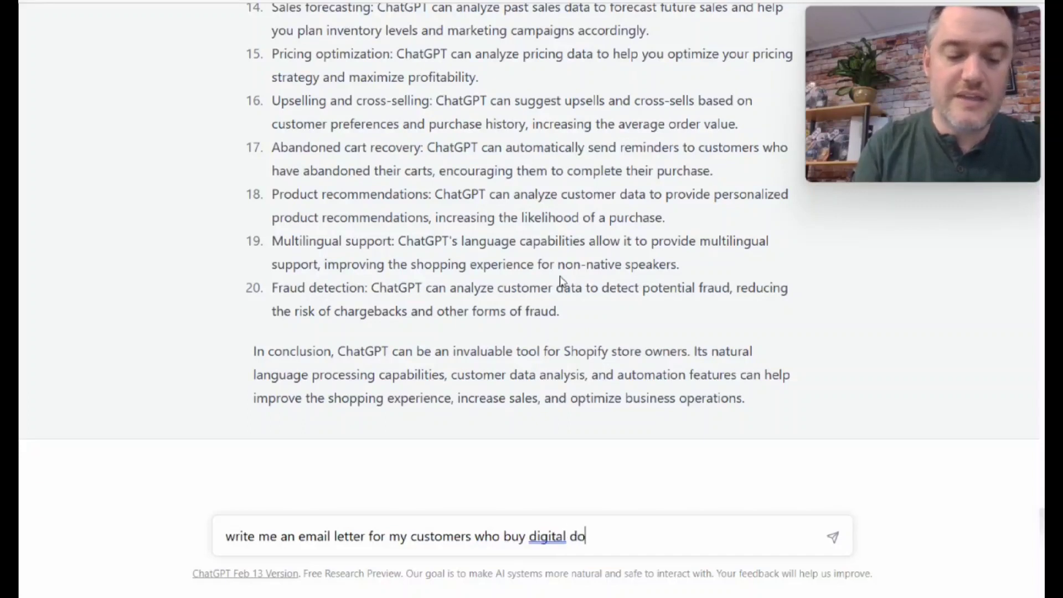
{"action": "type", "text": "wnloads "}
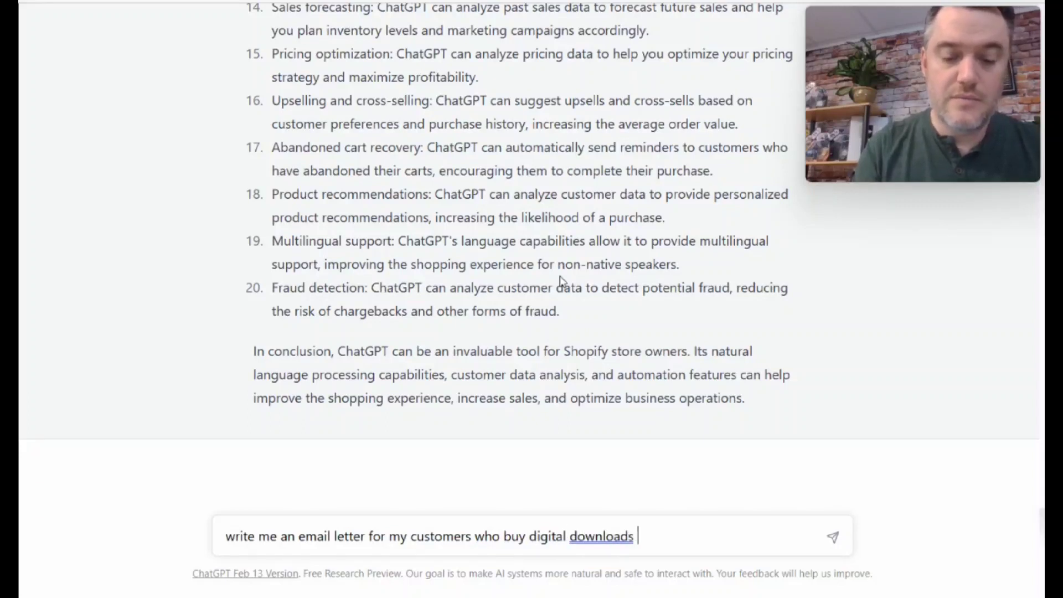
{"action": "type", "text": "and I want "}
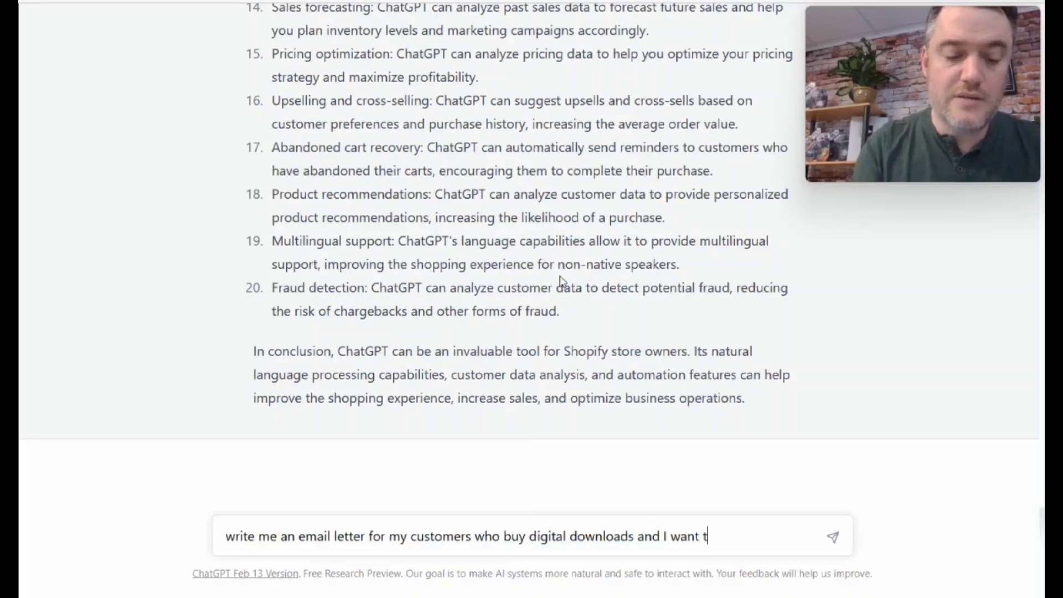
{"action": "type", "text": "to let them k"}
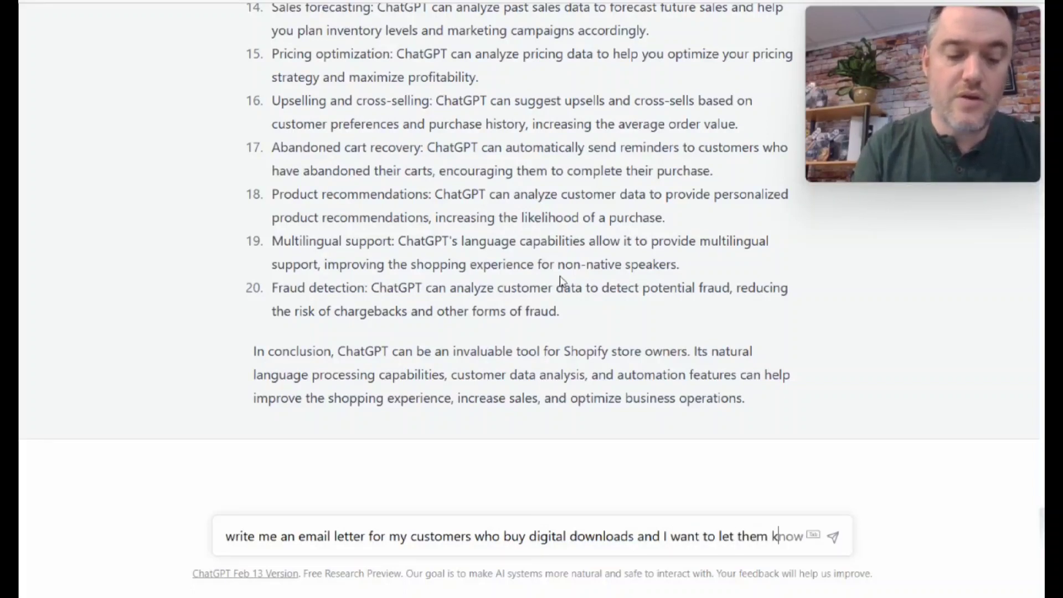
{"action": "key", "text": "BackSpace"}
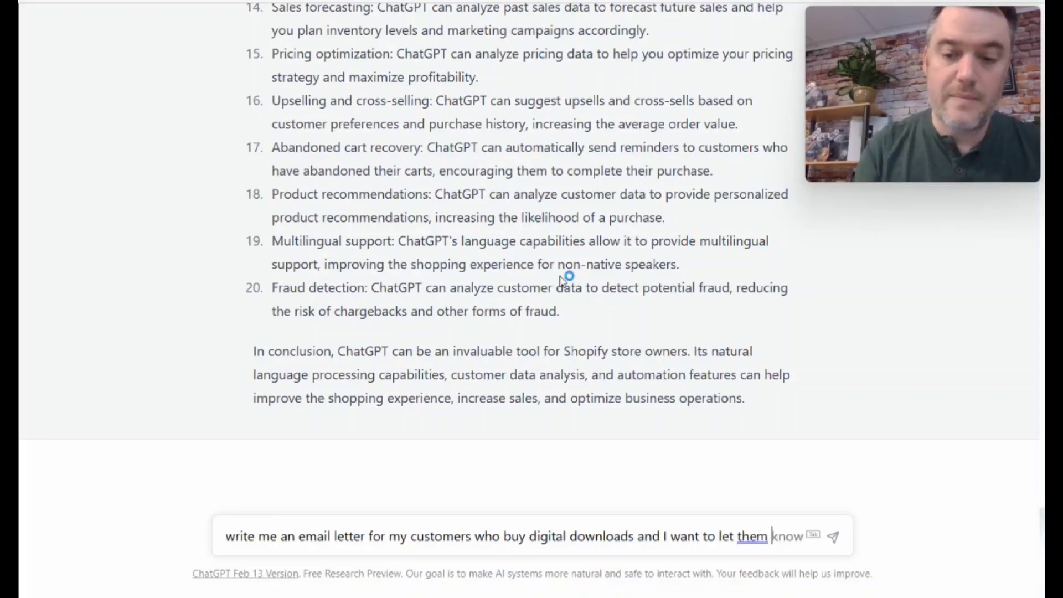
{"action": "type", "text": "know "}
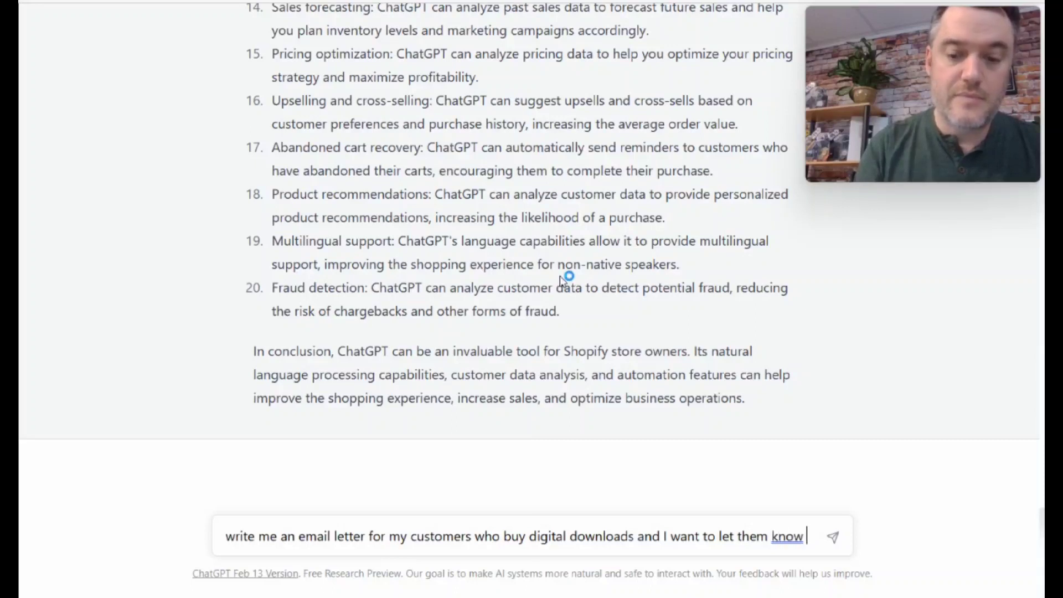
{"action": "type", "text": "about 5 new "}
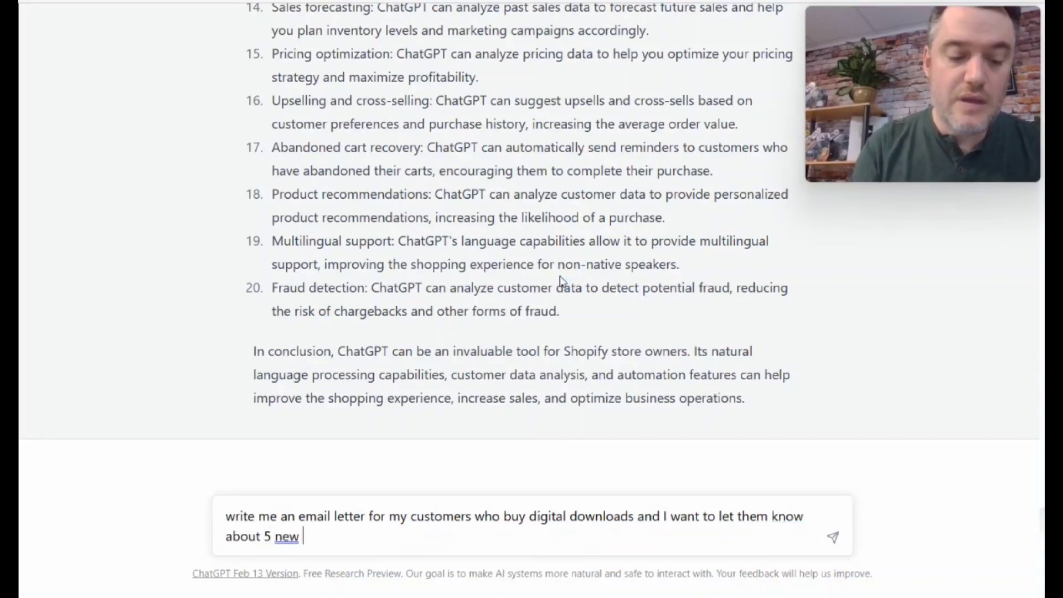
{"action": "type", "text": "downloads."}
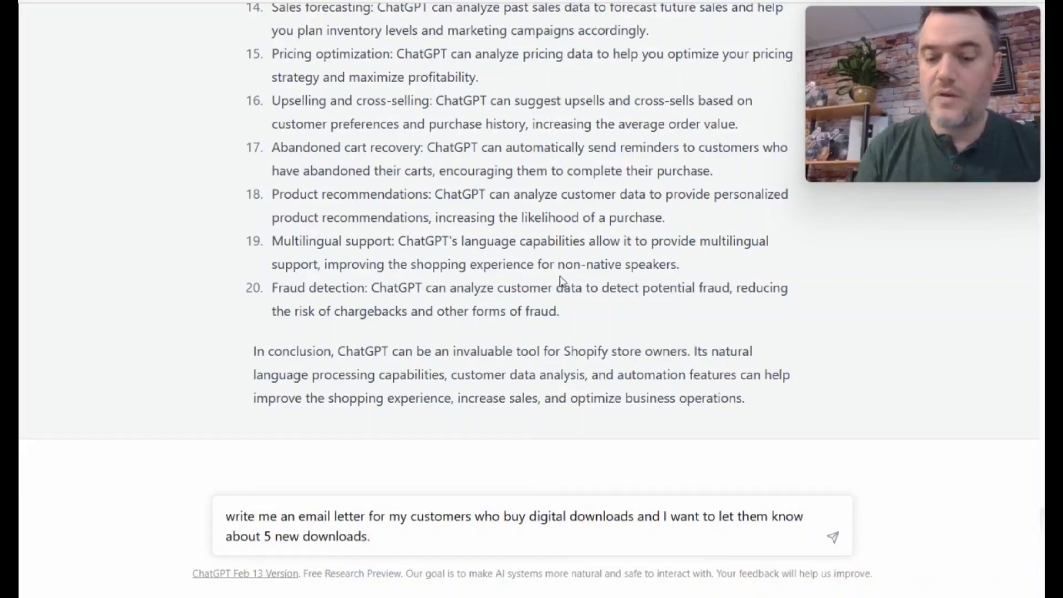
{"action": "key", "text": "Return"}
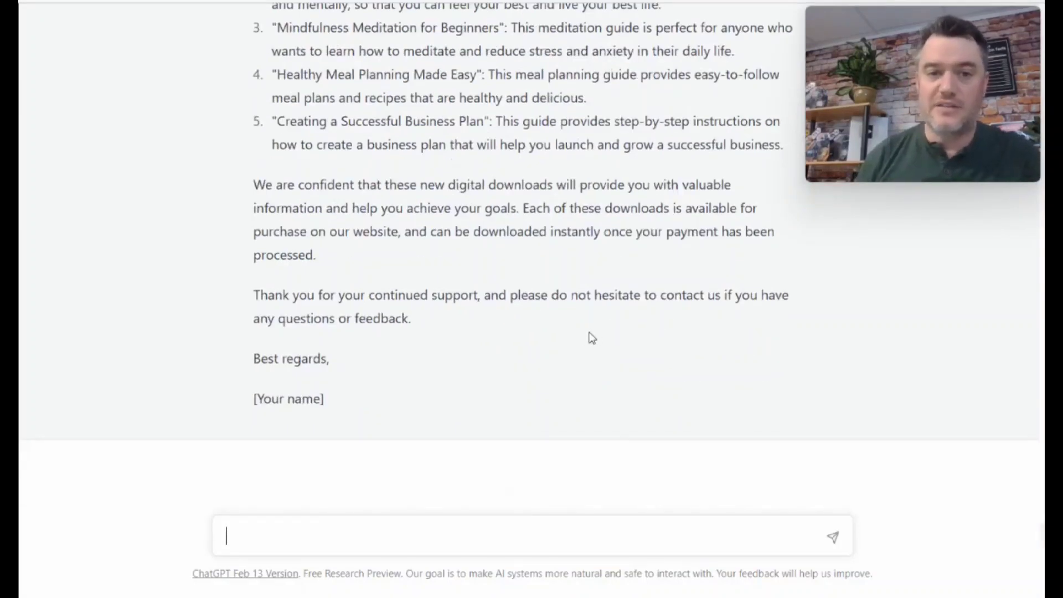
Read through the generated customer email, highlighting the download titles, the introduction to their list and the opening paragraph
{"action": "scroll", "coordinate": [594, 332], "scroll_direction": "up", "scroll_amount": 3}
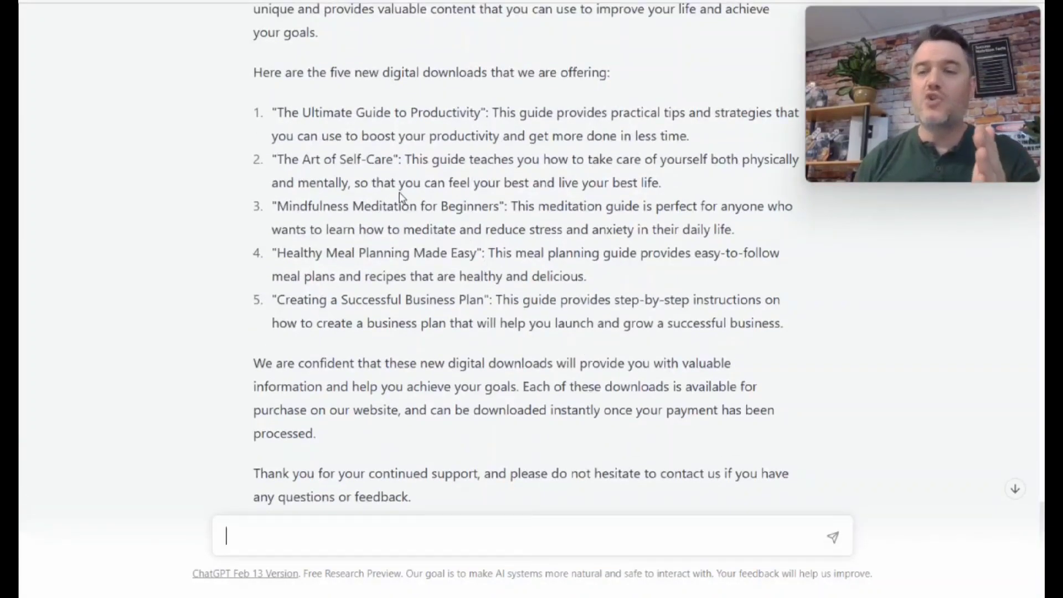
{"action": "scroll", "coordinate": [402, 197], "scroll_direction": "up", "scroll_amount": 6}
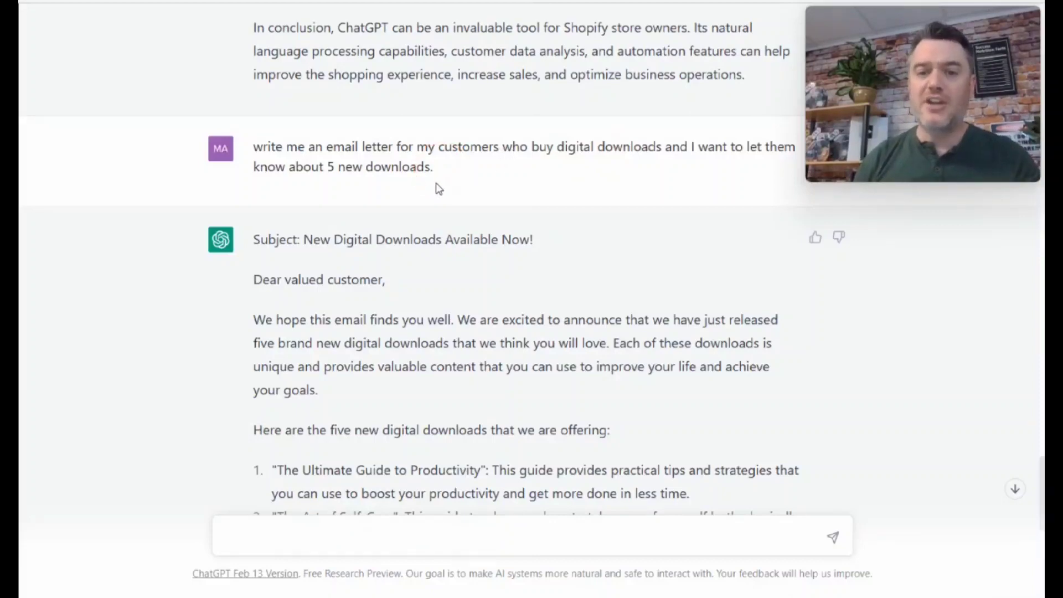
{"action": "scroll", "coordinate": [363, 361], "scroll_direction": "down", "scroll_amount": 3}
{"action": "left_click_drag", "start_coordinate": [275, 292], "coordinate": [505, 294]}
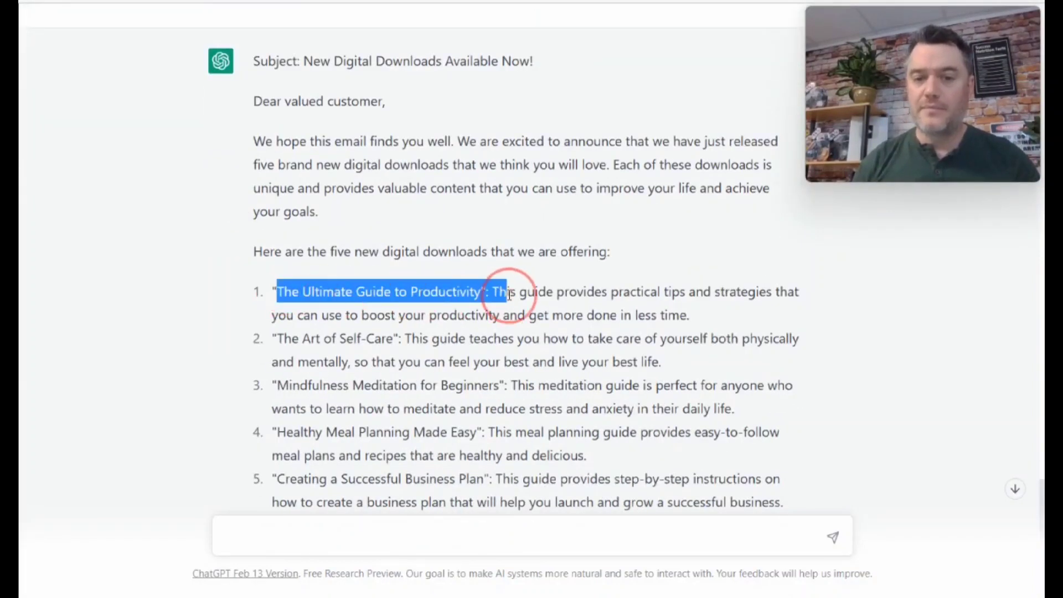
{"action": "mouse_move", "coordinate": [309, 361]}
{"action": "left_mouse_down"}
{"action": "mouse_move", "coordinate": [303, 338]}
{"action": "mouse_move", "coordinate": [277, 341]}
{"action": "mouse_move", "coordinate": [501, 344]}
{"action": "left_mouse_up"}
{"action": "scroll", "coordinate": [303, 331], "scroll_direction": "down", "scroll_amount": 2}
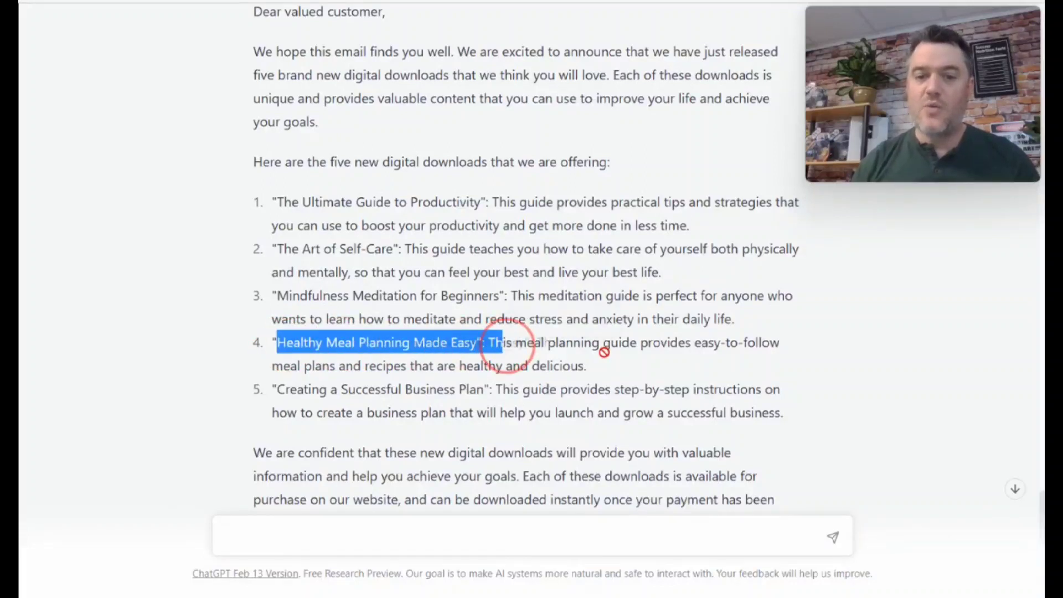
{"action": "left_click", "coordinate": [136, 244]}
{"action": "left_click_drag", "start_coordinate": [252, 163], "coordinate": [636, 165]}
{"action": "scroll", "coordinate": [359, 201], "scroll_direction": "up", "scroll_amount": 4}
{"action": "left_click_drag", "start_coordinate": [254, 231], "coordinate": [786, 279]}
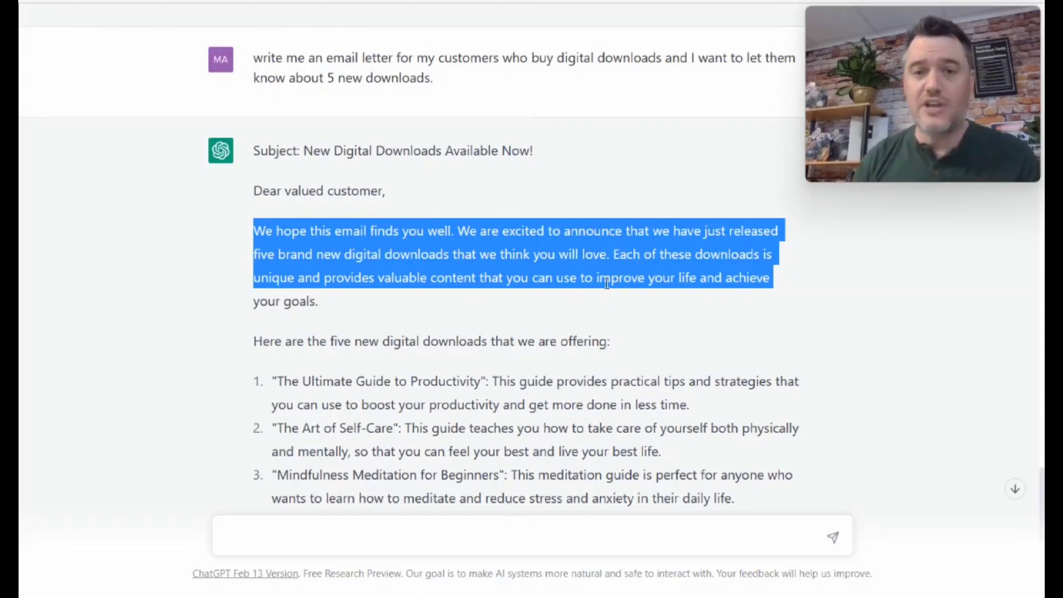
{"action": "scroll", "coordinate": [543, 310], "scroll_direction": "down", "scroll_amount": 8}
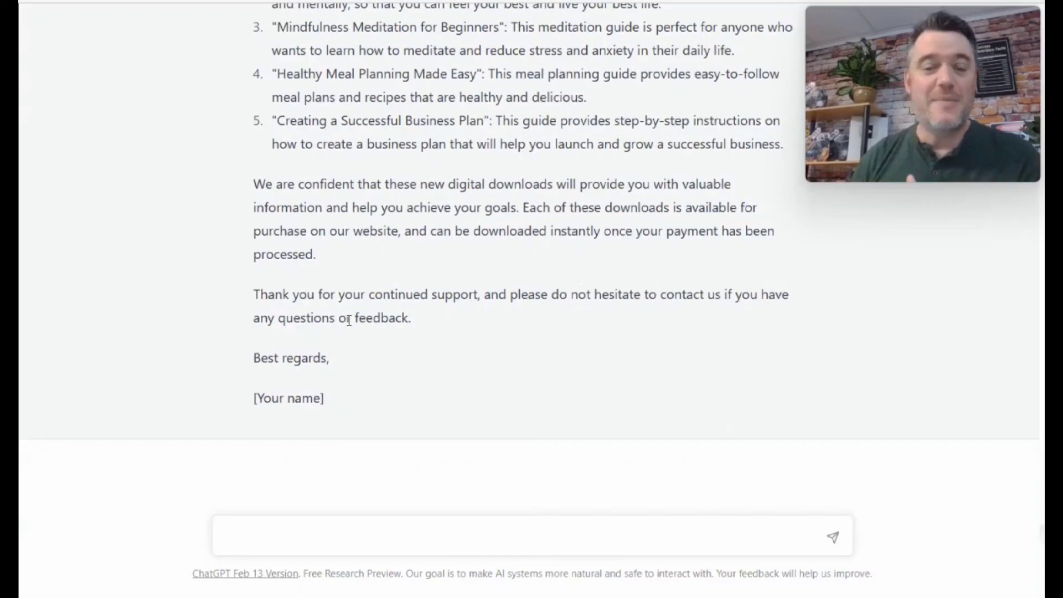
Look back through the list of Shopify uses and the earlier answers in the conversation, highlighting passages of the text
{"action": "scroll", "coordinate": [351, 312], "scroll_direction": "up", "scroll_amount": 15}
{"action": "scroll", "coordinate": [343, 310], "scroll_direction": "up", "scroll_amount": 2}
{"action": "scroll", "coordinate": [343, 310], "scroll_direction": "down", "scroll_amount": 2}
{"action": "left_click_drag", "start_coordinate": [256, 322], "coordinate": [272, 14]}
{"action": "mouse_move", "coordinate": [275, 292]}
{"action": "left_mouse_down"}
{"action": "mouse_move", "coordinate": [268, 200]}
{"action": "mouse_move", "coordinate": [284, 325]}
{"action": "mouse_move", "coordinate": [266, 304]}
{"action": "left_mouse_up"}
{"action": "scroll", "coordinate": [284, 310], "scroll_direction": "down", "scroll_amount": 3}
{"action": "scroll", "coordinate": [285, 325], "scroll_direction": "up", "scroll_amount": 10}
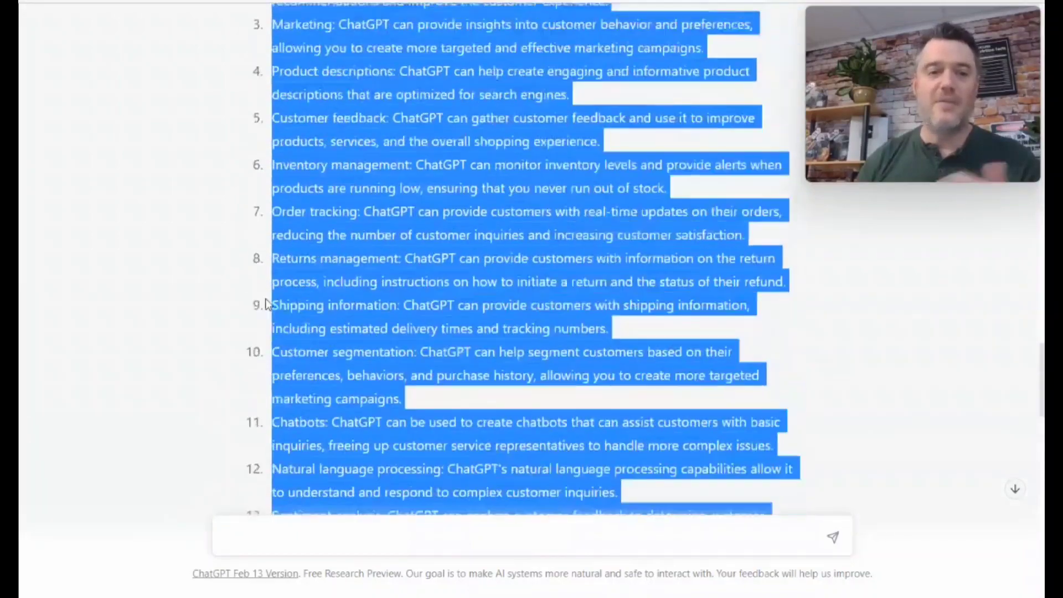
{"action": "scroll", "coordinate": [261, 277], "scroll_direction": "up", "scroll_amount": 20}
{"action": "left_click_drag", "start_coordinate": [256, 251], "coordinate": [591, 422]}
{"action": "left_click_drag", "start_coordinate": [358, 357], "coordinate": [392, 377]}
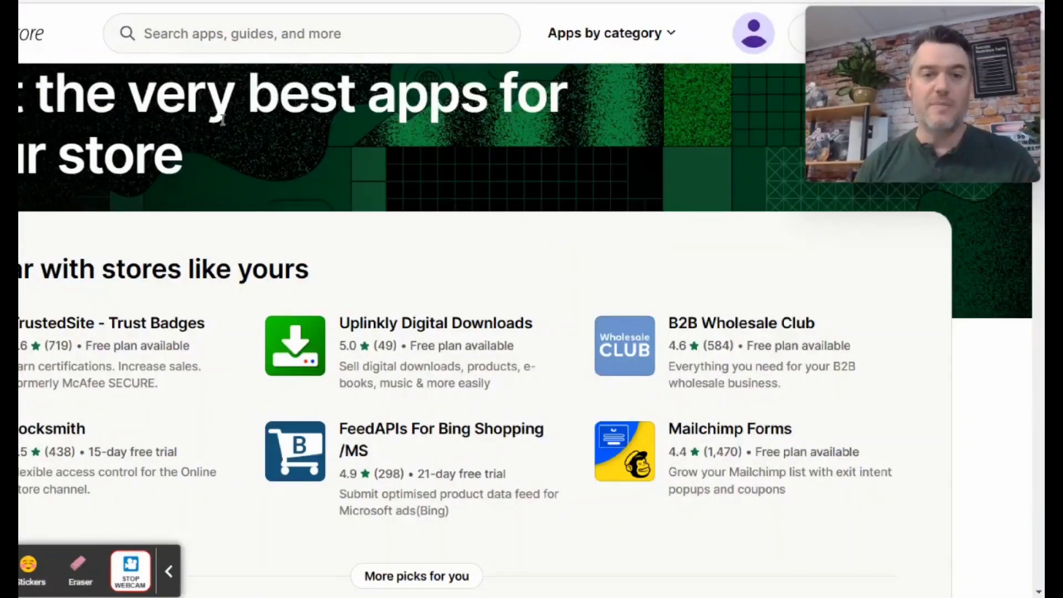
Search the Shopify App Store for "chatbot"
{"action": "left_click", "coordinate": [252, 36]}
{"action": "type", "text": "chat"}
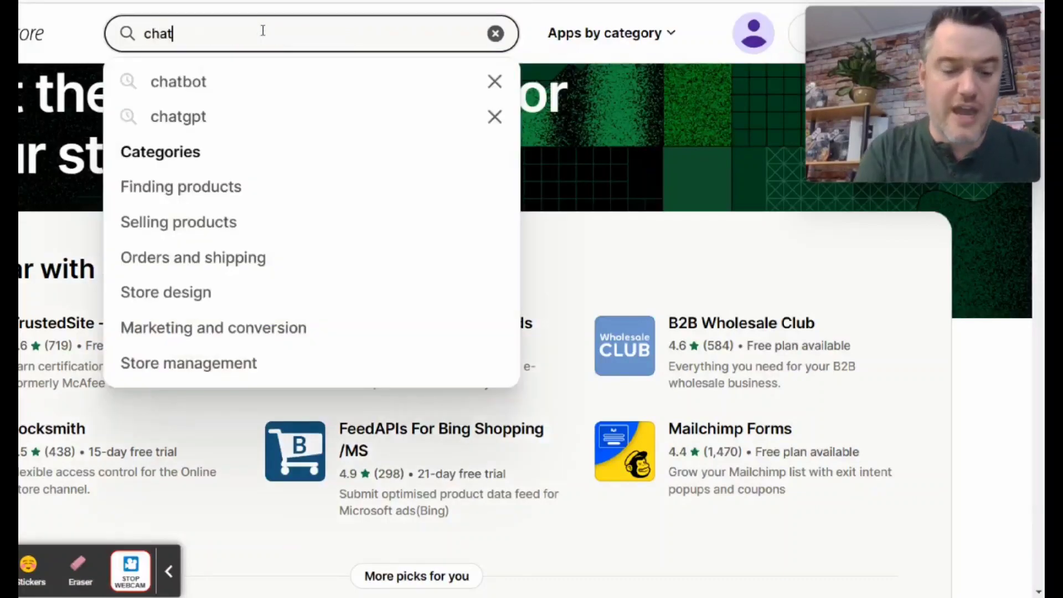
{"action": "type", "text": "bot"}
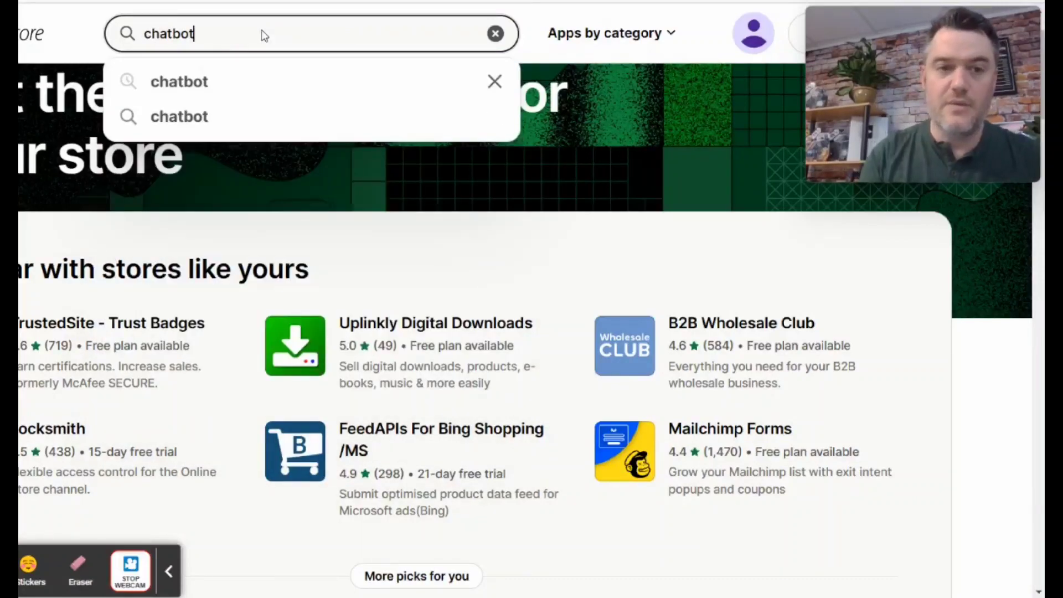
{"action": "key", "text": "Return"}
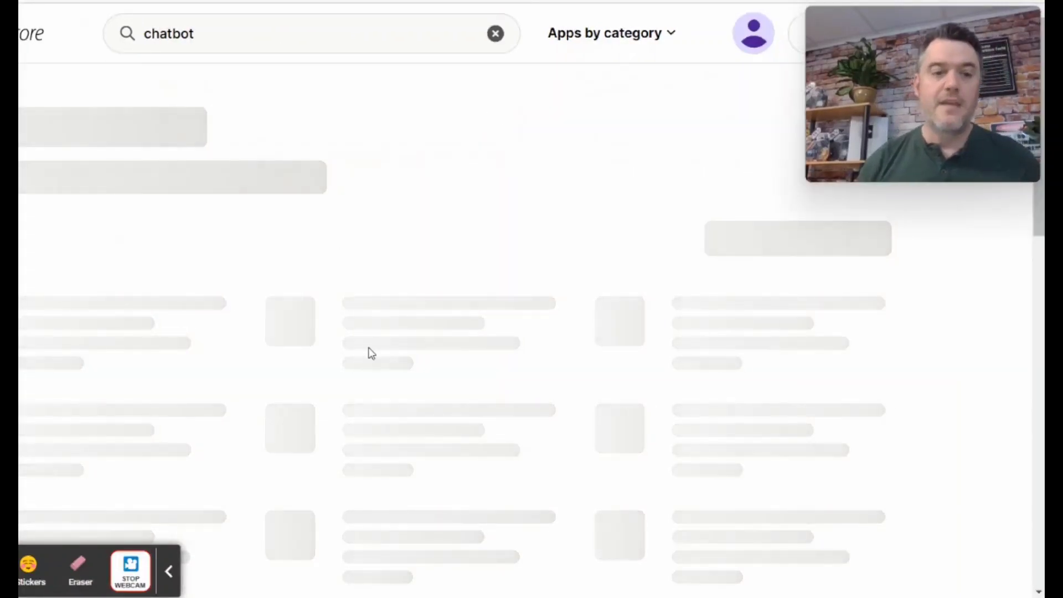
Browse the first page of chatbot apps, comparing their ratings, pricing plans and descriptions, including the AI Chatbot Shopping Assistant
{"action": "scroll", "coordinate": [204, 415], "scroll_direction": "down", "scroll_amount": 2}
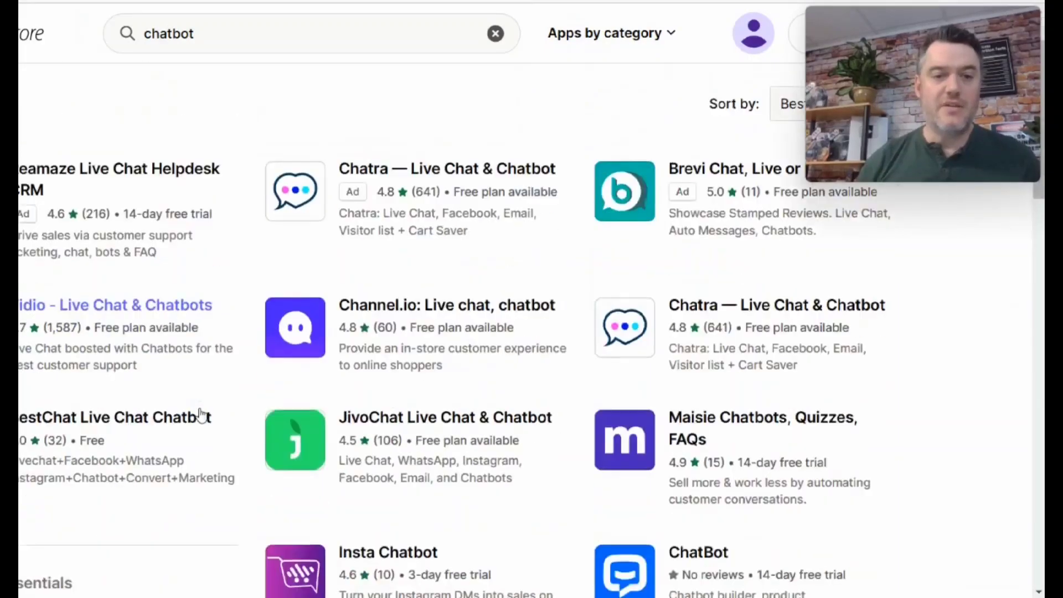
{"action": "scroll", "coordinate": [188, 423], "scroll_direction": "down", "scroll_amount": 3}
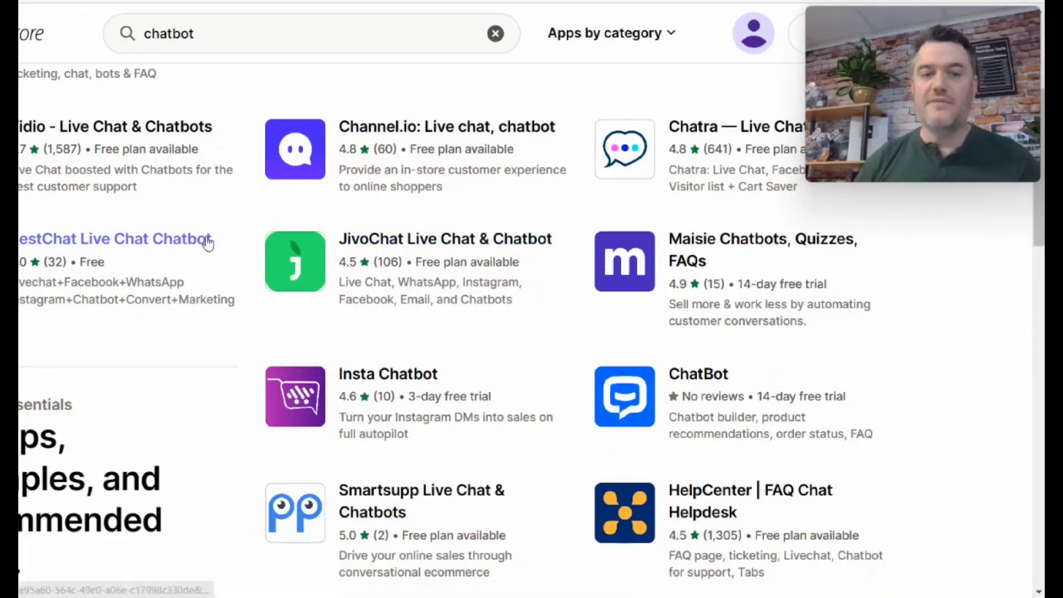
{"action": "scroll", "coordinate": [707, 281], "scroll_direction": "down", "scroll_amount": 10}
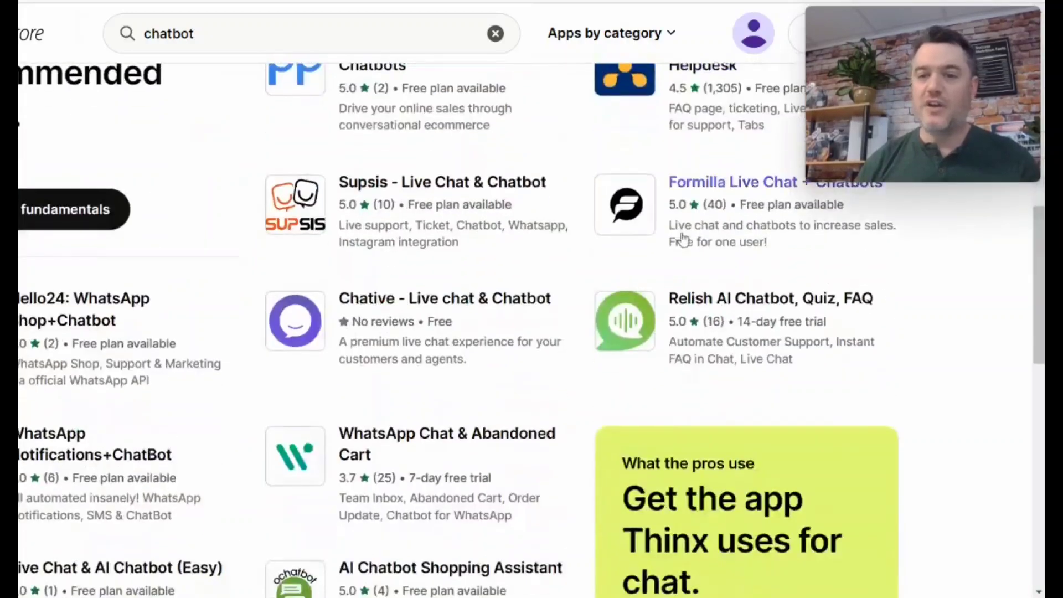
{"action": "scroll", "coordinate": [411, 281], "scroll_direction": "down", "scroll_amount": 2}
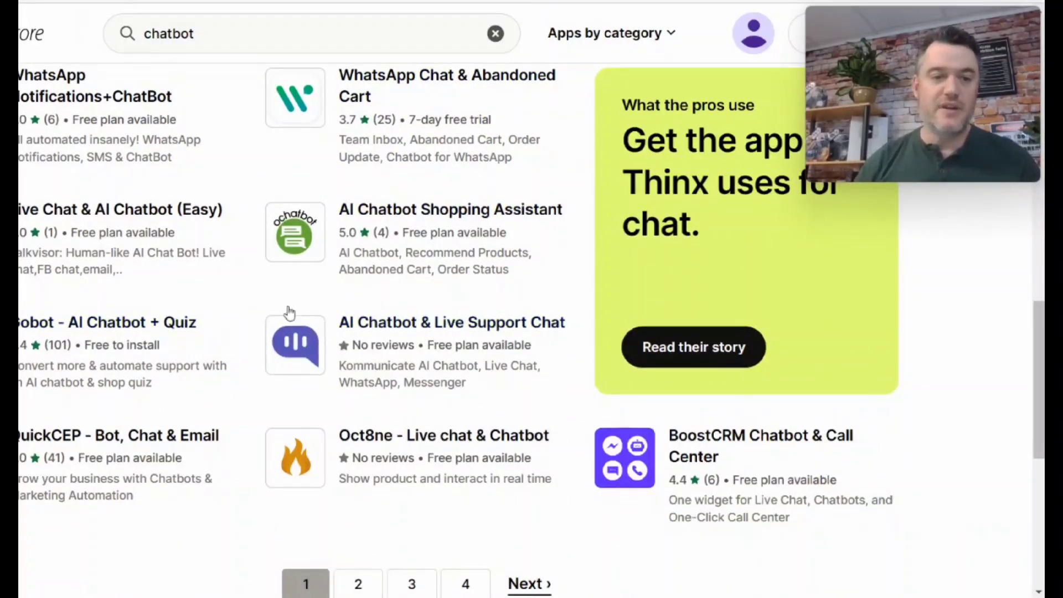
{"action": "scroll", "coordinate": [114, 398], "scroll_direction": "up", "scroll_amount": 3}
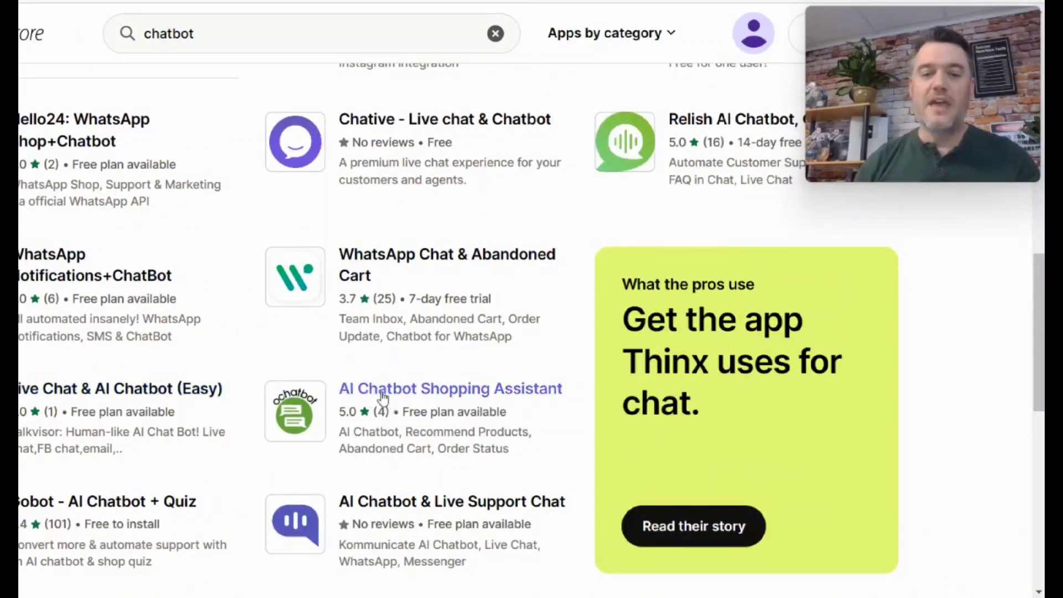
{"action": "scroll", "coordinate": [456, 396], "scroll_direction": "down", "scroll_amount": 1}
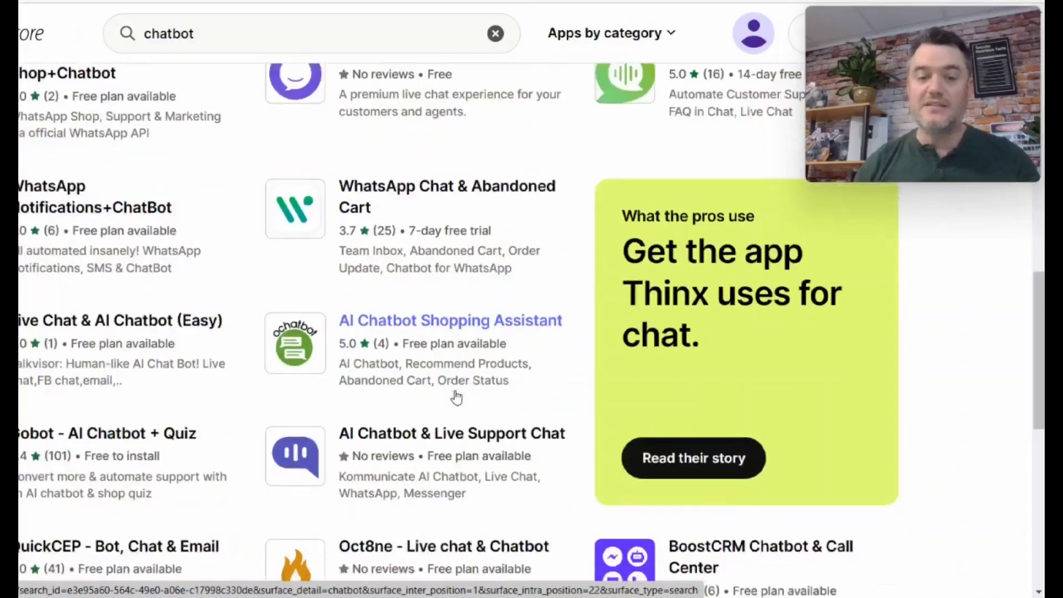
{"action": "scroll", "coordinate": [456, 396], "scroll_direction": "down", "scroll_amount": 4}
{"action": "scroll", "coordinate": [451, 391], "scroll_direction": "up", "scroll_amount": 6}
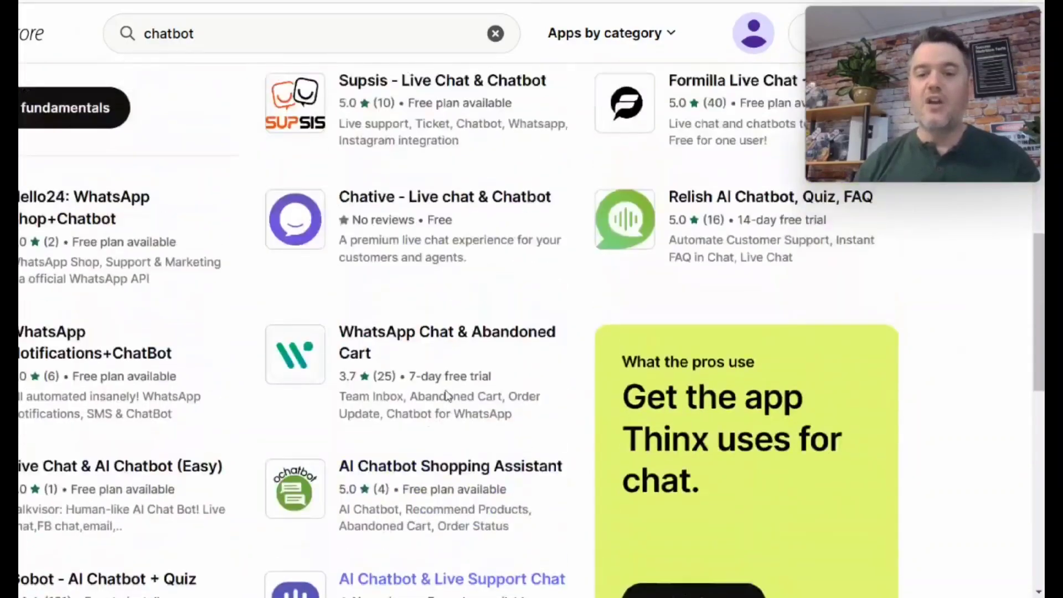
{"action": "scroll", "coordinate": [448, 395], "scroll_direction": "up", "scroll_amount": 12}
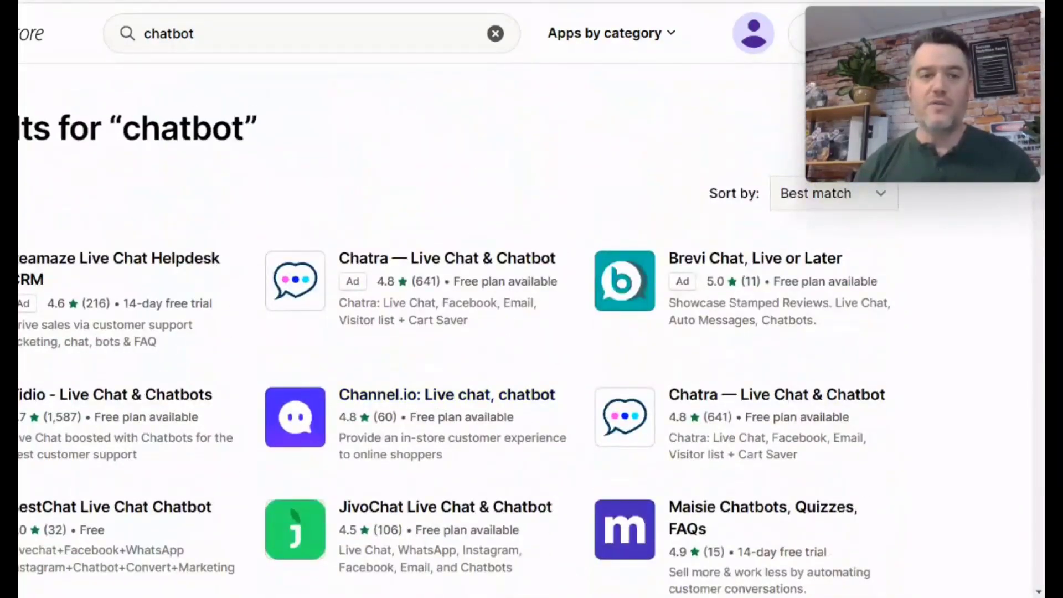
{"action": "double_click", "coordinate": [201, 34]}
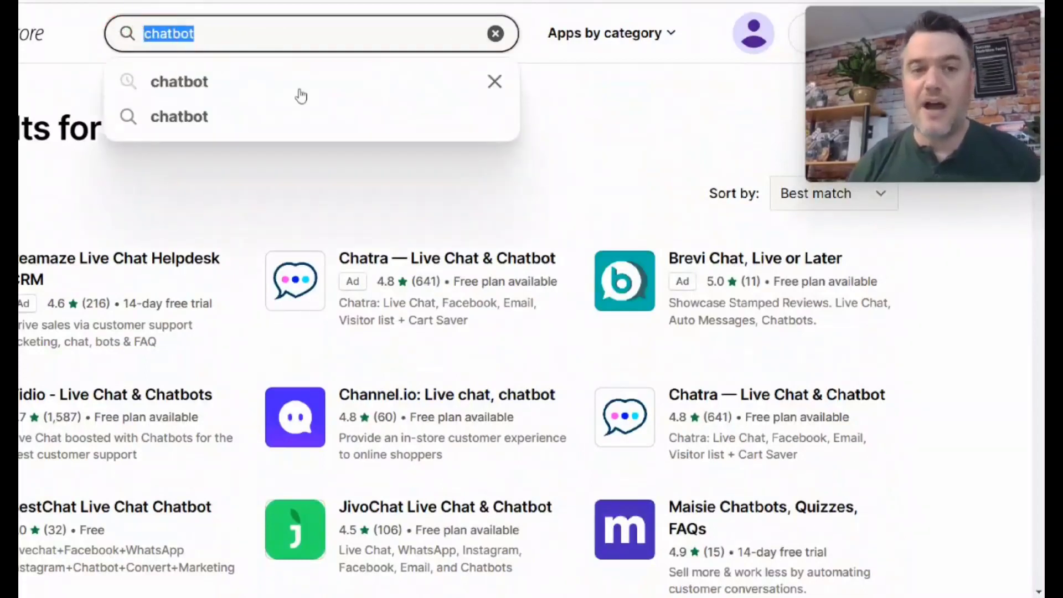
{"action": "left_click", "coordinate": [596, 128]}
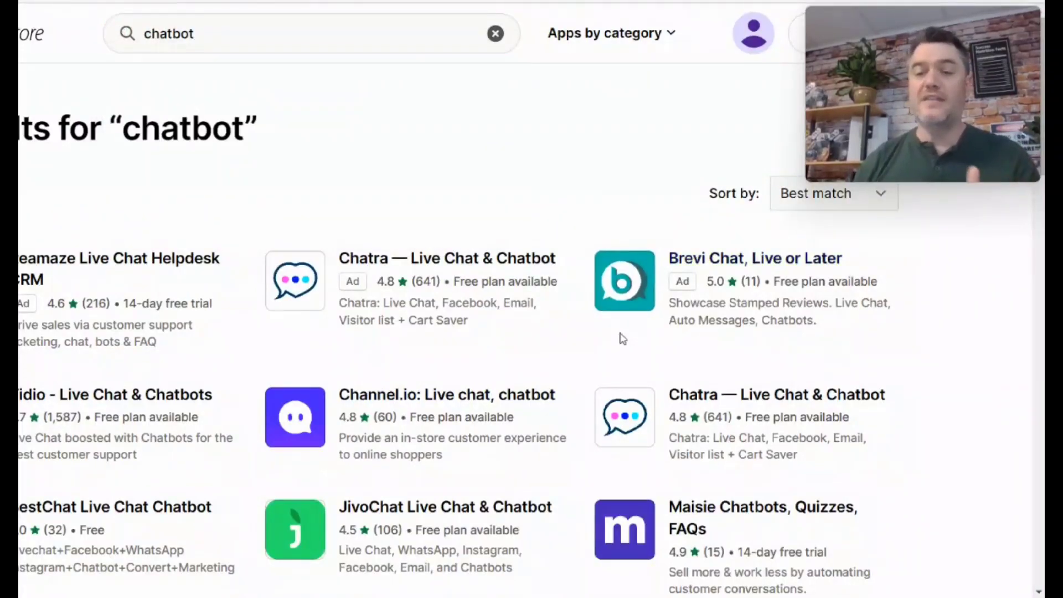